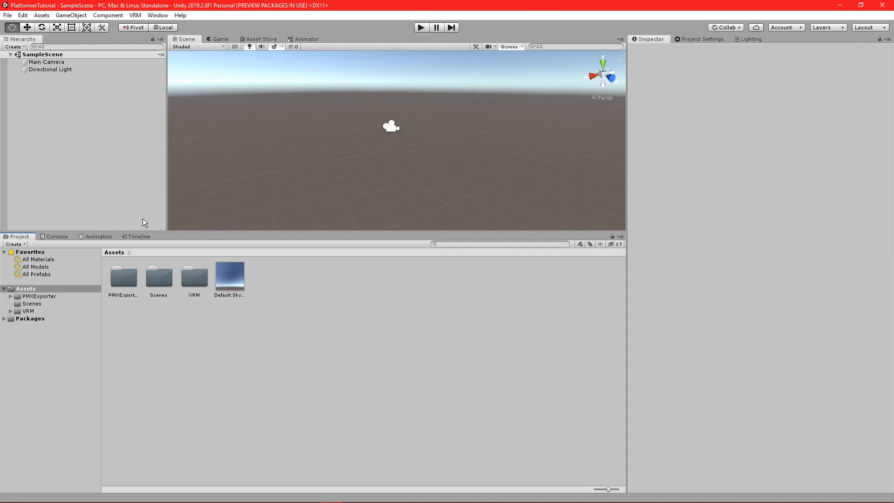
Switch to the VRM STUFF downloads folder and examine its UniVRM and VRMtoPMXExporter Unity packages and the Blender add-on archives
{"action": "key", "text": "w"}
{"action": "left_click", "coordinate": [130, 282]}
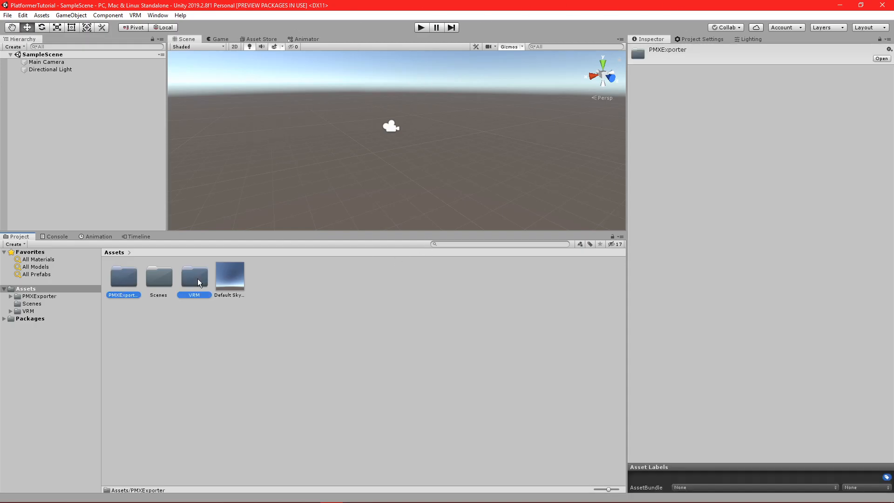
{"action": "key", "text": "alt+Tab"}
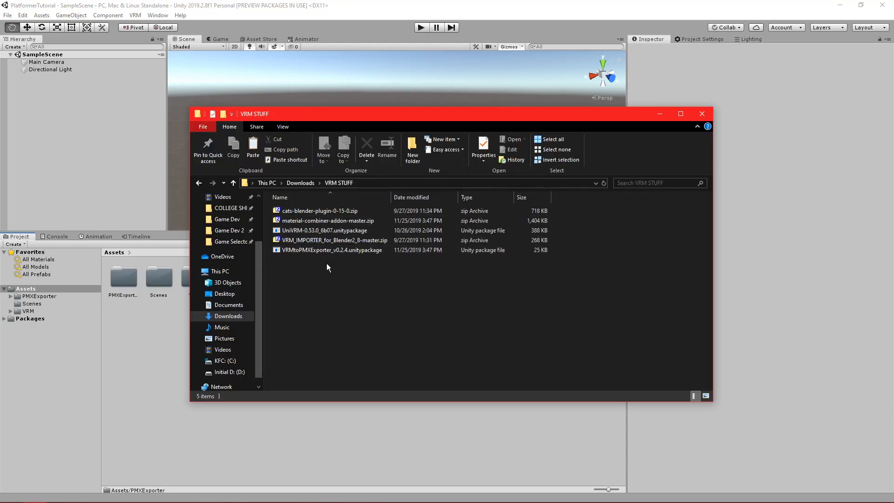
{"action": "left_click", "coordinate": [171, 494]}
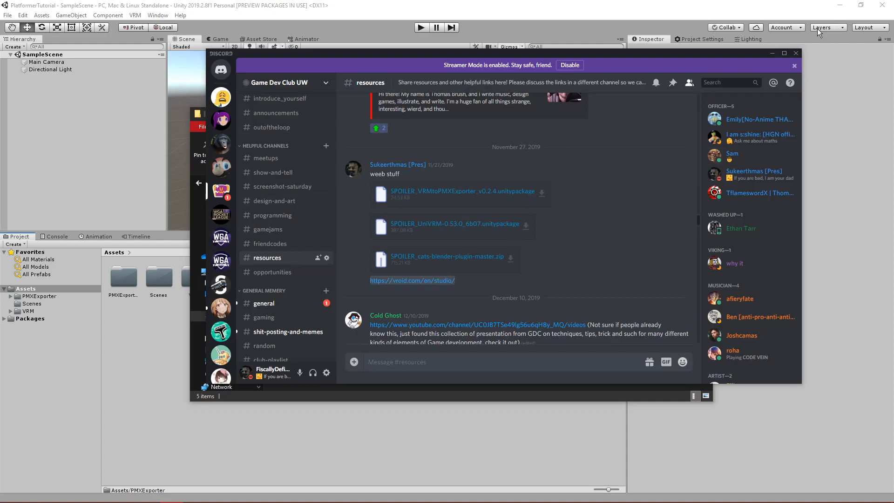
{"action": "left_click", "coordinate": [795, 53]}
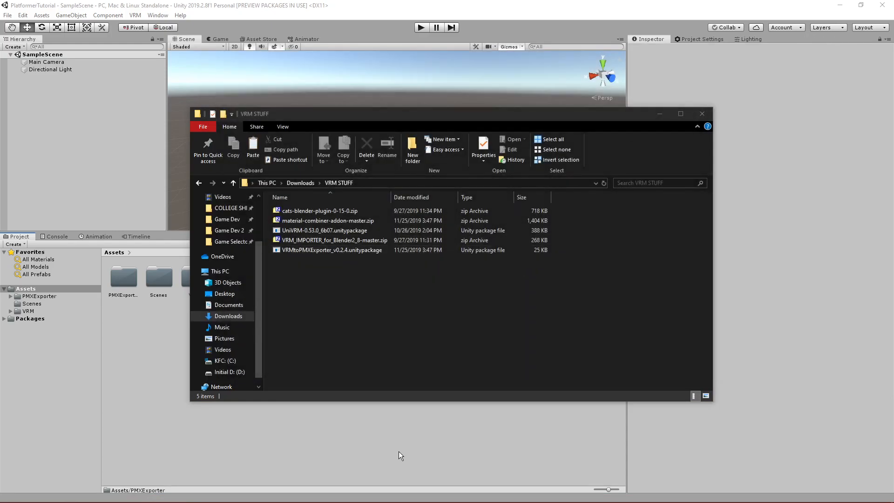
{"action": "left_click", "coordinate": [324, 230]}
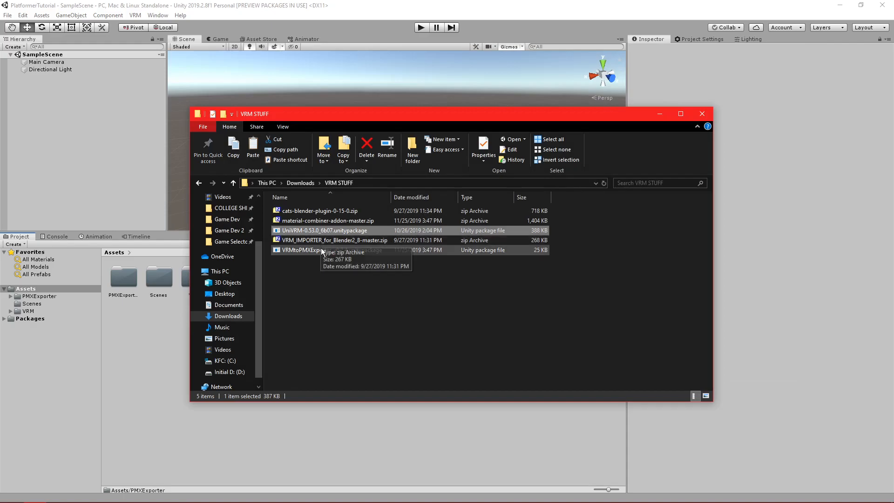
{"action": "left_click", "coordinate": [387, 292]}
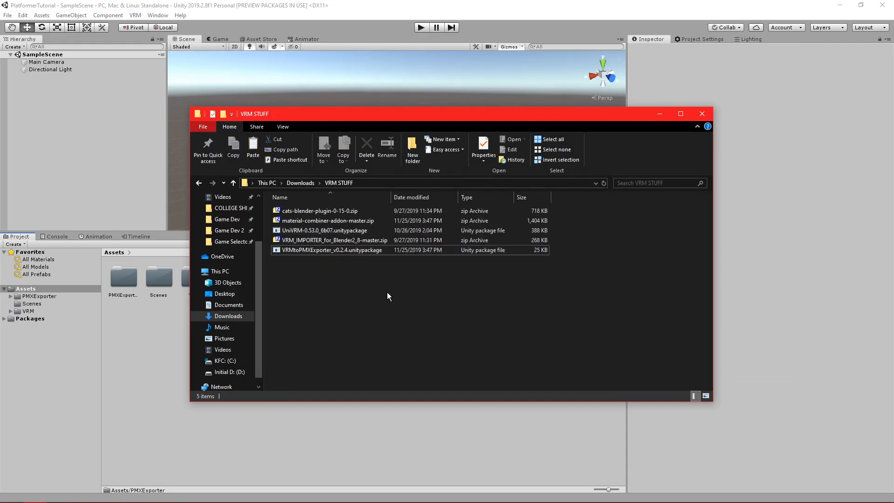
{"action": "left_click", "coordinate": [316, 211]}
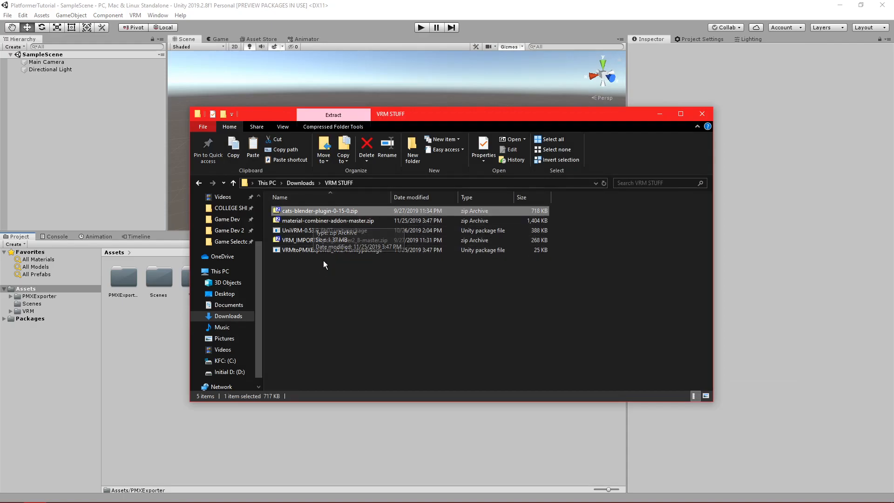
{"action": "mouse_move", "coordinate": [285, 500]}
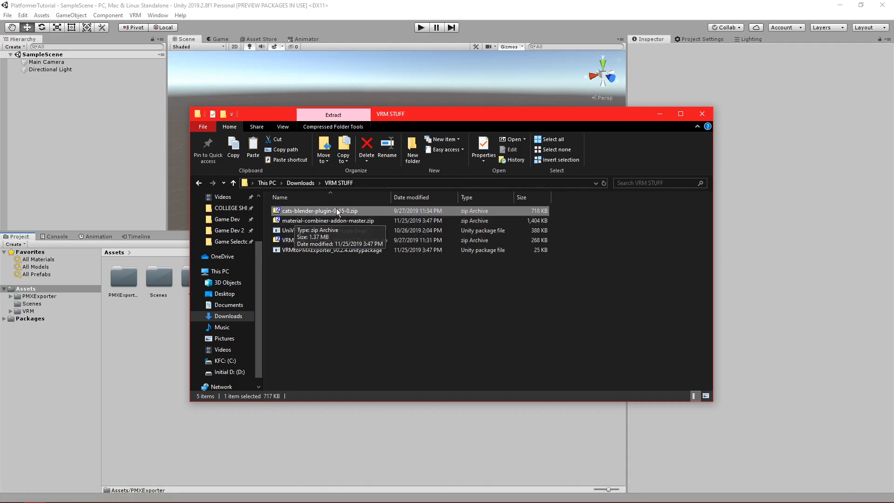
{"action": "left_click", "coordinate": [361, 217]}
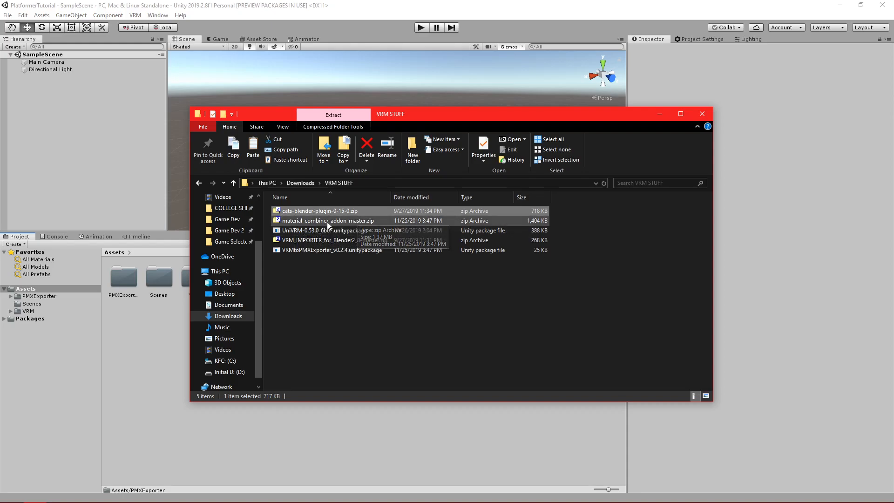
{"action": "left_click", "coordinate": [313, 242]}
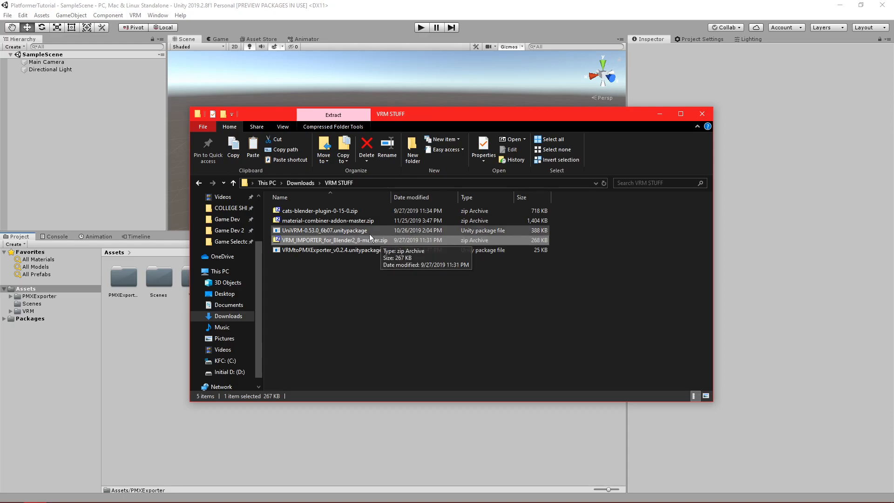
{"action": "left_click", "coordinate": [334, 249]}
{"action": "left_click", "coordinate": [334, 229], "text": "ctrl"}
{"action": "left_click", "coordinate": [334, 214], "text": "ctrl"}
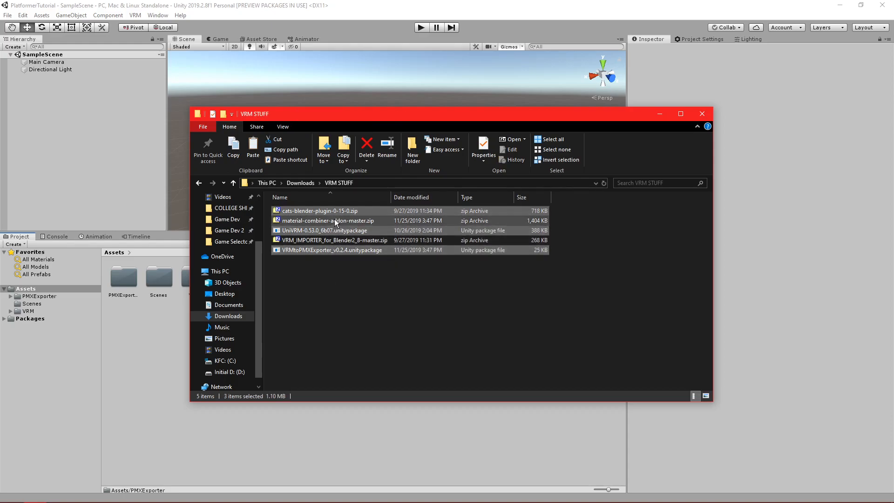
{"action": "left_click", "coordinate": [334, 221], "text": "ctrl"}
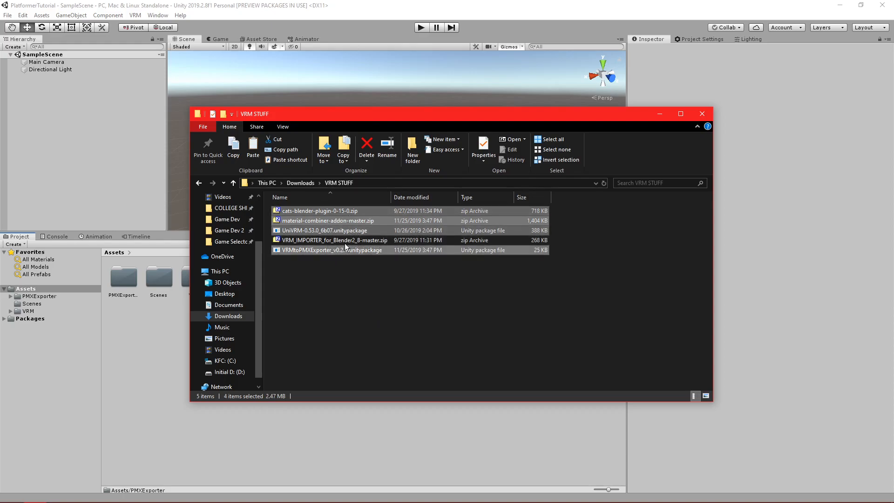
{"action": "left_click", "coordinate": [702, 114]}
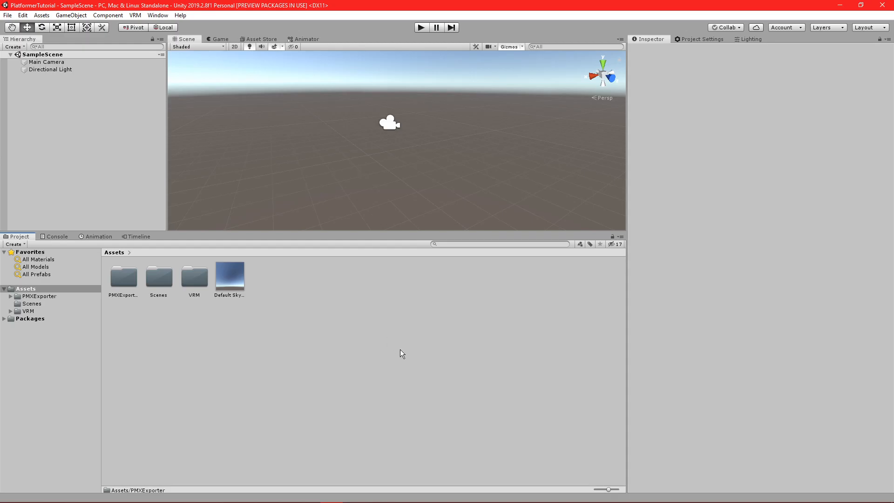
Launch VRoidStudio and open the Darkness_Shibu sample avatar
{"action": "key", "text": "super"}
{"action": "type", "text": "vroid"}
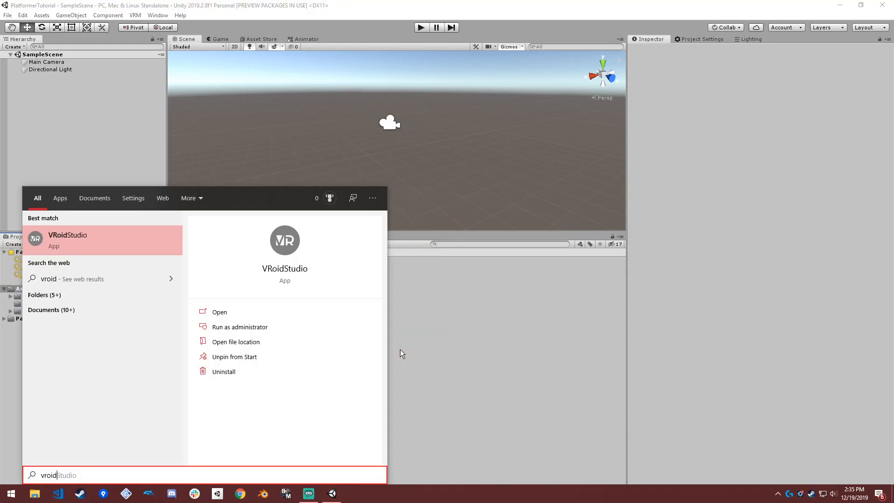
{"action": "key", "text": "Return"}
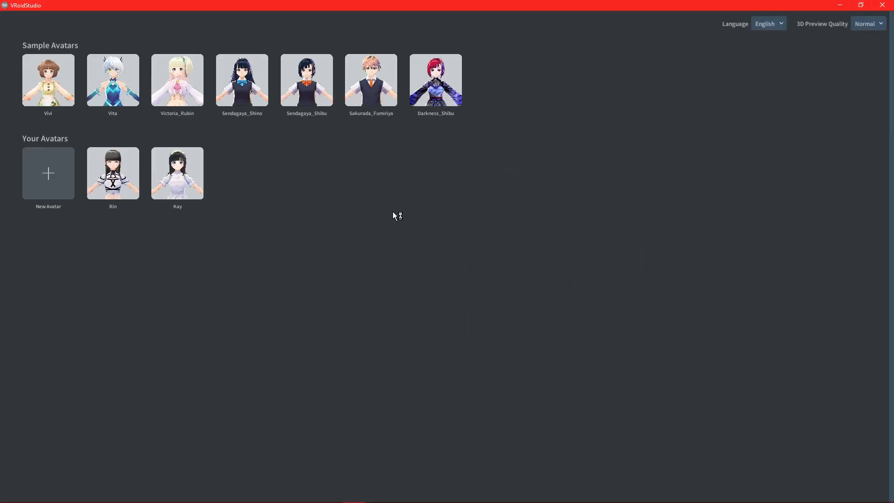
{"action": "left_click", "coordinate": [428, 98]}
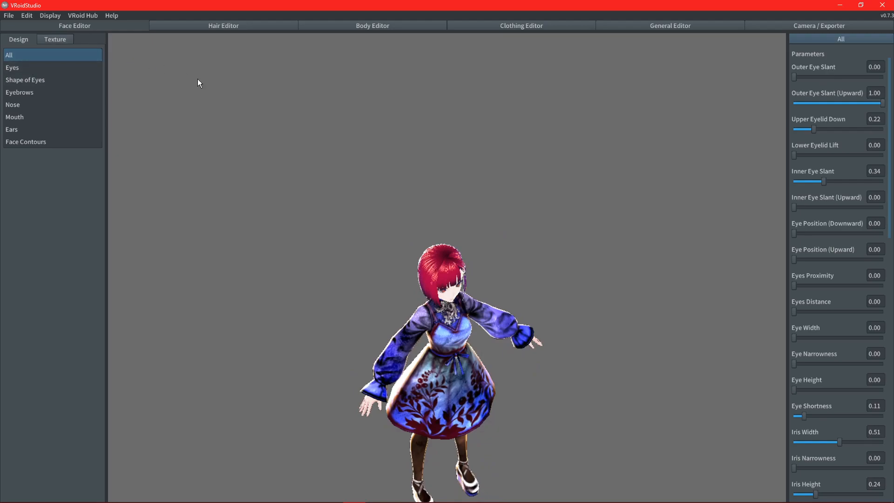
Try reshaping the guide mesh of the second freehand hair group in the Hair Editor, and undo the change
{"action": "left_click", "coordinate": [271, 27]}
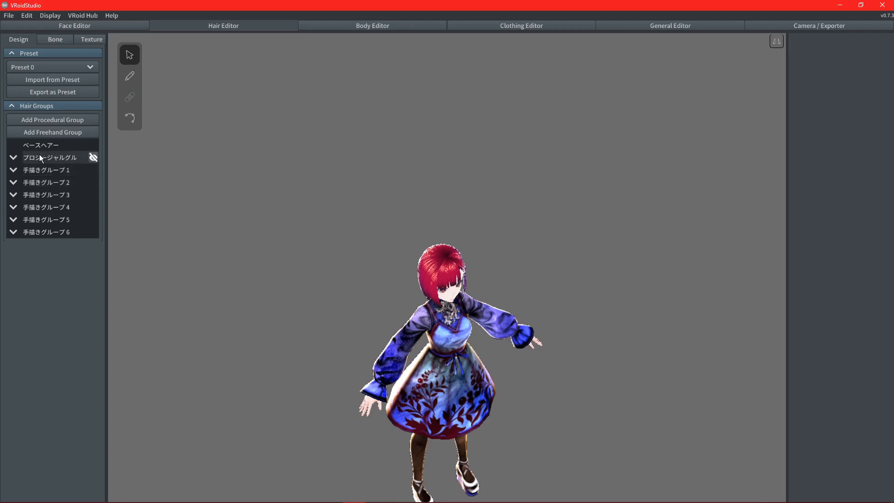
{"action": "left_click", "coordinate": [47, 168]}
{"action": "left_click", "coordinate": [486, 252]}
{"action": "left_click", "coordinate": [61, 183]}
{"action": "mouse_move", "coordinate": [439, 237]}
{"action": "right_mouse_down"}
{"action": "mouse_move", "coordinate": [478, 238]}
{"action": "mouse_move", "coordinate": [473, 275]}
{"action": "mouse_move", "coordinate": [446, 281]}
{"action": "right_mouse_up"}
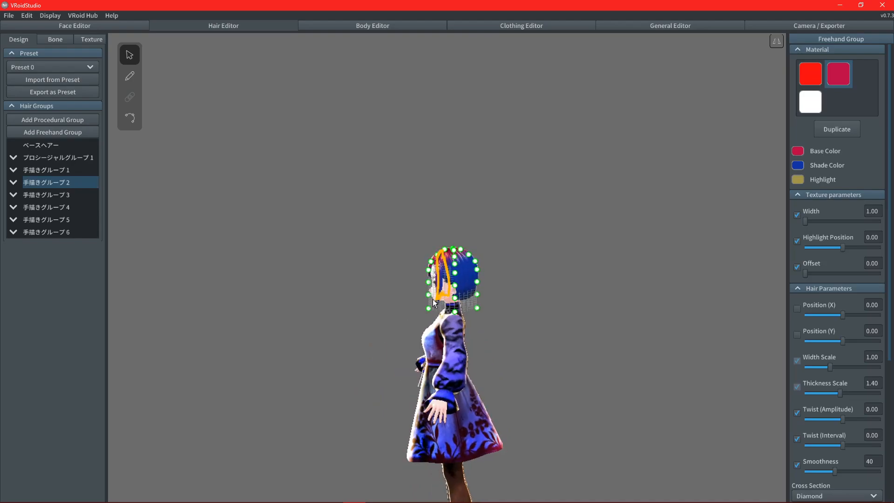
{"action": "left_click_drag", "start_coordinate": [429, 296], "coordinate": [343, 289]}
{"action": "key", "text": "ctrl+z"}
Try drawing a new hair strand down over the face in the second freehand group, and undo it
{"action": "mouse_move", "coordinate": [314, 223]}
{"action": "right_mouse_down"}
{"action": "mouse_move", "coordinate": [368, 229]}
{"action": "mouse_move", "coordinate": [378, 240]}
{"action": "right_mouse_up"}
{"action": "left_click", "coordinate": [130, 76]}
{"action": "right_click_drag", "start_coordinate": [293, 228], "coordinate": [279, 163]}
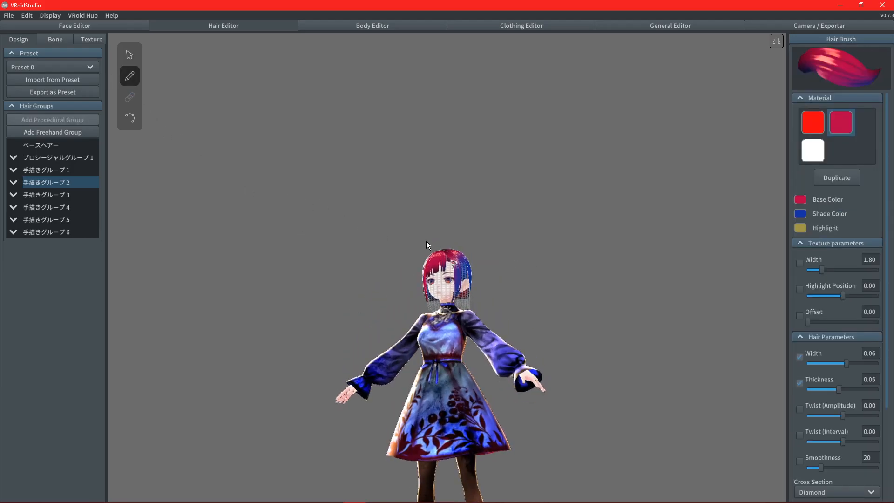
{"action": "left_click_drag", "start_coordinate": [437, 306], "coordinate": [431, 320]}
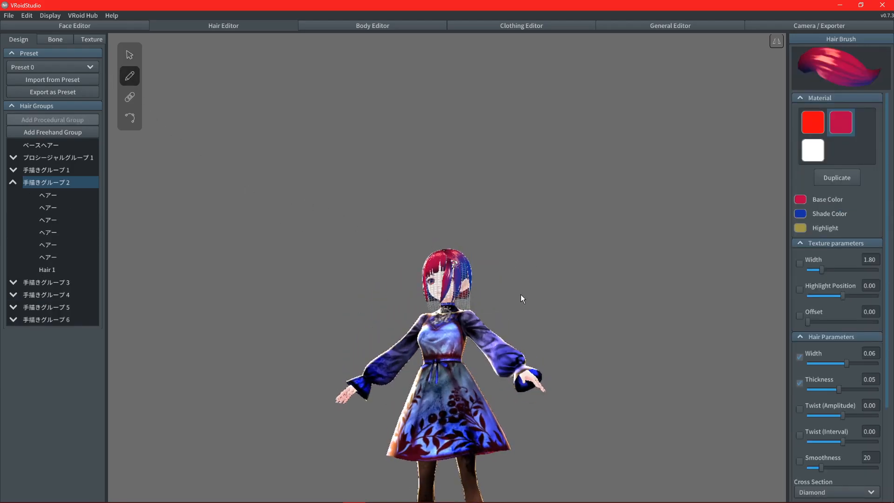
{"action": "key", "text": "ctrl+z"}
Examine the hair brush parameters, including the cross section options, and collapse the second freehand group
{"action": "scroll", "coordinate": [814, 385], "scroll_direction": "down", "scroll_amount": 3}
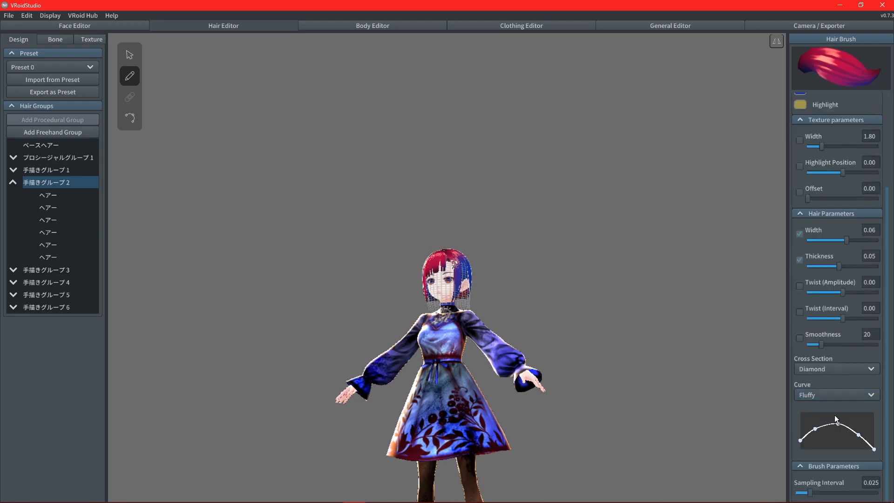
{"action": "left_click", "coordinate": [816, 369]}
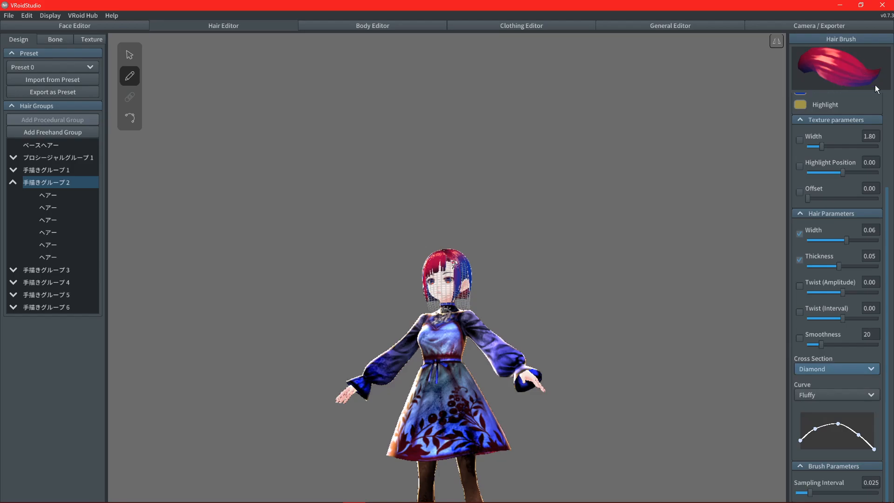
{"action": "left_click", "coordinate": [12, 184]}
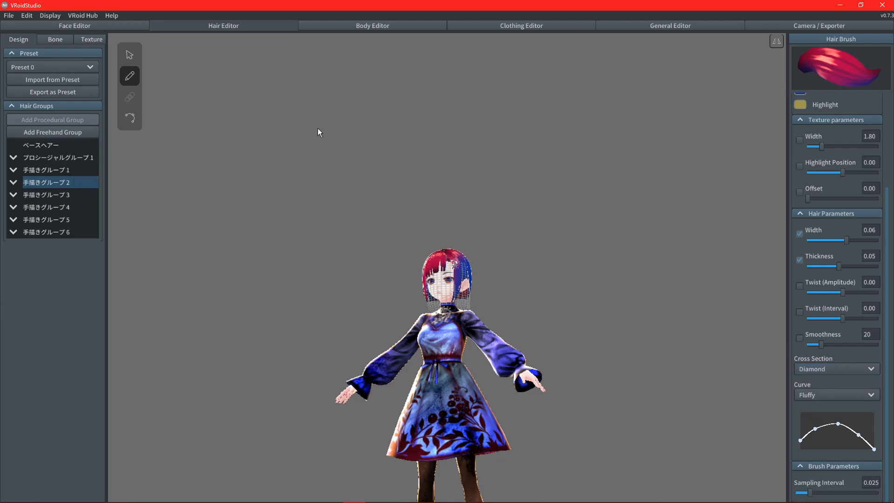
Open the avatar's export settings in the Camera / Exporter area
{"action": "left_click", "coordinate": [767, 30]}
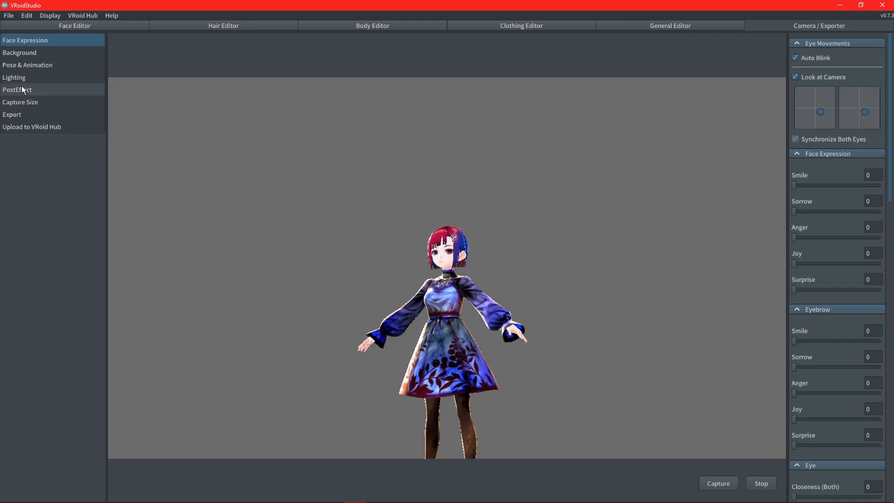
{"action": "left_click", "coordinate": [22, 116]}
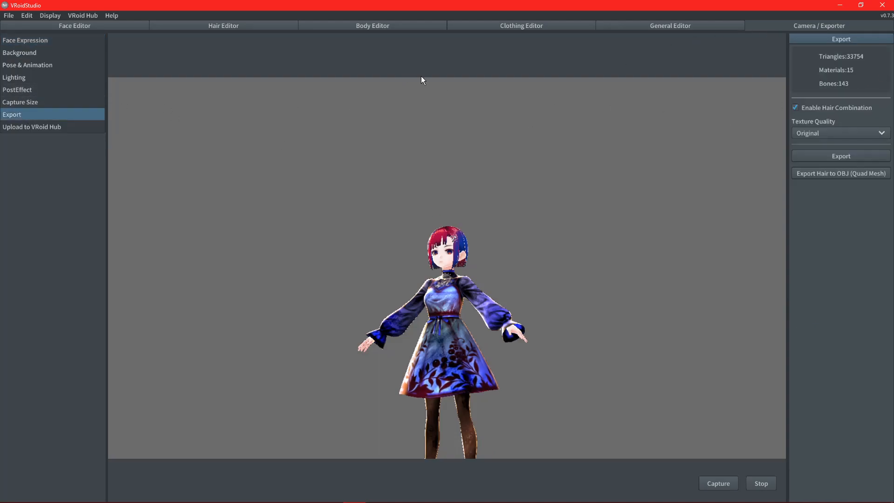
{"action": "right_click_drag", "start_coordinate": [504, 230], "coordinate": [436, 220]}
{"action": "right_click_drag", "start_coordinate": [418, 296], "coordinate": [442, 115]}
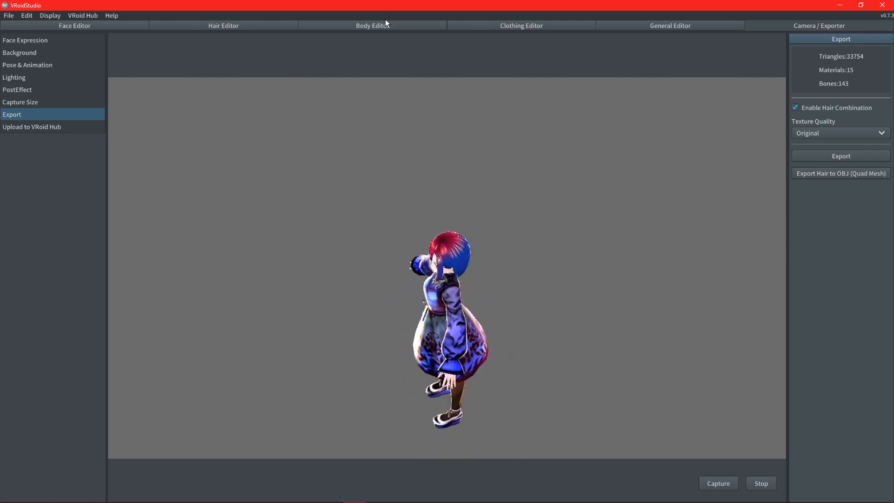
Try painting strokes across the skirt of the onepiece texture in the Clothing Editor, and undo them
{"action": "left_click", "coordinate": [486, 24]}
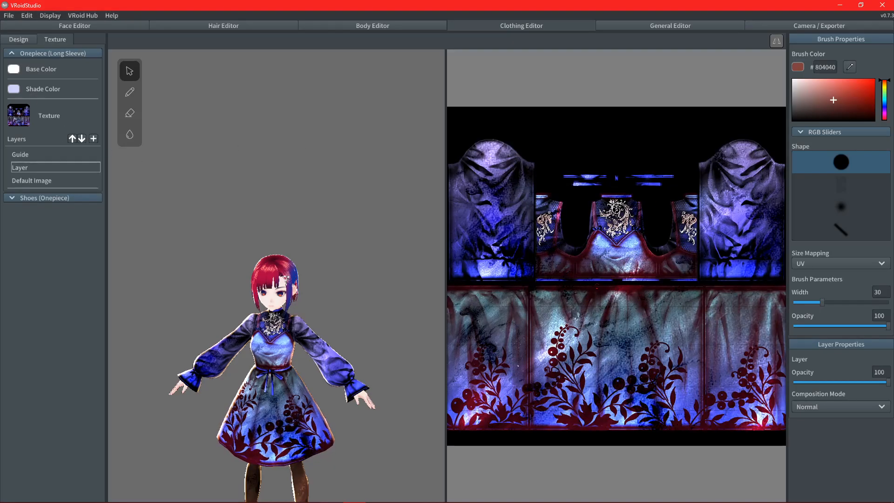
{"action": "mouse_move", "coordinate": [471, 326]}
{"action": "left_mouse_down"}
{"action": "mouse_move", "coordinate": [693, 317]}
{"action": "mouse_move", "coordinate": [529, 322]}
{"action": "mouse_move", "coordinate": [600, 399]}
{"action": "mouse_move", "coordinate": [687, 356]}
{"action": "left_mouse_up"}
{"action": "mouse_move", "coordinate": [591, 358]}
{"action": "left_mouse_down"}
{"action": "mouse_move", "coordinate": [543, 394]}
{"action": "mouse_move", "coordinate": [600, 386]}
{"action": "left_mouse_up"}
{"action": "key", "text": "ctrl+z"}
Return to the exporter and start exporting the avatar, accepting the VRM settings with the information fields left blank
{"action": "left_click", "coordinate": [789, 21]}
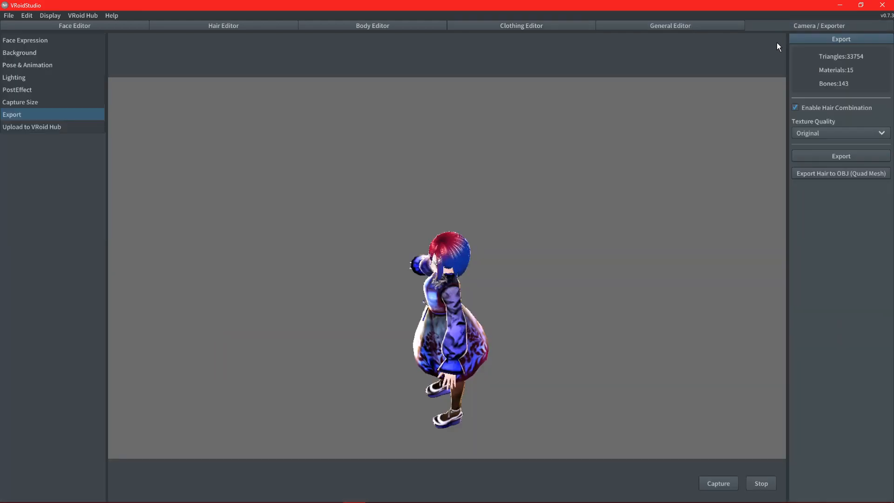
{"action": "left_click", "coordinate": [837, 159]}
{"action": "scroll", "coordinate": [372, 190], "scroll_direction": "down", "scroll_amount": 2}
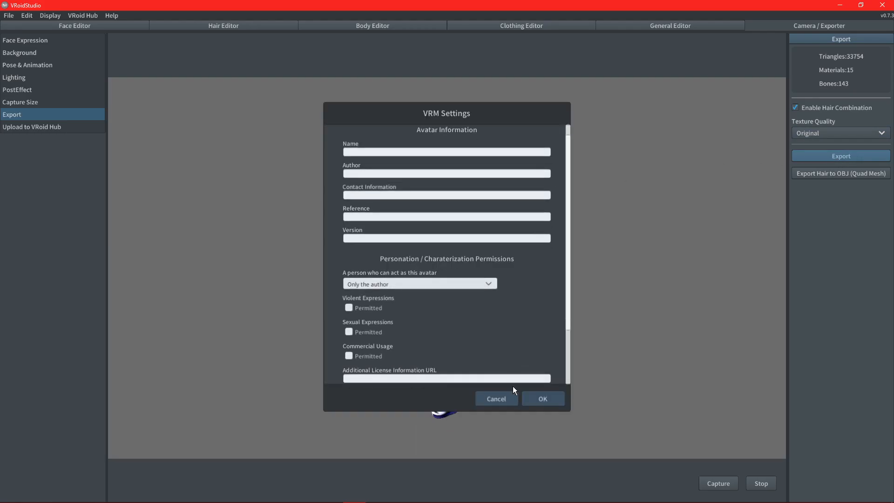
{"action": "left_click", "coordinate": [547, 399]}
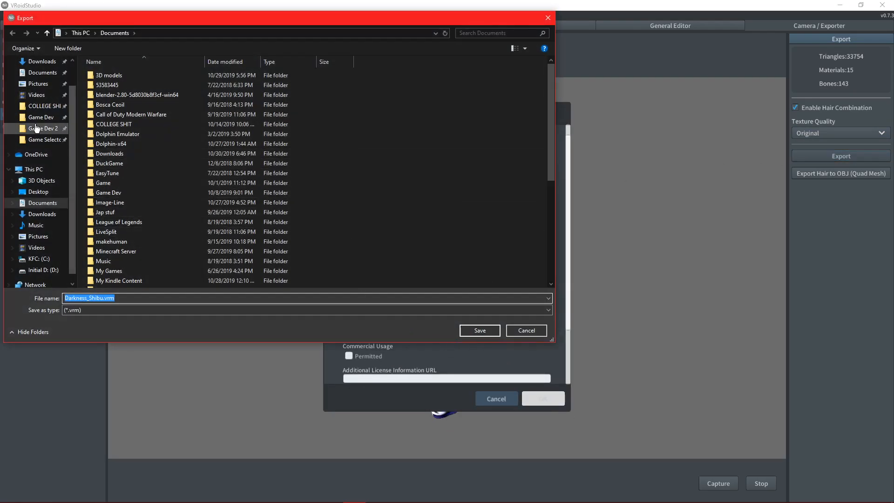
Save the export as Darkness_Shibu.vrm in a new folder named Model inside the PlatformerTutorial project's Assets folder
{"action": "left_click", "coordinate": [32, 120]}
{"action": "double_click", "coordinate": [145, 125]}
{"action": "double_click", "coordinate": [114, 76]}
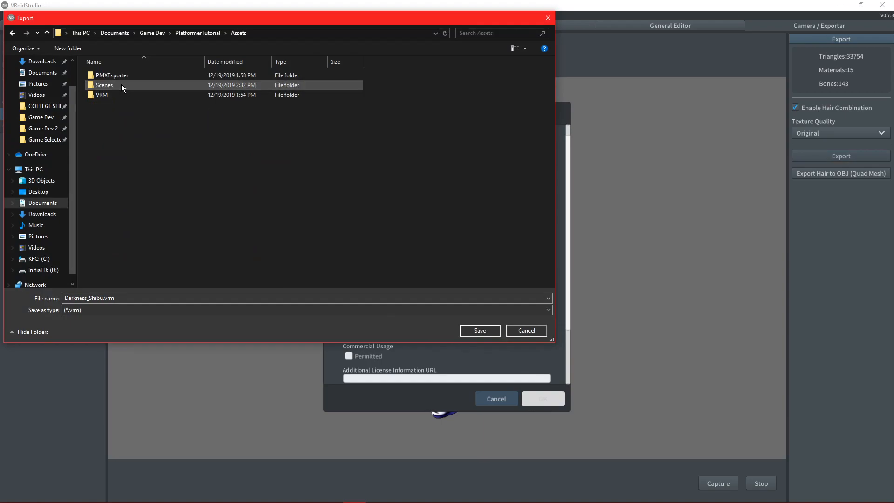
{"action": "left_click", "coordinate": [65, 49]}
{"action": "type", "text": "Model"}
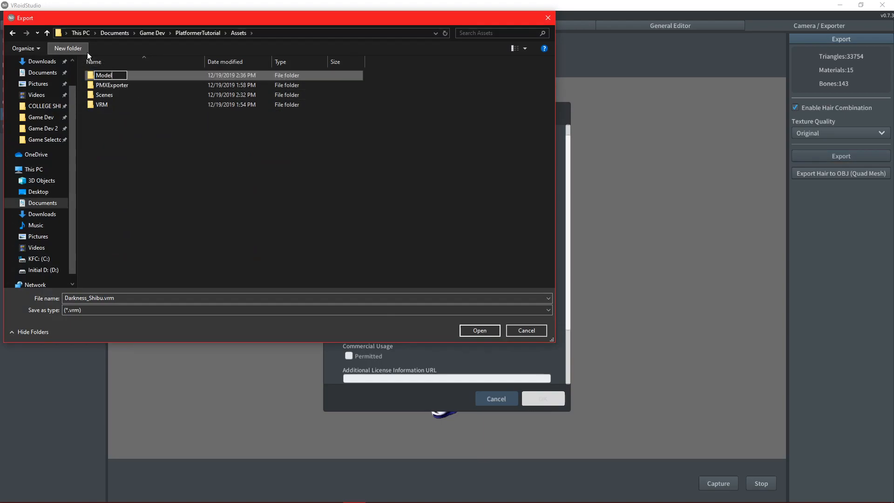
{"action": "key", "text": "Return"}
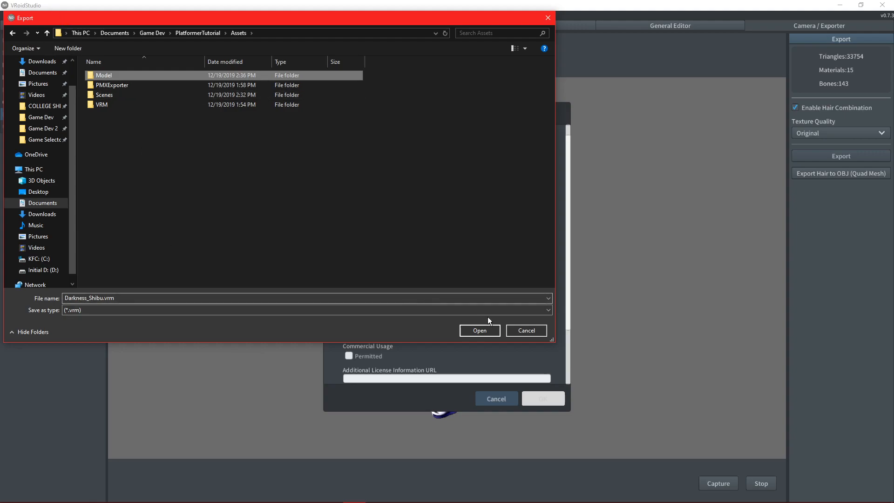
{"action": "left_click", "coordinate": [476, 330]}
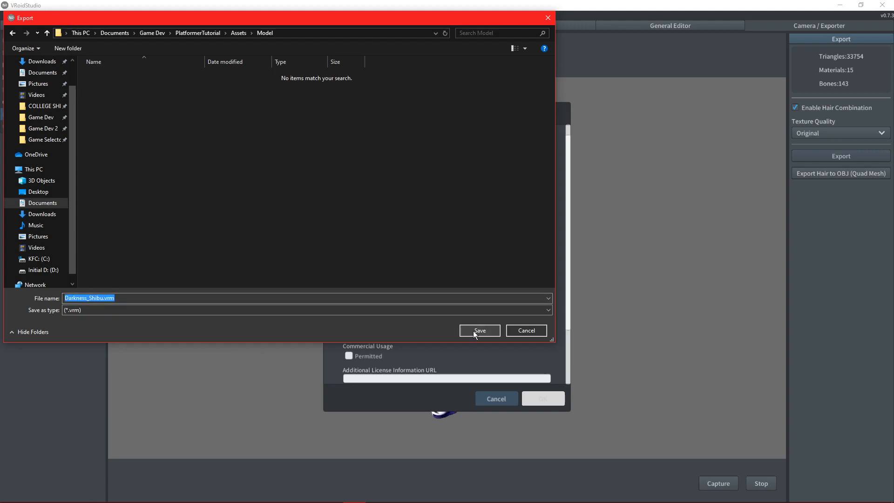
{"action": "left_click", "coordinate": [472, 331]}
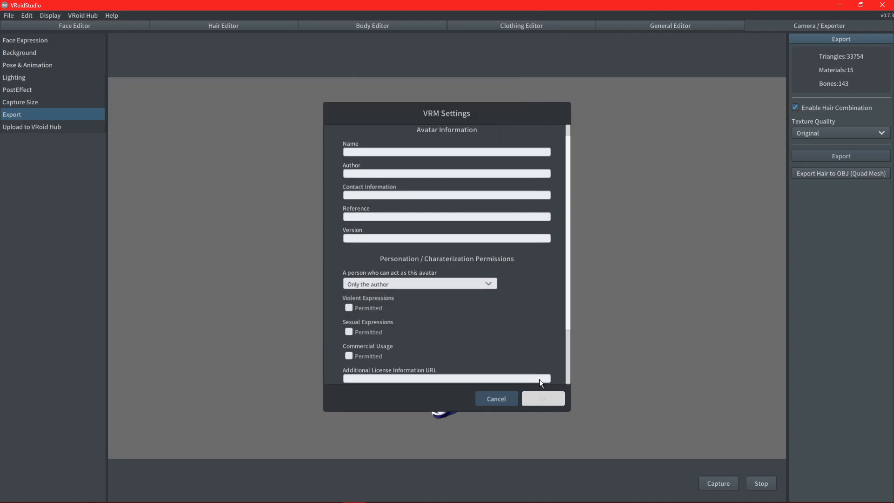
Dismiss the VRM settings, switch to the PlatformerTutorial project in Unity, and select the Darkness_Shibu prefab in the Model folder
{"action": "left_click", "coordinate": [480, 398]}
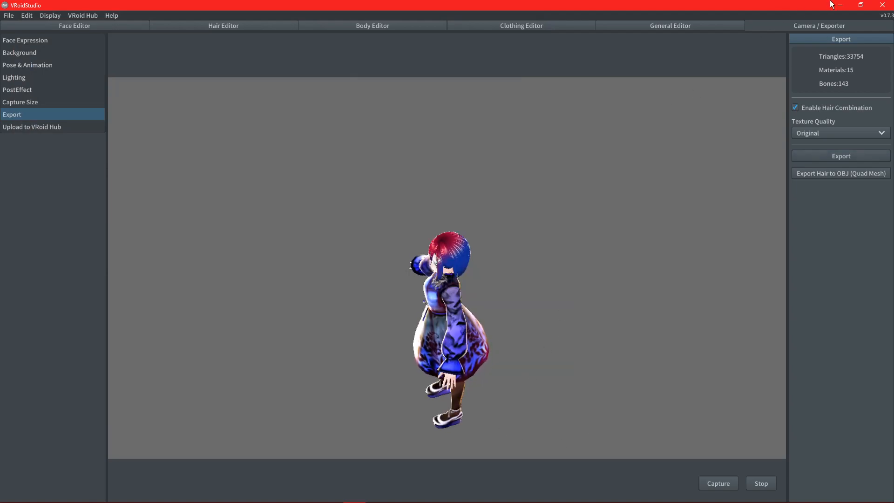
{"action": "key", "text": "alt+Tab"}
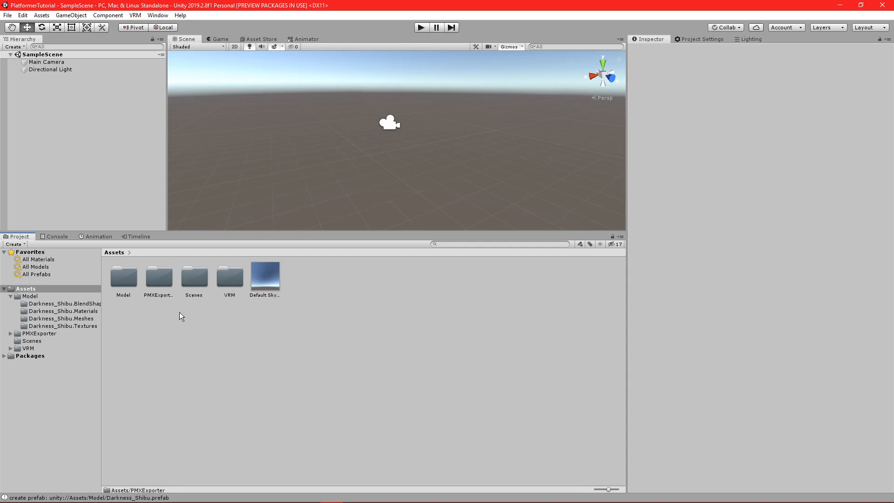
{"action": "double_click", "coordinate": [126, 276]}
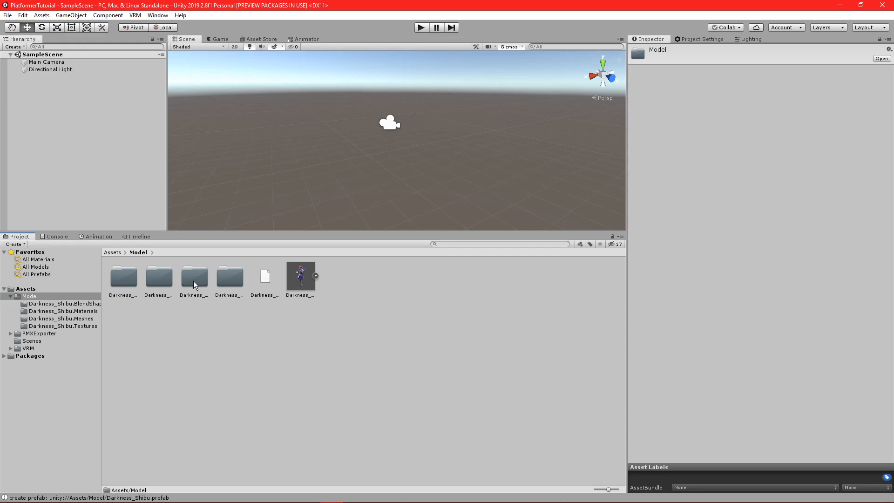
{"action": "left_click", "coordinate": [216, 280]}
{"action": "left_click", "coordinate": [118, 278], "text": "shift"}
{"action": "left_click", "coordinate": [298, 275]}
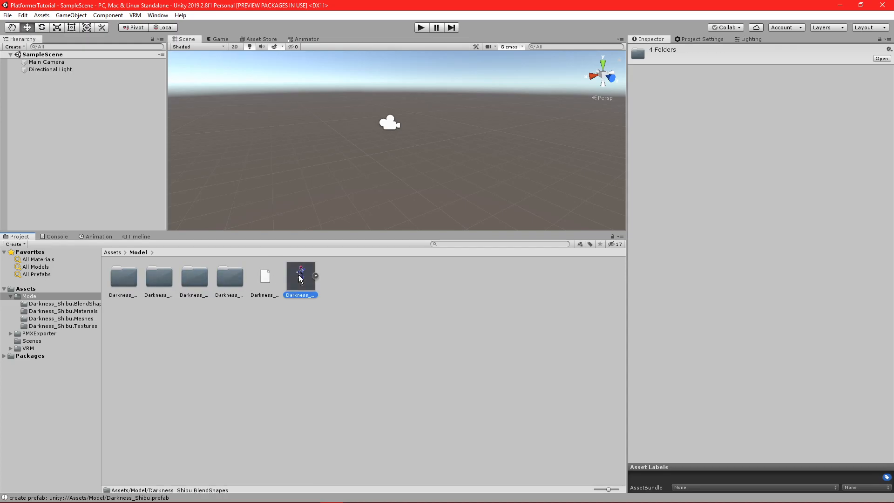
Place the Darkness_Shibu prefab in the scene and reset its position to 0, 0, 0
{"action": "left_click_drag", "start_coordinate": [295, 280], "coordinate": [368, 182]}
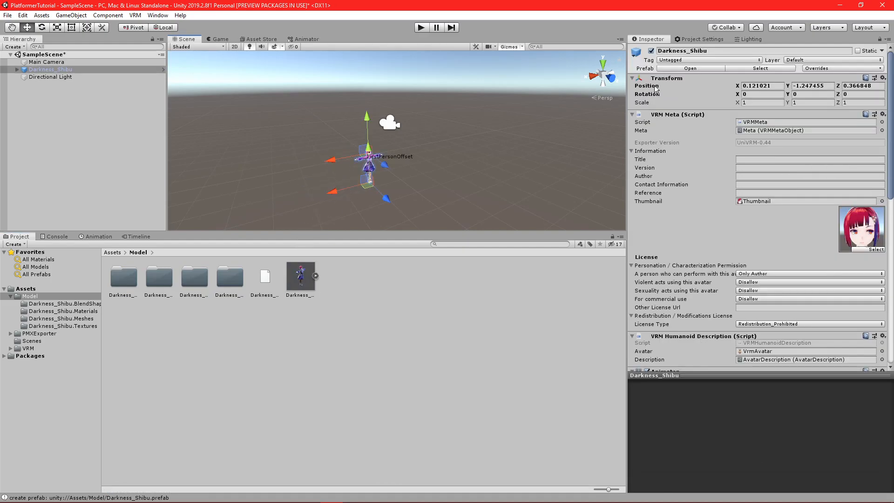
{"action": "right_click", "coordinate": [681, 80]}
{"action": "left_click", "coordinate": [703, 87]}
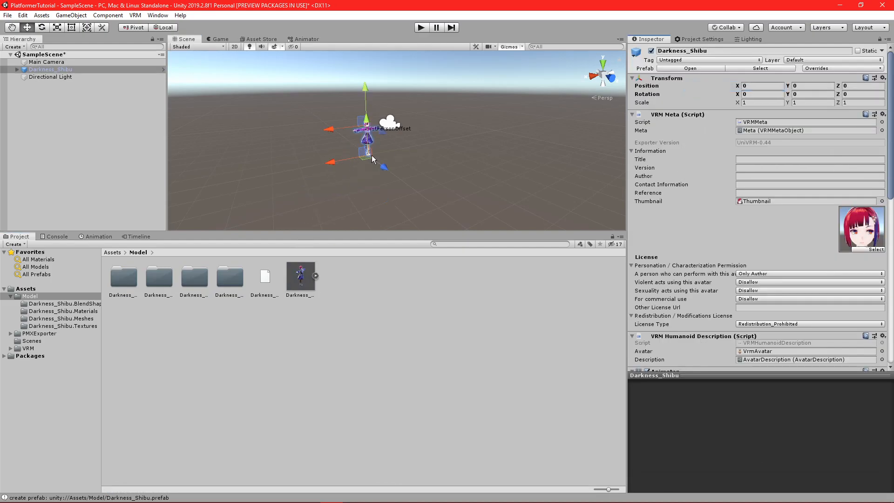
Frame the avatar in the Scene view and examine its model and attached VRM components
{"action": "key", "text": "f"}
{"action": "right_click_drag", "start_coordinate": [512, 144], "coordinate": [578, 145]}
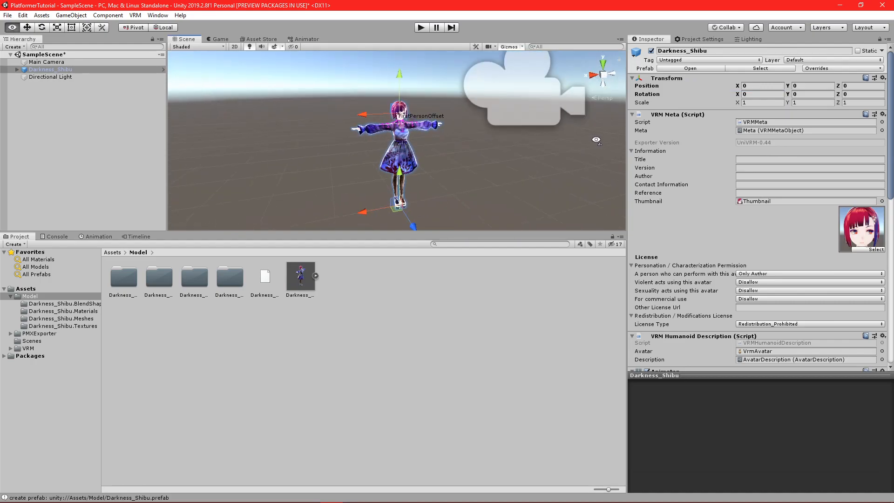
{"action": "scroll", "coordinate": [487, 138], "scroll_direction": "up", "scroll_amount": 8}
{"action": "scroll", "coordinate": [446, 127], "scroll_direction": "down", "scroll_amount": 5}
{"action": "middle_click_drag", "start_coordinate": [442, 139], "coordinate": [451, 118]}
{"action": "right_click_drag", "start_coordinate": [535, 100], "coordinate": [500, 106]}
{"action": "middle_click_drag", "start_coordinate": [500, 100], "coordinate": [445, 122]}
{"action": "scroll", "coordinate": [446, 121], "scroll_direction": "up", "scroll_amount": 2}
{"action": "scroll", "coordinate": [446, 121], "scroll_direction": "down", "scroll_amount": 2}
{"action": "scroll", "coordinate": [705, 166], "scroll_direction": "down", "scroll_amount": 10}
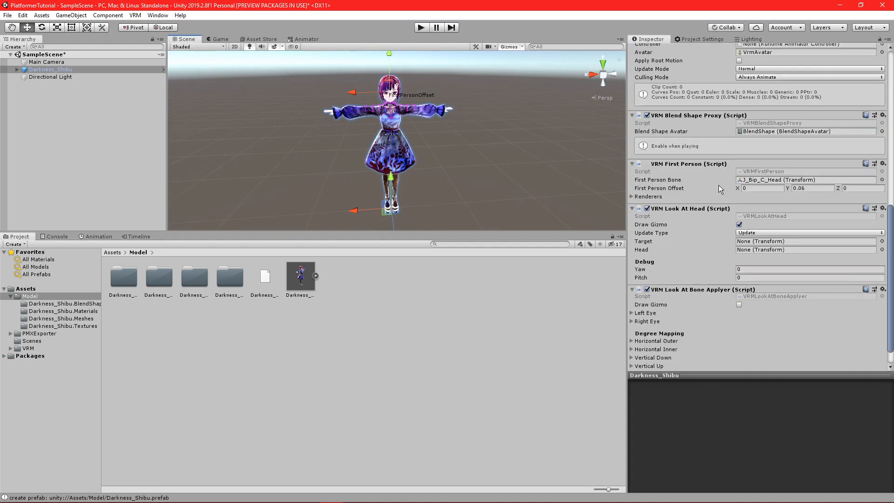
{"action": "scroll", "coordinate": [681, 234], "scroll_direction": "down", "scroll_amount": 2}
{"action": "scroll", "coordinate": [696, 213], "scroll_direction": "up", "scroll_amount": 3}
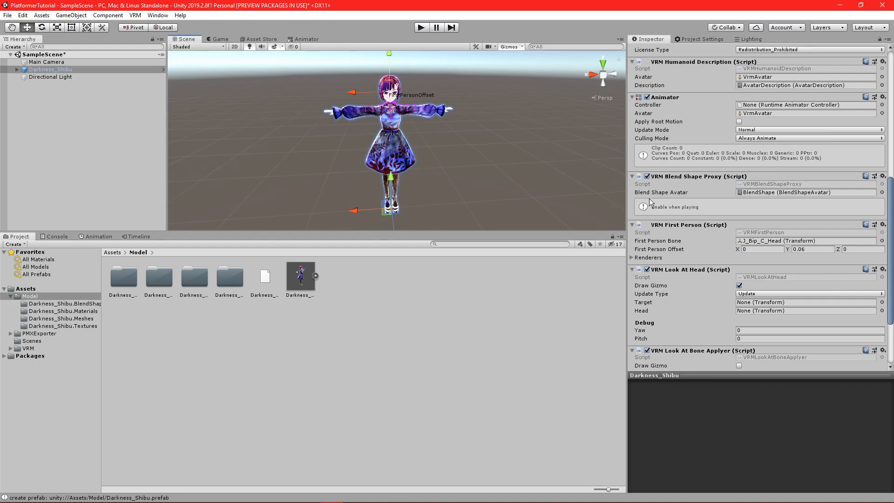
{"action": "middle_click_drag", "start_coordinate": [417, 127], "coordinate": [409, 133]}
Run the scene, try out the A blend shape of the VRM Blend Shape Proxy on the avatar's face, and stop playback
{"action": "left_click", "coordinate": [422, 27]}
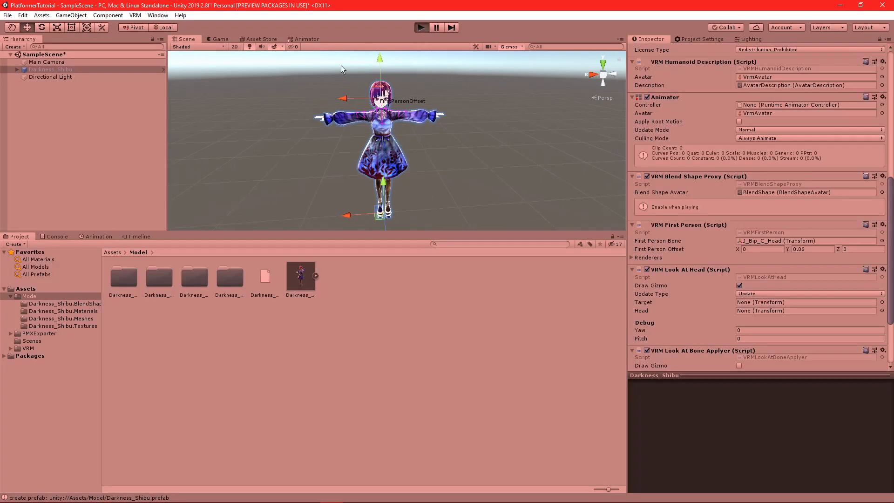
{"action": "scroll", "coordinate": [378, 95], "scroll_direction": "up", "scroll_amount": 4}
{"action": "scroll", "coordinate": [378, 95], "scroll_direction": "up", "scroll_amount": 2}
{"action": "mouse_move", "coordinate": [421, 107]}
{"action": "middle_mouse_down"}
{"action": "mouse_move", "coordinate": [423, 136]}
{"action": "mouse_move", "coordinate": [428, 123]}
{"action": "middle_mouse_up"}
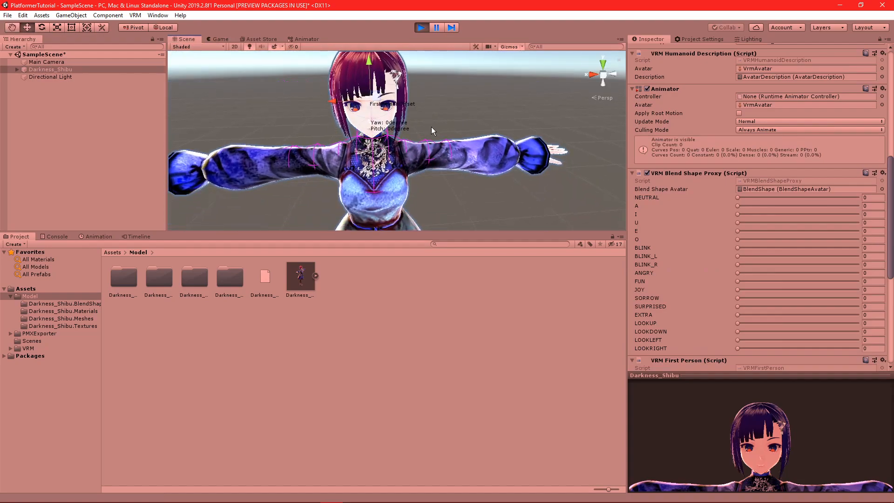
{"action": "mouse_move", "coordinate": [737, 207]}
{"action": "left_mouse_down"}
{"action": "mouse_move", "coordinate": [834, 200]}
{"action": "mouse_move", "coordinate": [722, 214]}
{"action": "mouse_move", "coordinate": [751, 214]}
{"action": "left_mouse_up"}
{"action": "left_click_drag", "start_coordinate": [846, 207], "coordinate": [688, 225]}
{"action": "left_click", "coordinate": [421, 28]}
Review the avatar's component settings in edit mode, from Transform and VRM Meta through VRM Look At Bone Applyer
{"action": "scroll", "coordinate": [714, 153], "scroll_direction": "down", "scroll_amount": 3}
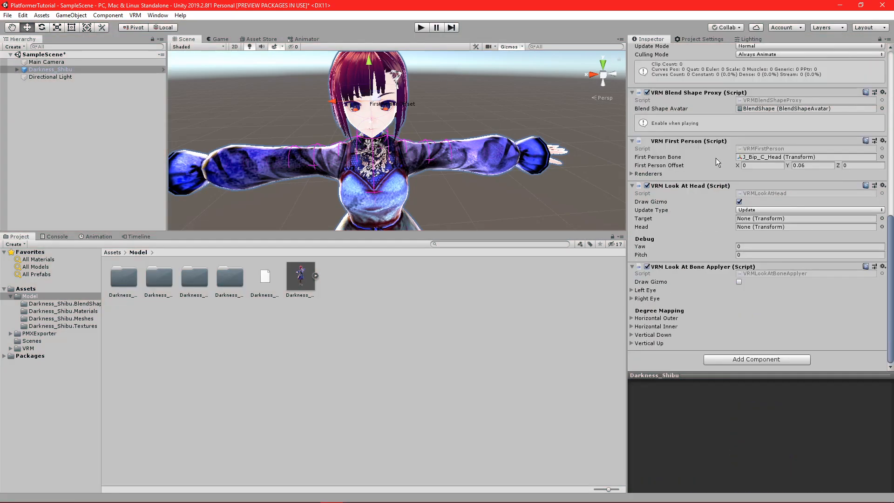
{"action": "scroll", "coordinate": [689, 161], "scroll_direction": "up", "scroll_amount": 10}
{"action": "scroll", "coordinate": [414, 124], "scroll_direction": "down", "scroll_amount": 3}
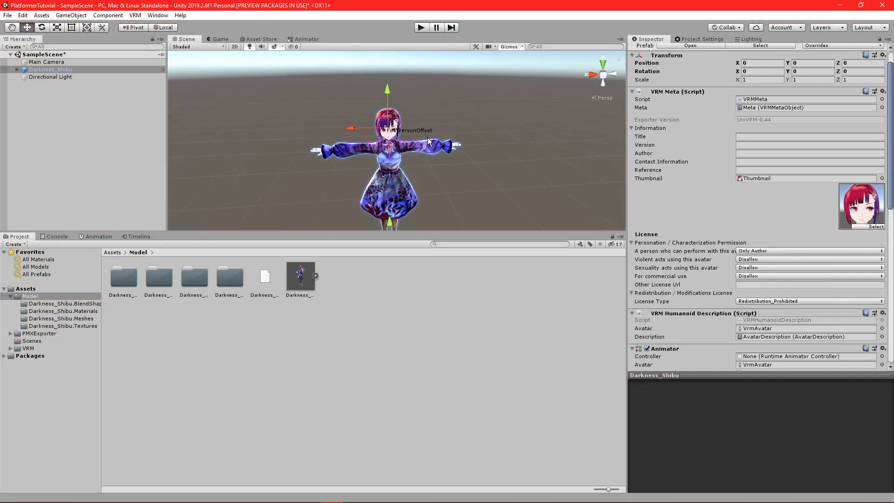
{"action": "scroll", "coordinate": [703, 188], "scroll_direction": "down", "scroll_amount": 10}
{"action": "scroll", "coordinate": [670, 116], "scroll_direction": "up", "scroll_amount": 10}
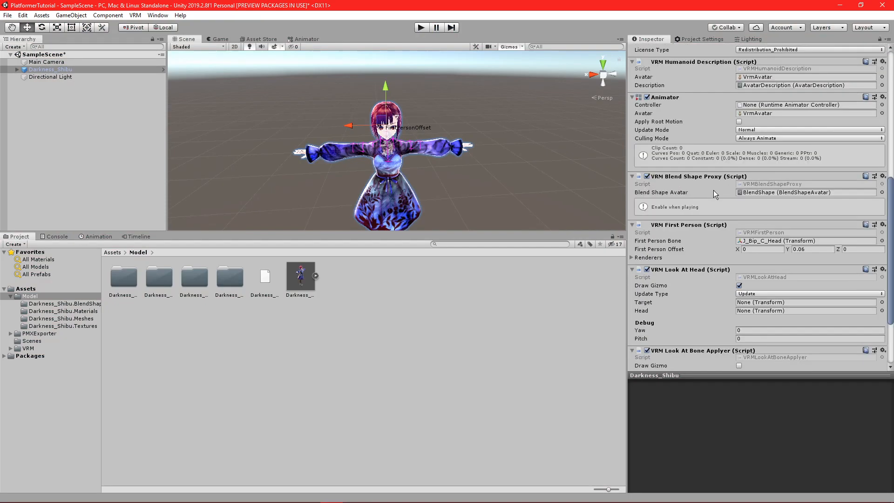
{"action": "scroll", "coordinate": [666, 209], "scroll_direction": "down", "scroll_amount": 8}
{"action": "scroll", "coordinate": [689, 273], "scroll_direction": "up", "scroll_amount": 2}
{"action": "scroll", "coordinate": [685, 272], "scroll_direction": "down", "scroll_amount": 3}
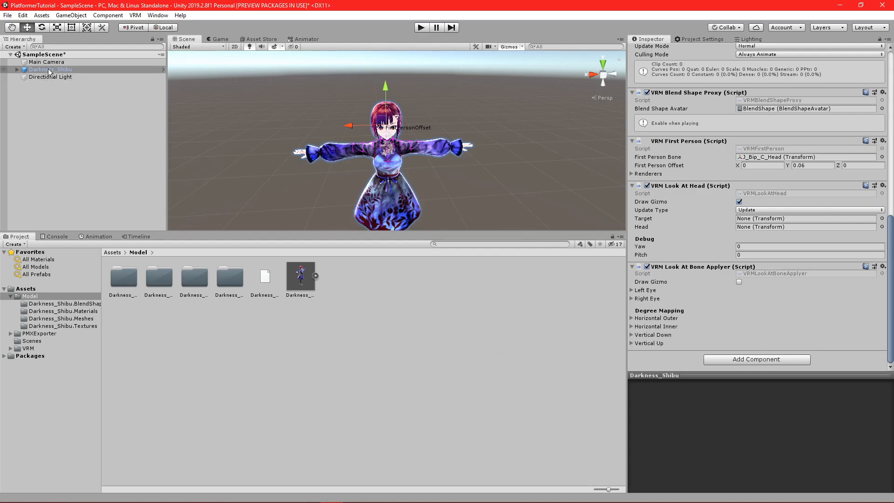
{"action": "scroll", "coordinate": [461, 138], "scroll_direction": "down", "scroll_amount": 4}
{"action": "scroll", "coordinate": [462, 138], "scroll_direction": "up", "scroll_amount": 4}
Examine the T-posed avatar from the sides and the front in the Scene view
{"action": "right_click_drag", "start_coordinate": [461, 138], "coordinate": [395, 128]}
{"action": "middle_click_drag", "start_coordinate": [479, 126], "coordinate": [417, 118]}
{"action": "scroll", "coordinate": [417, 118], "scroll_direction": "down", "scroll_amount": 4}
{"action": "right_click_drag", "start_coordinate": [425, 119], "coordinate": [390, 119]}
{"action": "middle_click_drag", "start_coordinate": [390, 119], "coordinate": [368, 112]}
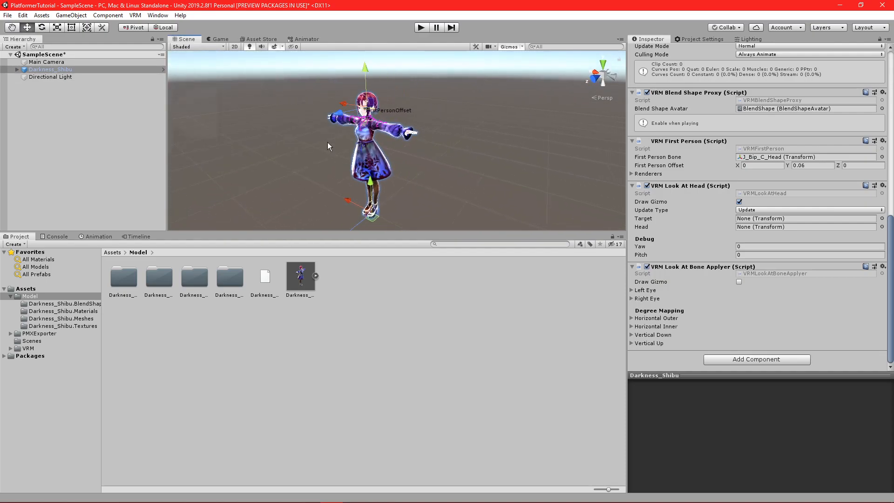
{"action": "middle_click_drag", "start_coordinate": [382, 171], "coordinate": [449, 171]}
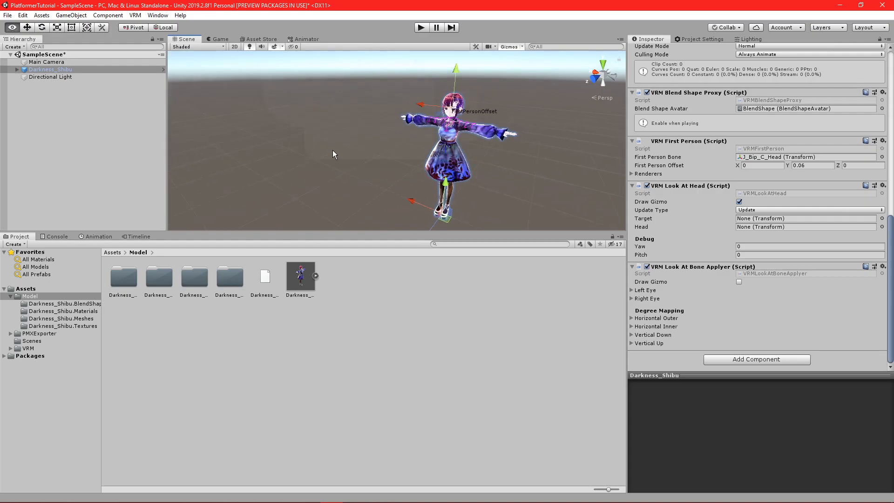
{"action": "right_click_drag", "start_coordinate": [332, 150], "coordinate": [405, 152]}
{"action": "middle_click_drag", "start_coordinate": [405, 152], "coordinate": [421, 160]}
{"action": "middle_click_drag", "start_coordinate": [285, 146], "coordinate": [299, 141]}
{"action": "right_click_drag", "start_coordinate": [268, 144], "coordinate": [347, 146]}
{"action": "middle_click_drag", "start_coordinate": [375, 140], "coordinate": [461, 136]}
{"action": "right_click_drag", "start_coordinate": [470, 136], "coordinate": [399, 147]}
{"action": "middle_click_drag", "start_coordinate": [445, 150], "coordinate": [381, 128]}
{"action": "right_click_drag", "start_coordinate": [355, 127], "coordinate": [403, 115]}
{"action": "middle_click_drag", "start_coordinate": [366, 113], "coordinate": [421, 121]}
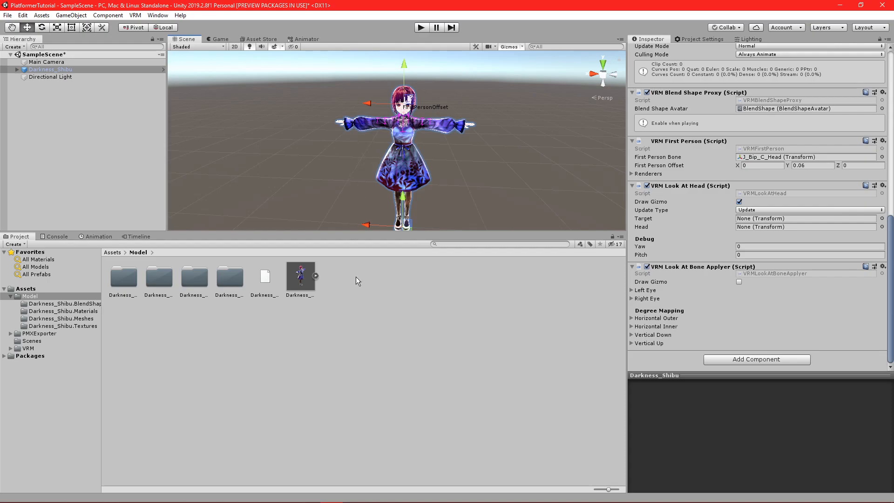
Save the scene and rename the Darkness_Shibu.Textures folder inside Model as tex
{"action": "key", "text": "ctrl+s"}
{"action": "left_click", "coordinate": [230, 279]}
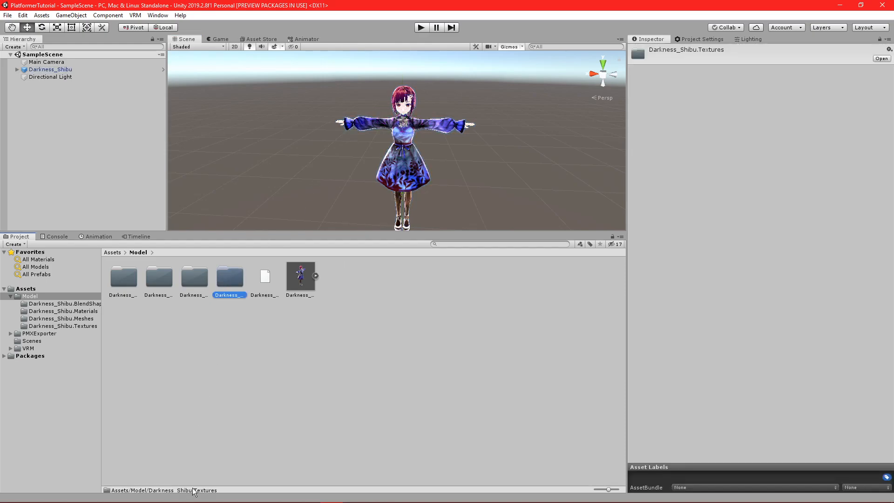
{"action": "left_click", "coordinate": [127, 277]}
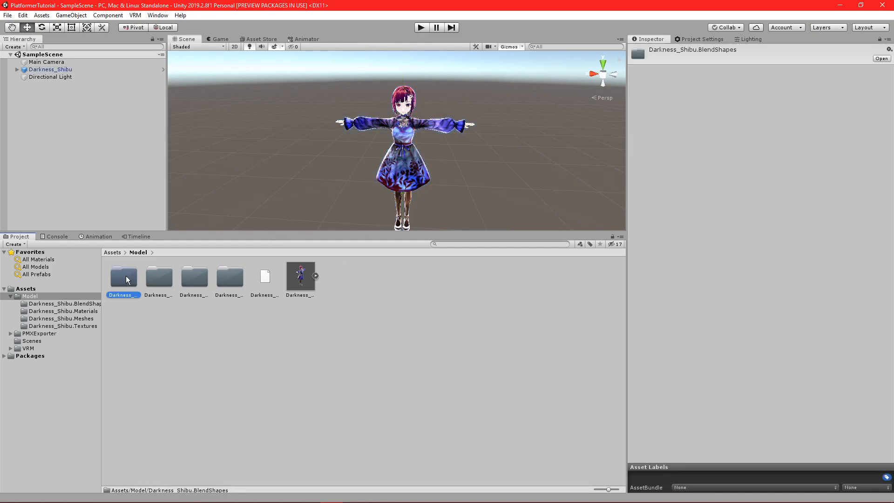
{"action": "left_click", "coordinate": [149, 277]}
{"action": "left_click", "coordinate": [202, 280]}
{"action": "left_click", "coordinate": [226, 285]}
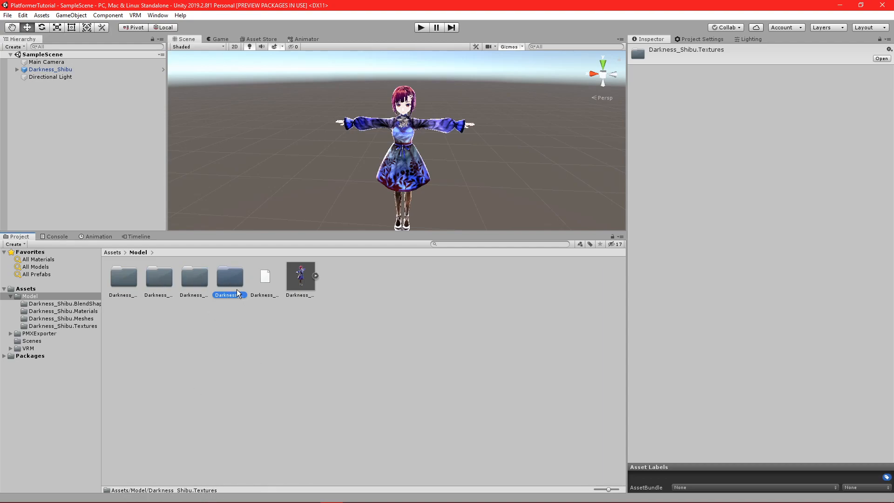
{"action": "left_click", "coordinate": [236, 293]}
{"action": "type", "text": "tex"}
{"action": "key", "text": "Return"}
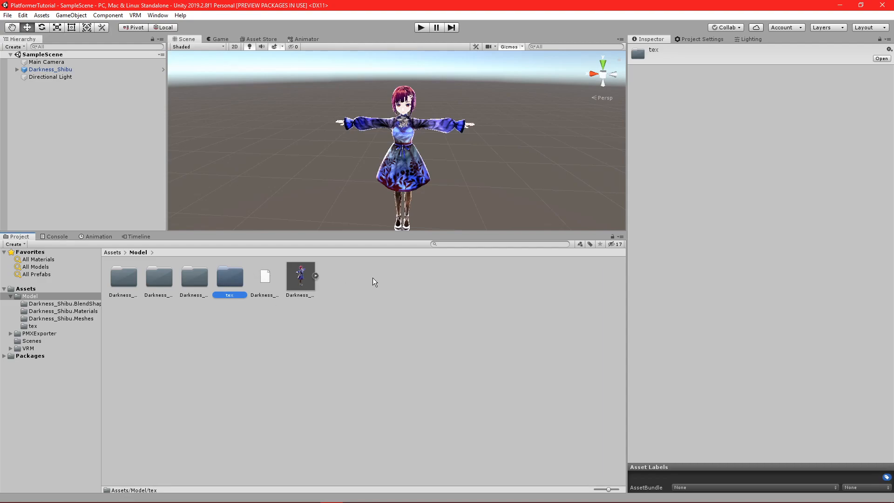
Switch to VRoidStudio and quit it without saving the avatar changes
{"action": "left_click", "coordinate": [361, 495]}
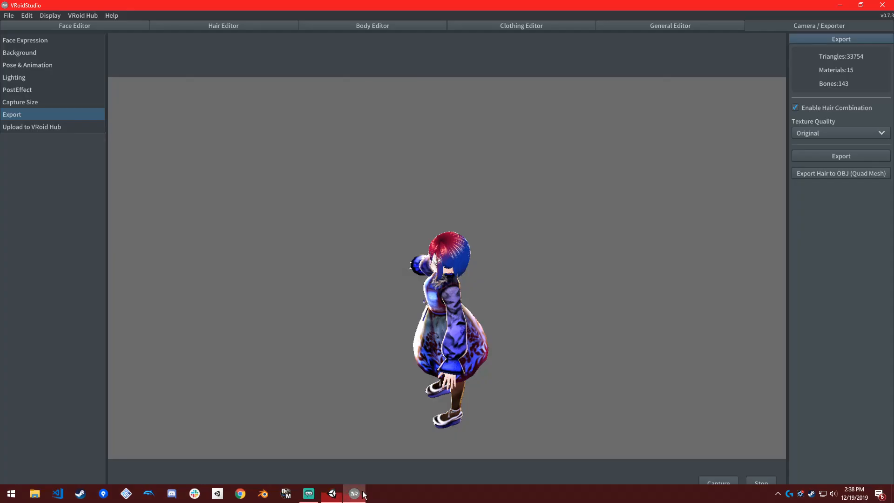
{"action": "left_click", "coordinate": [884, 7]}
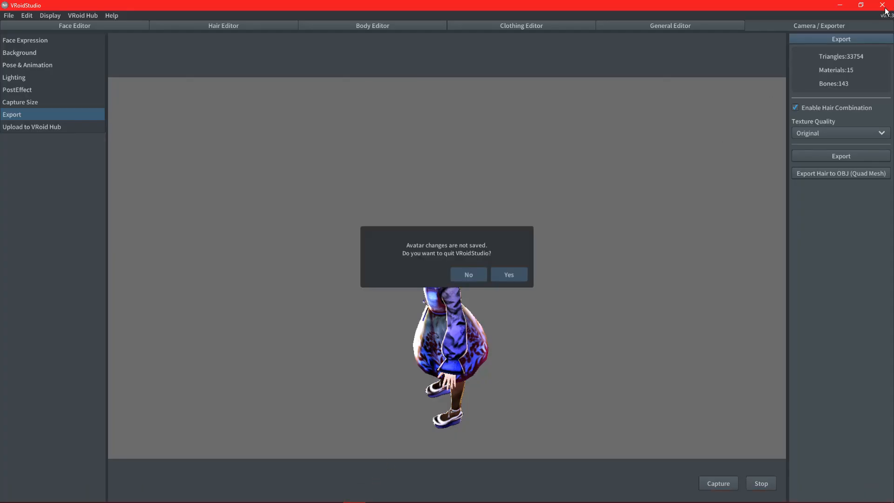
{"action": "left_click", "coordinate": [514, 279]}
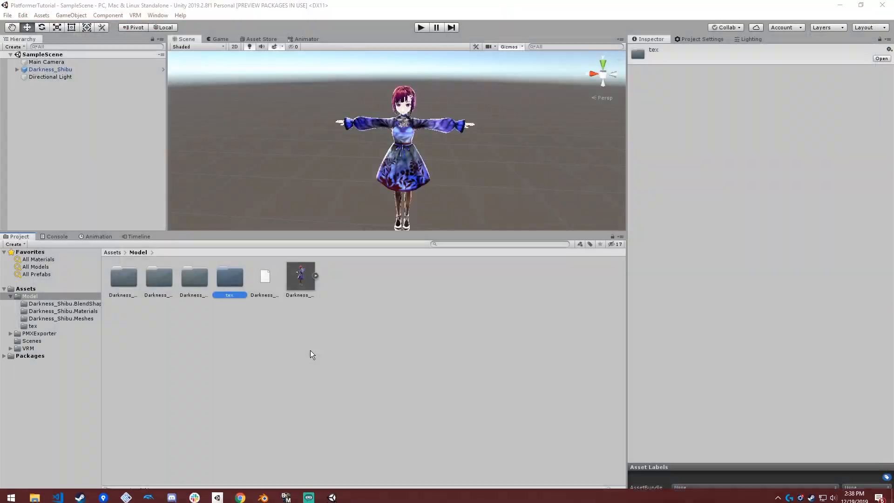
Launch Blender, dismiss the splash screen, and delete all the default objects from the scene
{"action": "left_click", "coordinate": [263, 494]}
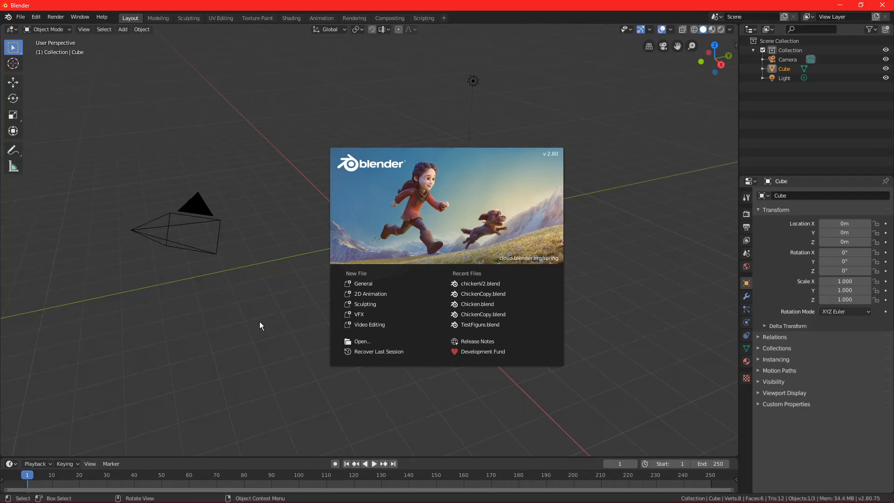
{"action": "left_click", "coordinate": [296, 318]}
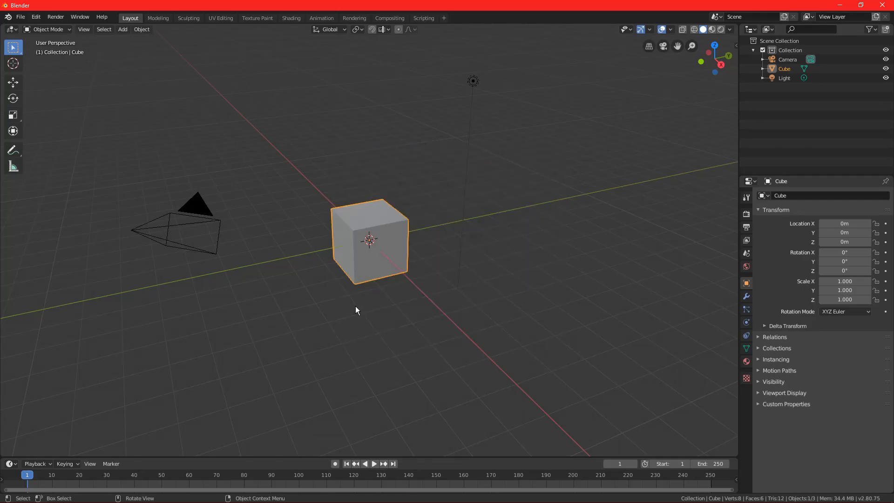
{"action": "key", "text": "a"}
{"action": "key", "text": "x"}
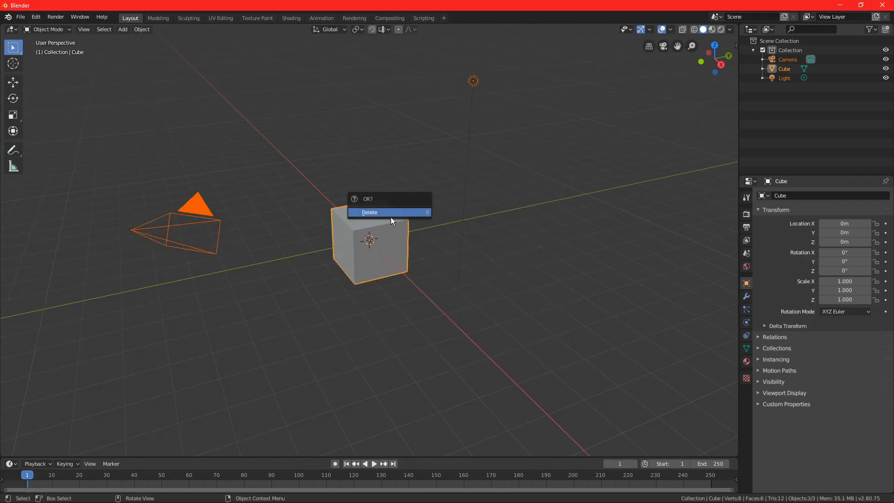
{"action": "left_click", "coordinate": [390, 212]}
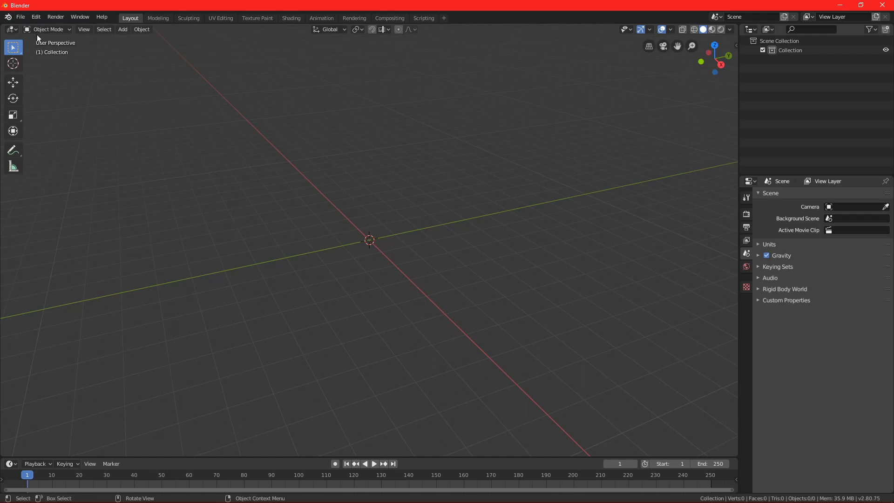
Start an add-on installation, find cats-blender-plugin-0-15-0.zip in the VRM STUFF folder within Downloads, and cancel the installation
{"action": "left_click", "coordinate": [34, 17]}
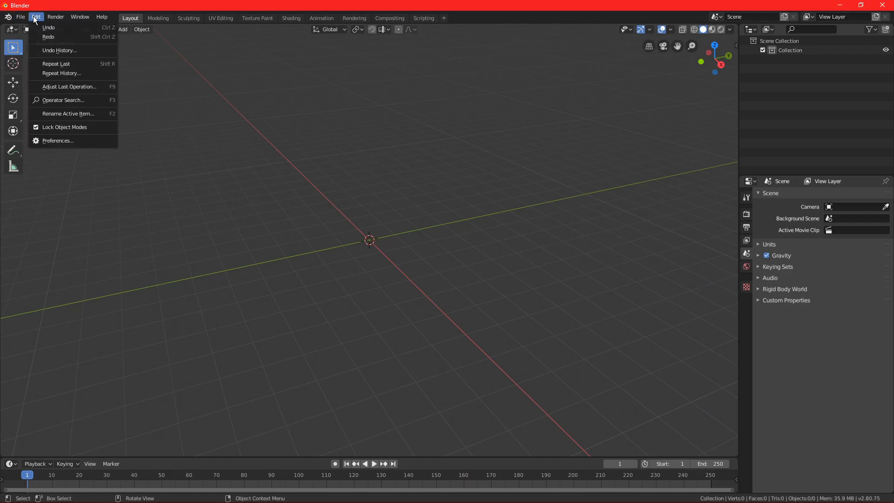
{"action": "left_click", "coordinate": [60, 141]}
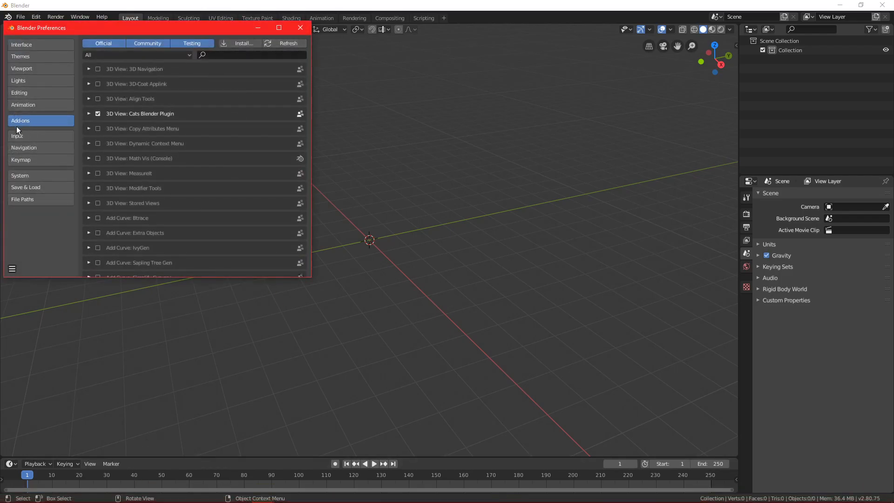
{"action": "left_click", "coordinate": [242, 42]}
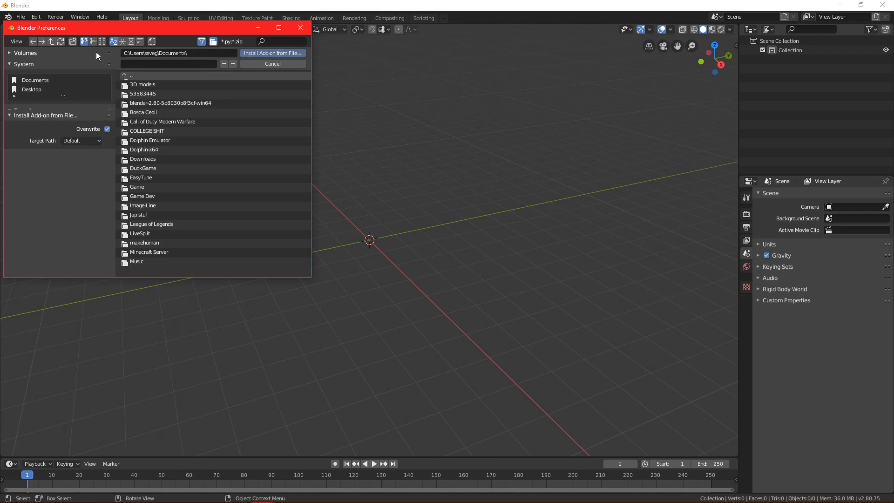
{"action": "left_click", "coordinate": [50, 41]}
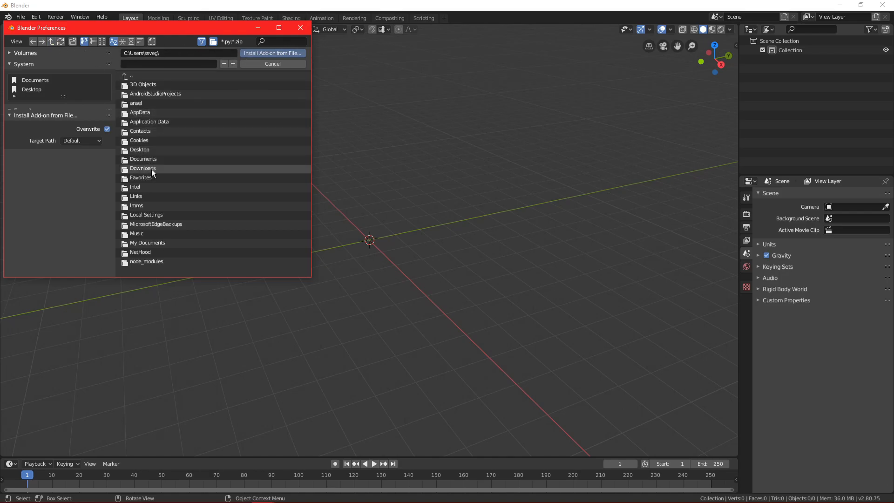
{"action": "left_click", "coordinate": [152, 168]}
{"action": "left_click", "coordinate": [151, 94]}
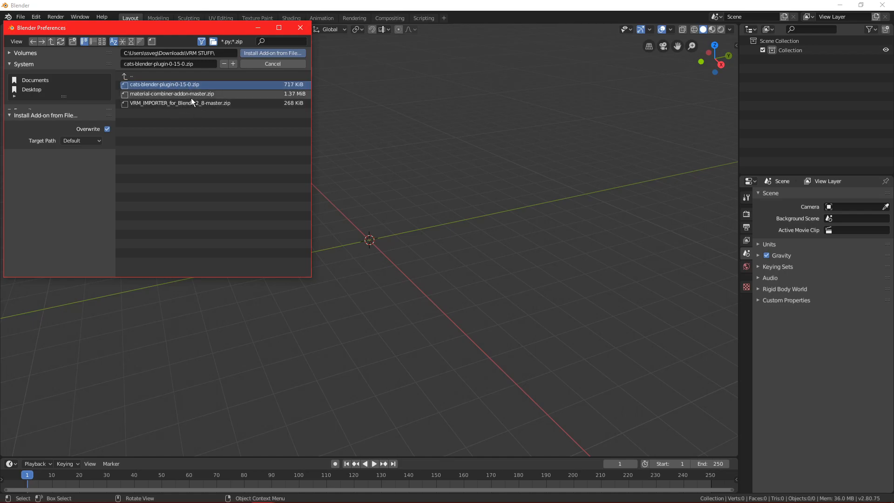
{"action": "left_click", "coordinate": [181, 87]}
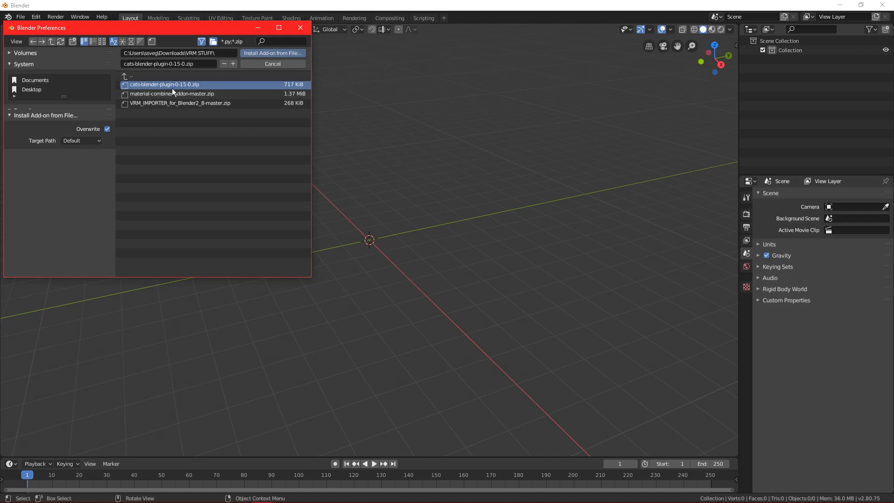
{"action": "left_click", "coordinate": [255, 63]}
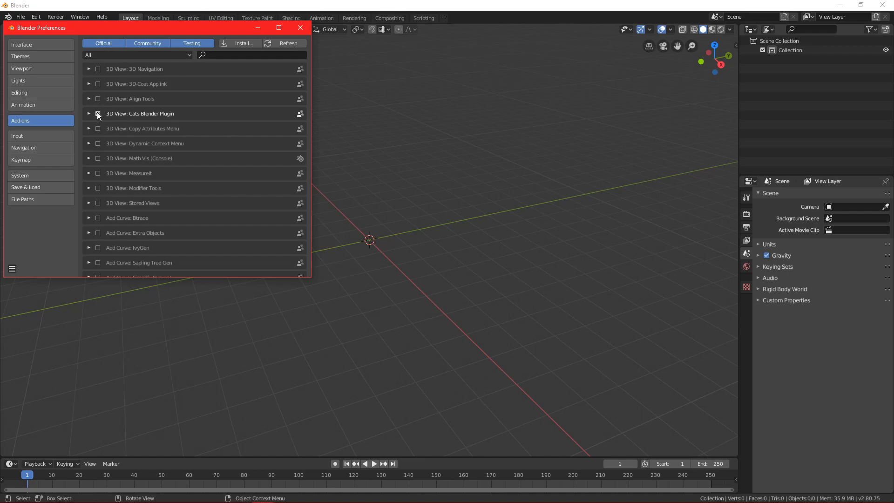
Check the Cats Blender Plugin entry in the add-on list and close the preferences
{"action": "scroll", "coordinate": [160, 118], "scroll_direction": "down", "scroll_amount": 3}
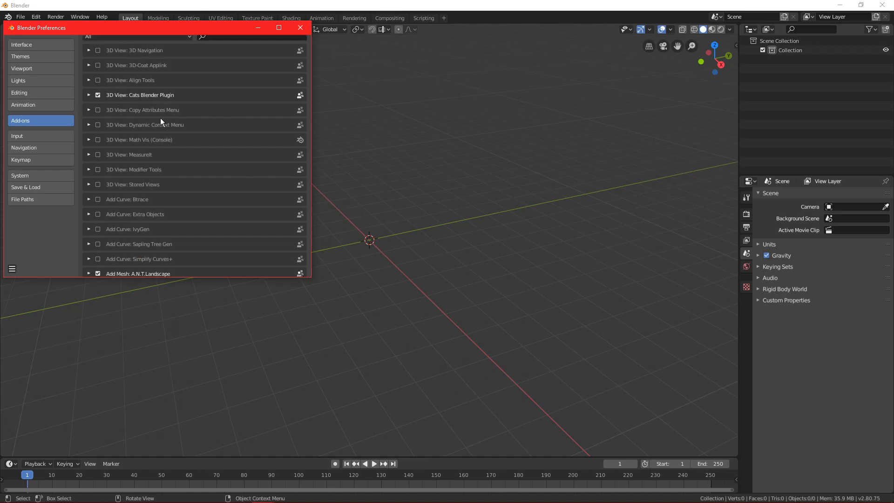
{"action": "scroll", "coordinate": [134, 112], "scroll_direction": "up", "scroll_amount": 3}
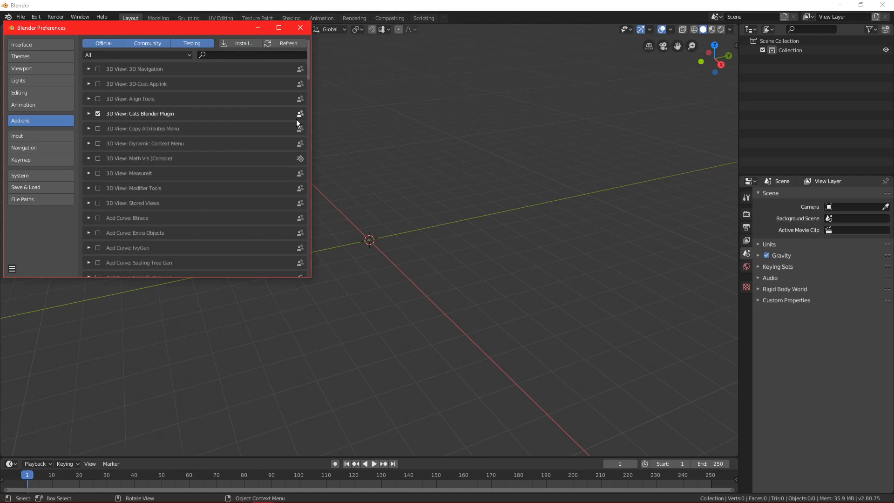
{"action": "left_click", "coordinate": [300, 28]}
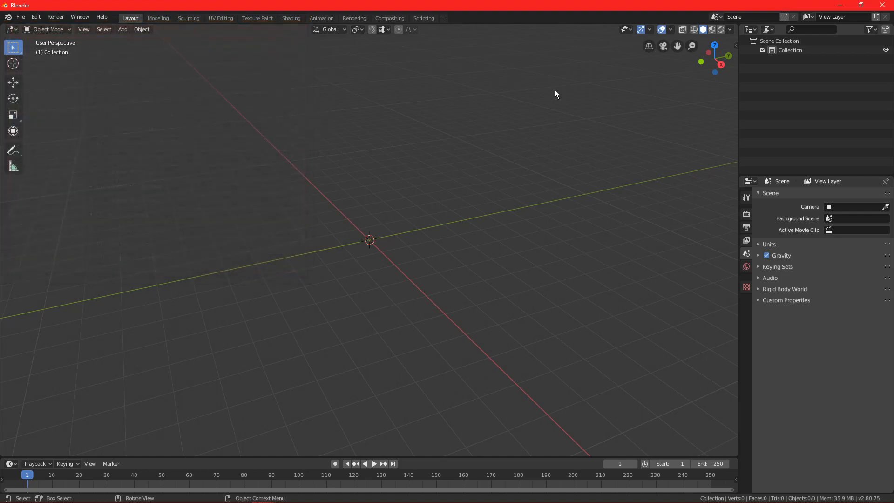
Show the CATS tools beside the viewport and collapse their Supporters and Credits sections
{"action": "left_click", "coordinate": [736, 44]}
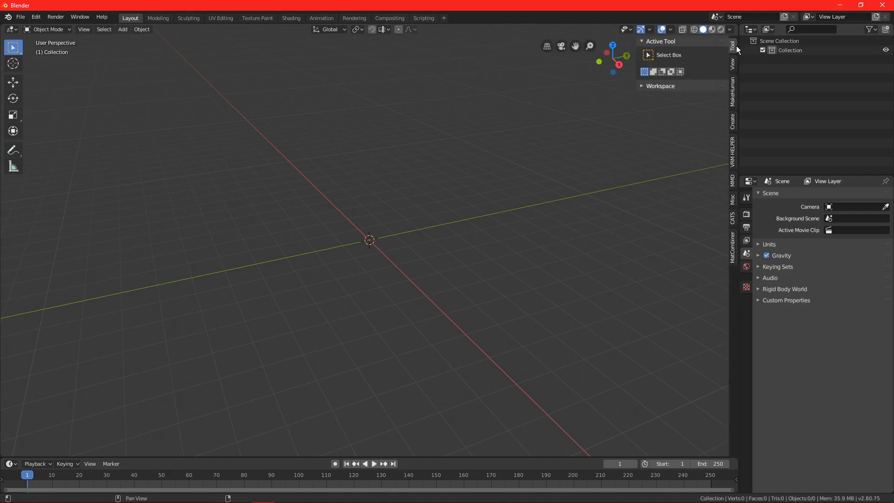
{"action": "left_click", "coordinate": [732, 218]}
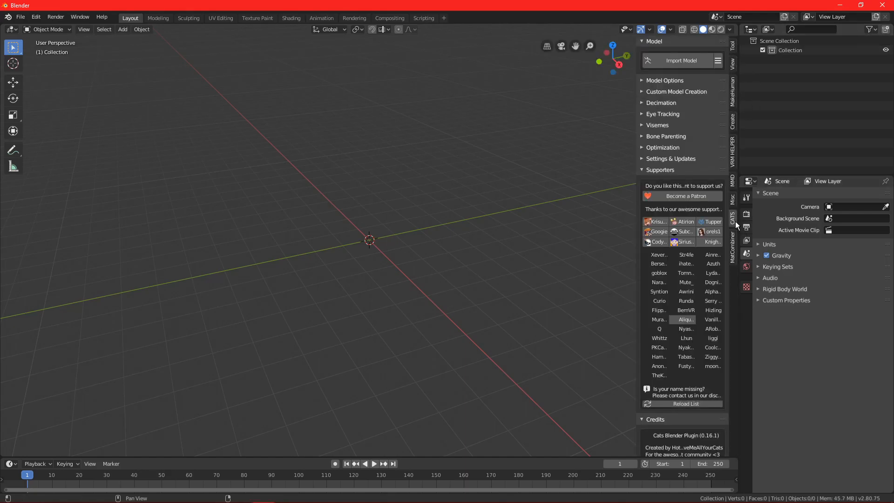
{"action": "left_click", "coordinate": [643, 169]}
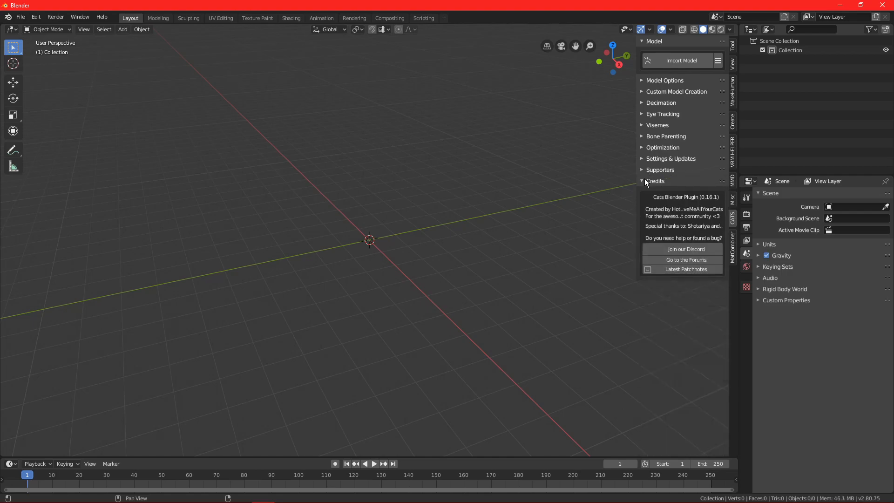
{"action": "left_click", "coordinate": [644, 181]}
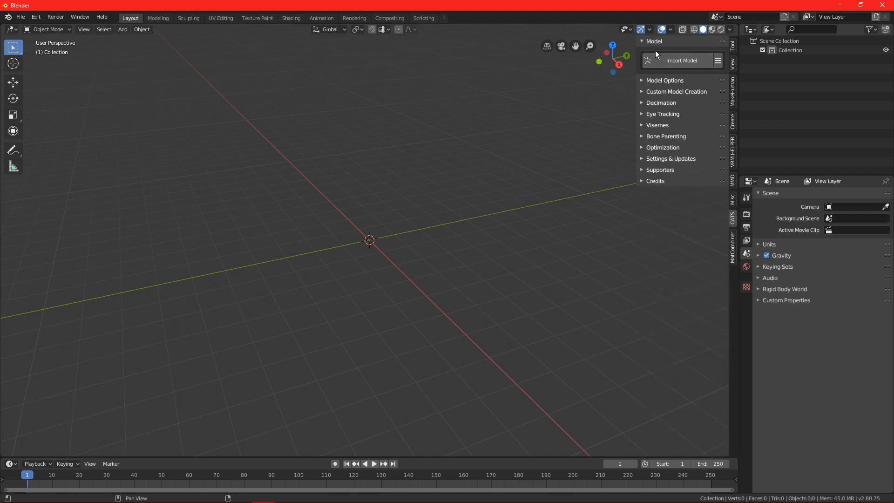
{"action": "left_click", "coordinate": [680, 58]}
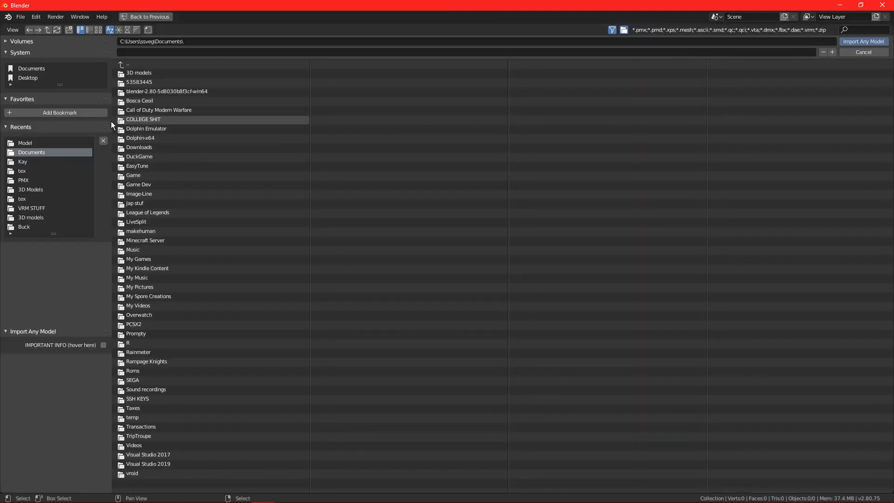
{"action": "left_click", "coordinate": [45, 143]}
{"action": "left_click", "coordinate": [230, 110]}
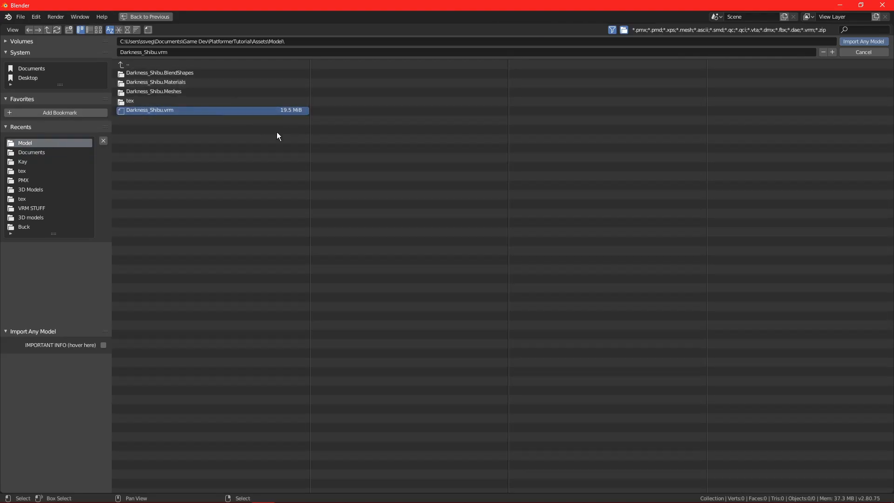
{"action": "left_click", "coordinate": [856, 53]}
Switch to Unity and add the PMX Exporter component to the Darkness_Shibu avatar
{"action": "key", "text": "alt+Tab"}
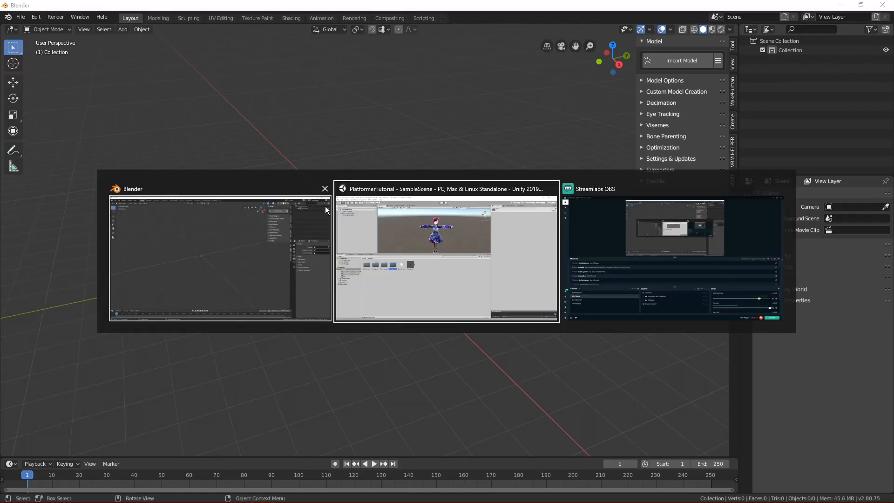
{"action": "left_click", "coordinate": [328, 311]}
{"action": "left_click", "coordinate": [118, 70]}
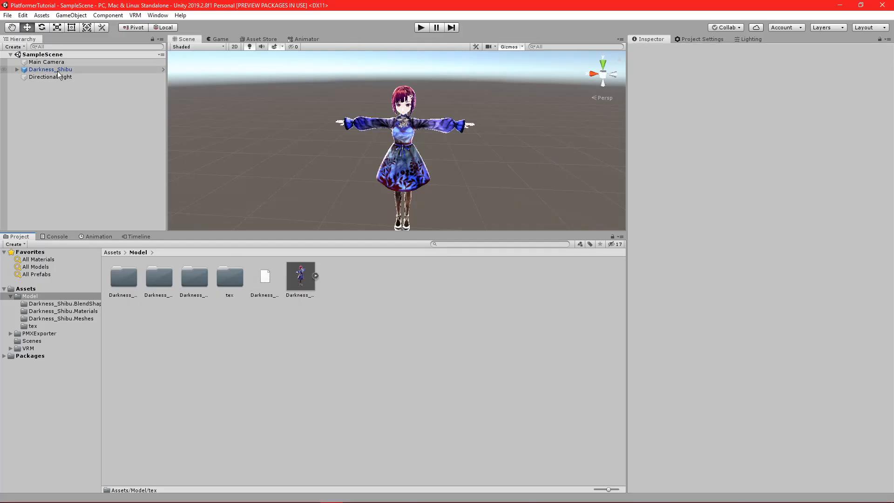
{"action": "middle_click_drag", "start_coordinate": [455, 175], "coordinate": [441, 145]}
{"action": "scroll", "coordinate": [696, 213], "scroll_direction": "down", "scroll_amount": 13}
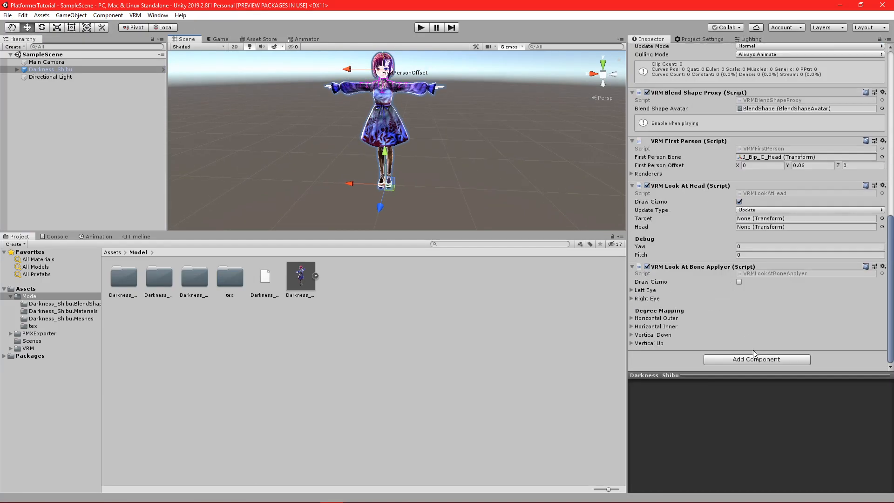
{"action": "left_click", "coordinate": [757, 357]}
{"action": "type", "text": "pmx"}
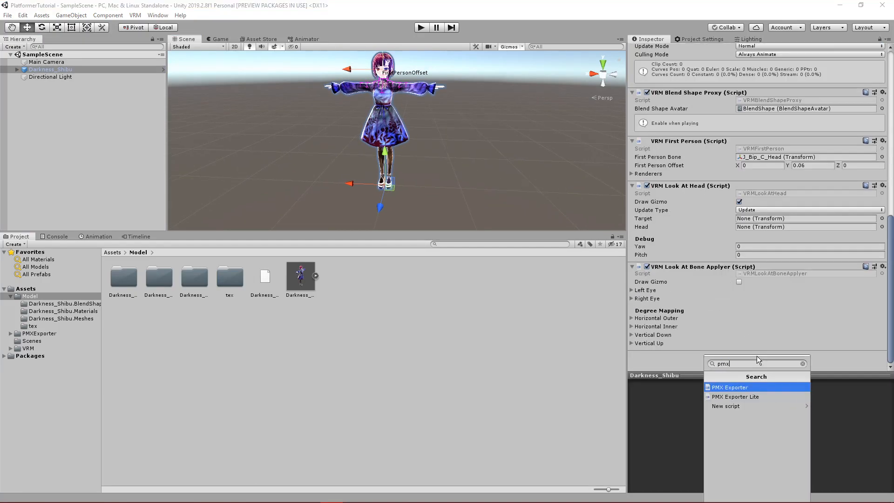
{"action": "key", "text": "Return"}
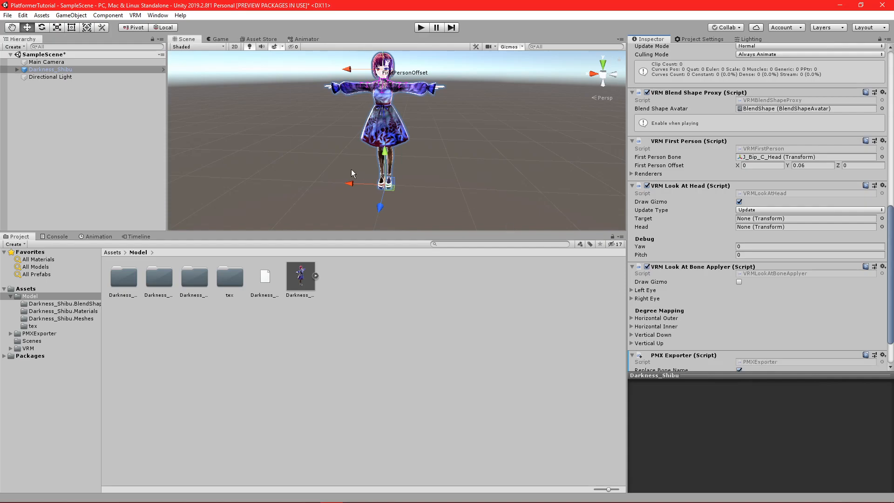
Switch to Blender and import Darkness_Shibu.vrm from the project's Model folder with the CATS model importer
{"action": "key", "text": "alt+Tab"}
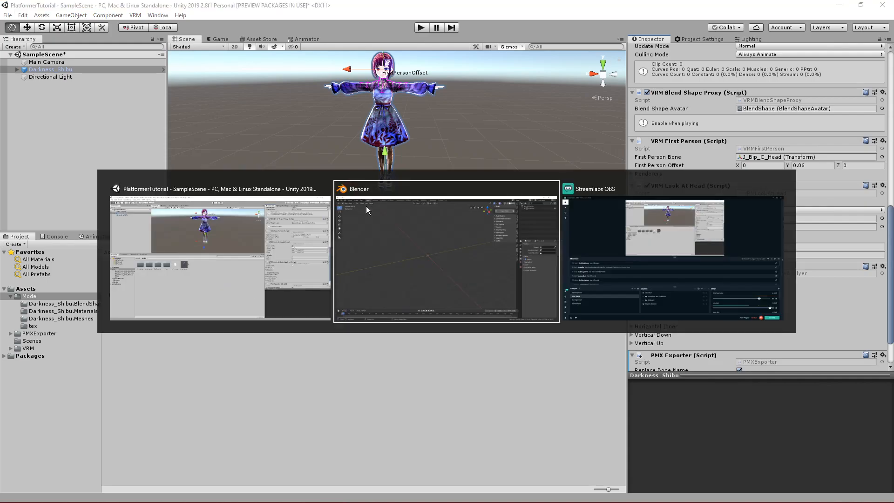
{"action": "left_click", "coordinate": [443, 249]}
{"action": "left_click", "coordinate": [680, 61]}
{"action": "left_click", "coordinate": [163, 110]}
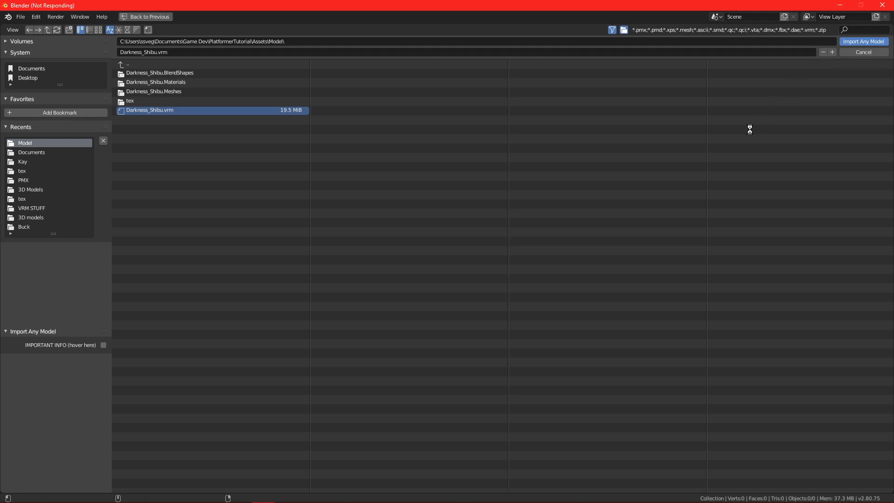
{"action": "key", "text": "alt+Tab"}
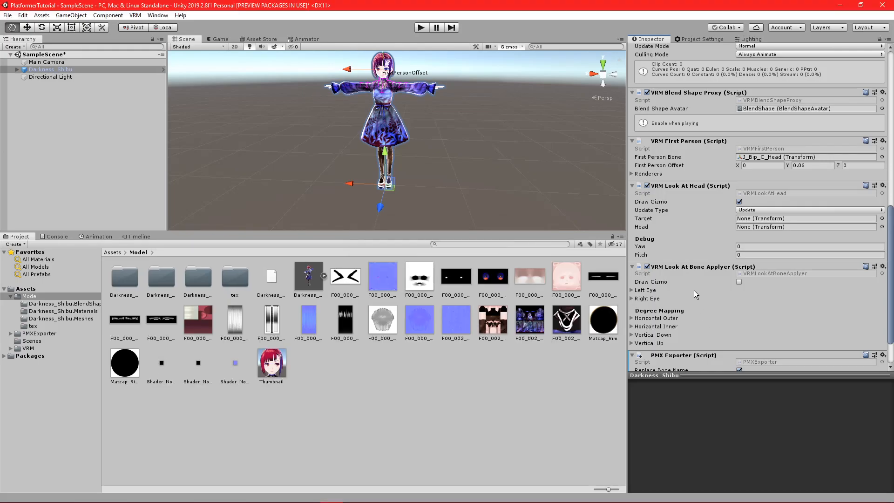
{"action": "scroll", "coordinate": [693, 290], "scroll_direction": "down", "scroll_amount": 2}
{"action": "scroll", "coordinate": [646, 287], "scroll_direction": "up", "scroll_amount": 2}
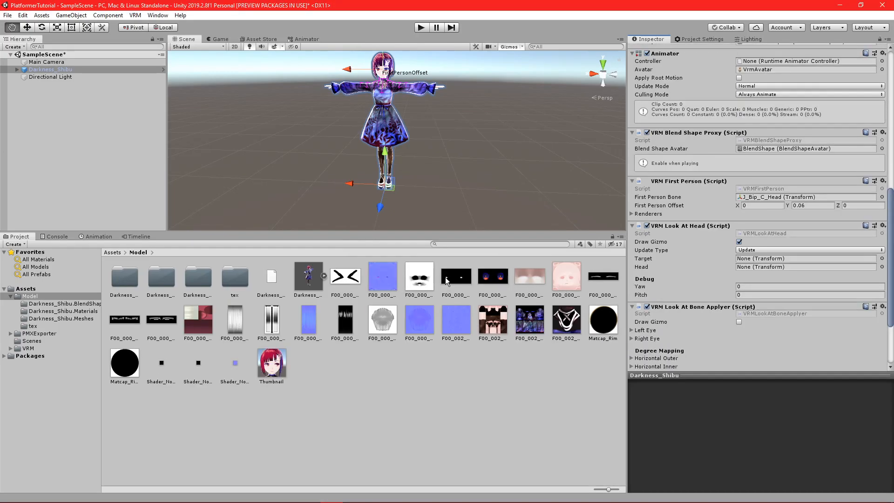
{"action": "key", "text": "alt+Tab"}
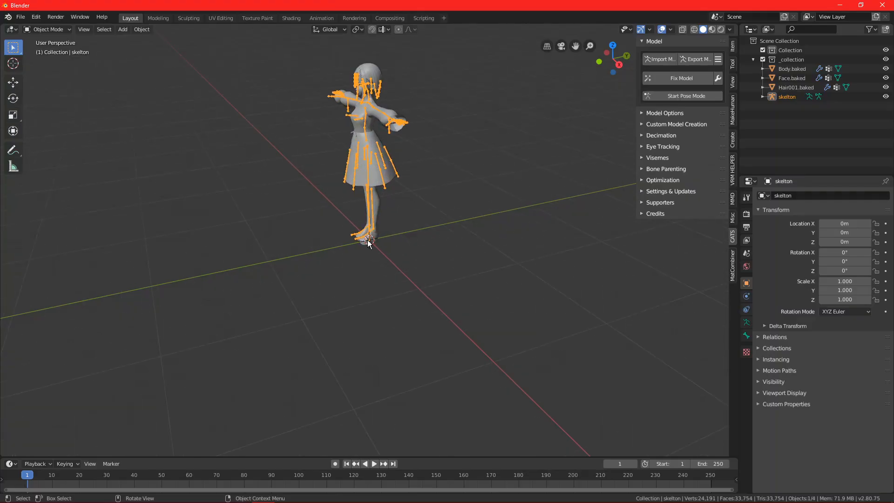
Run the CATS Fix Model operation on the imported avatar and examine the textured model from the front
{"action": "middle_click_drag", "start_coordinate": [368, 243], "coordinate": [591, 114]}
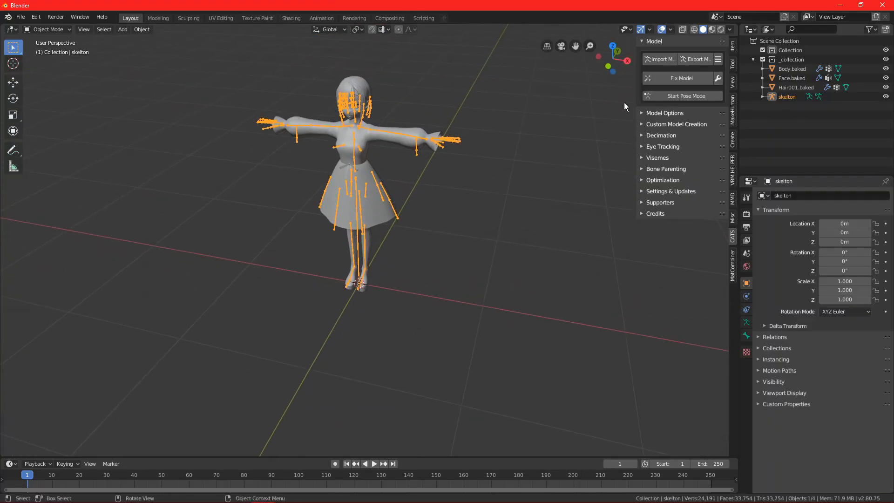
{"action": "left_click", "coordinate": [680, 78]}
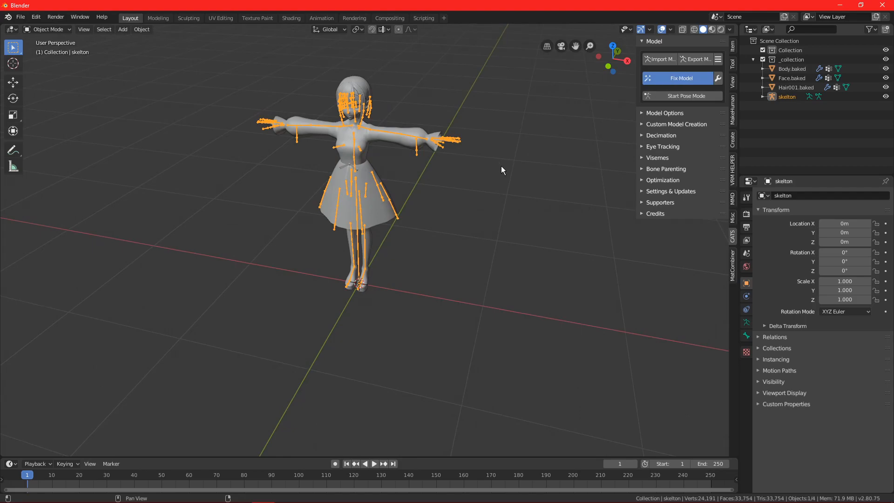
{"action": "middle_click_drag", "start_coordinate": [387, 174], "coordinate": [384, 152]}
{"action": "key", "text": "alt+Tab"}
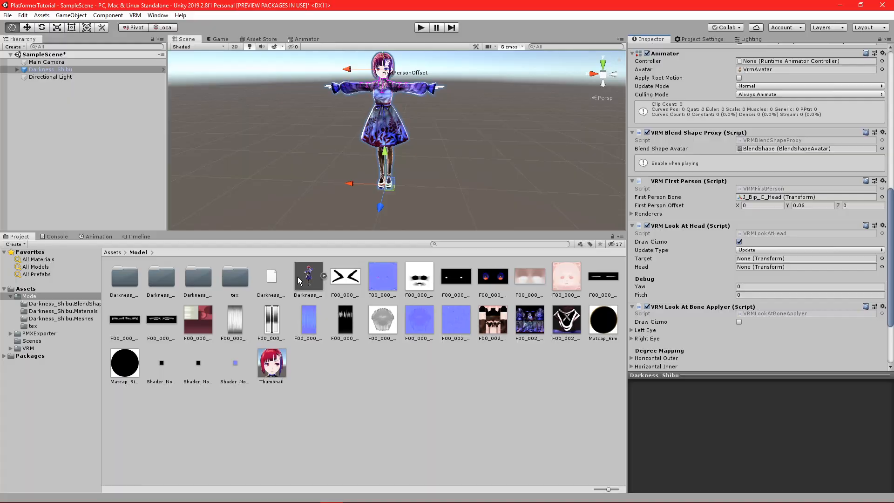
{"action": "key", "text": "alt+Tab"}
{"action": "middle_click_drag", "start_coordinate": [409, 172], "coordinate": [433, 238]}
{"action": "scroll", "coordinate": [404, 164], "scroll_direction": "up", "scroll_amount": 4}
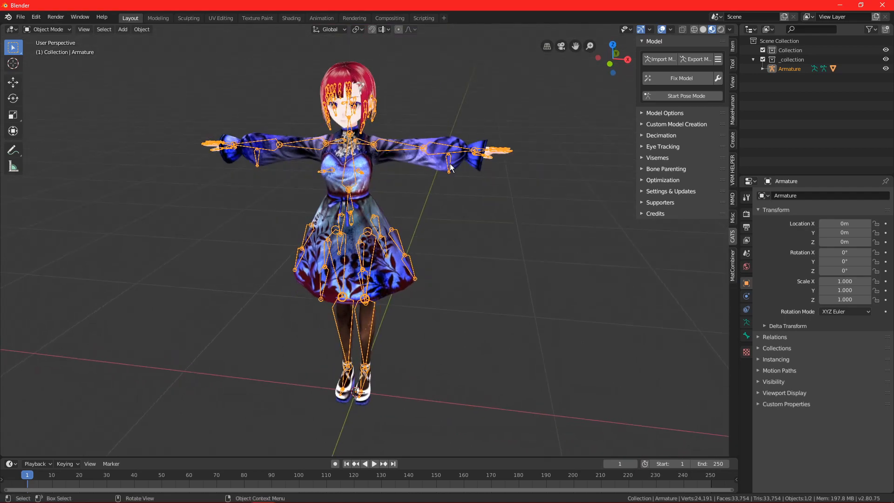
Switch to Unity and remove the PMX Exporter component from the Darkness_Shibu avatar
{"action": "key", "text": "alt+Tab"}
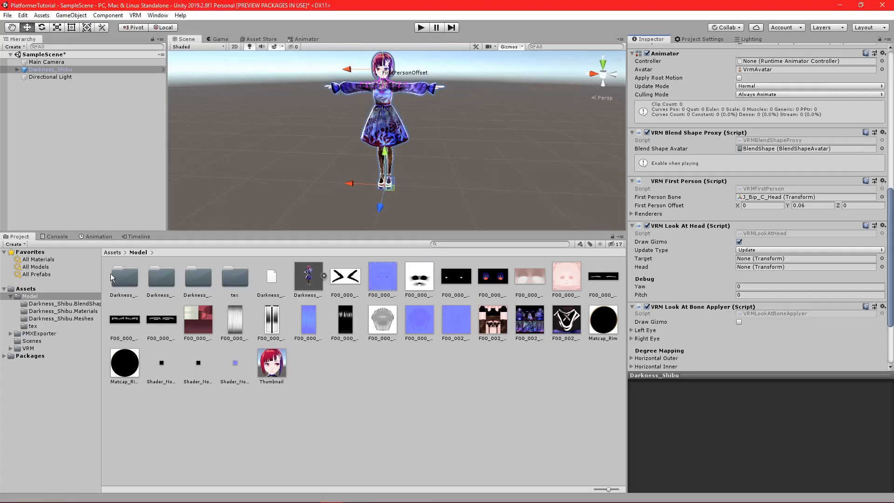
{"action": "left_click", "coordinate": [114, 252]}
{"action": "left_click", "coordinate": [153, 270]}
{"action": "left_click", "coordinate": [61, 69]}
{"action": "scroll", "coordinate": [684, 314], "scroll_direction": "down", "scroll_amount": 10}
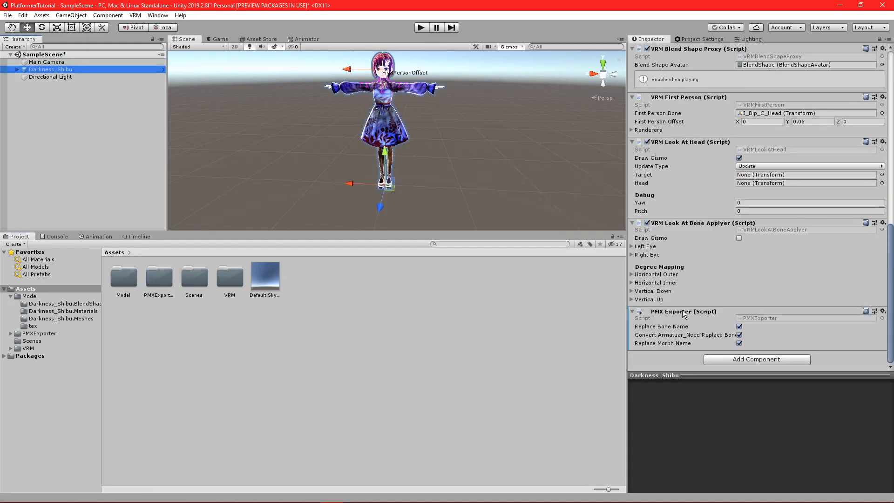
{"action": "right_click", "coordinate": [673, 313]}
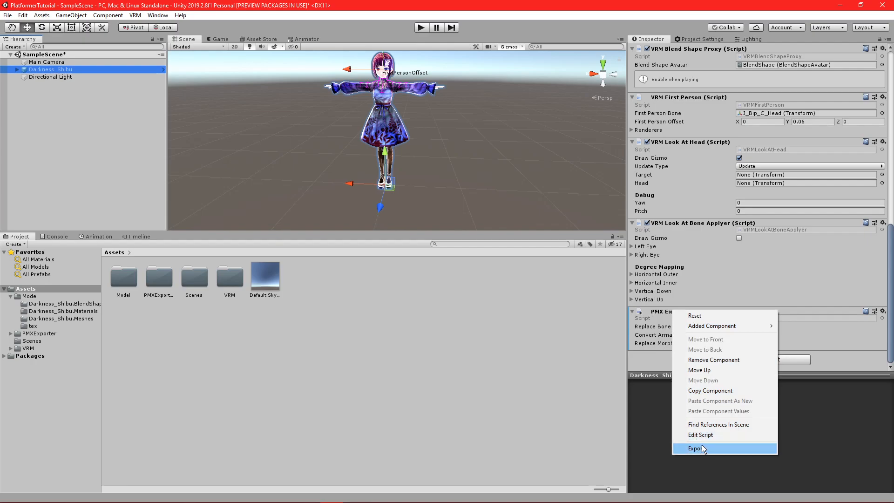
{"action": "left_click", "coordinate": [337, 285]}
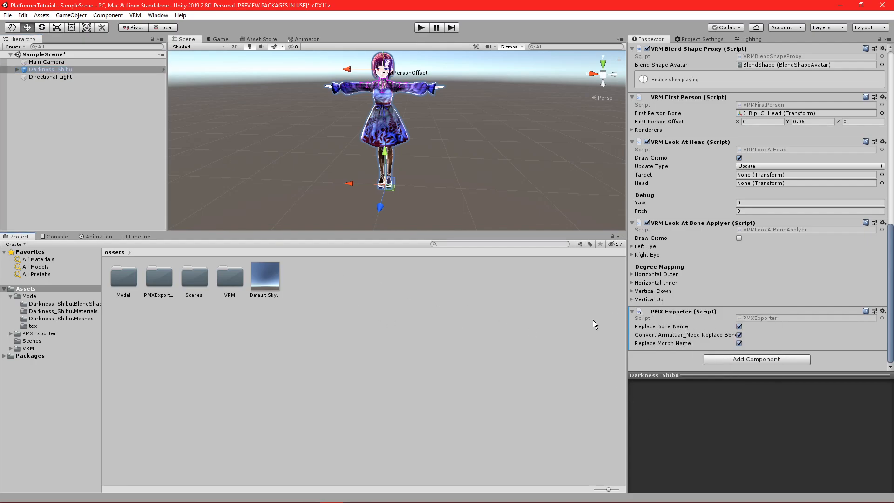
{"action": "right_click", "coordinate": [669, 311]}
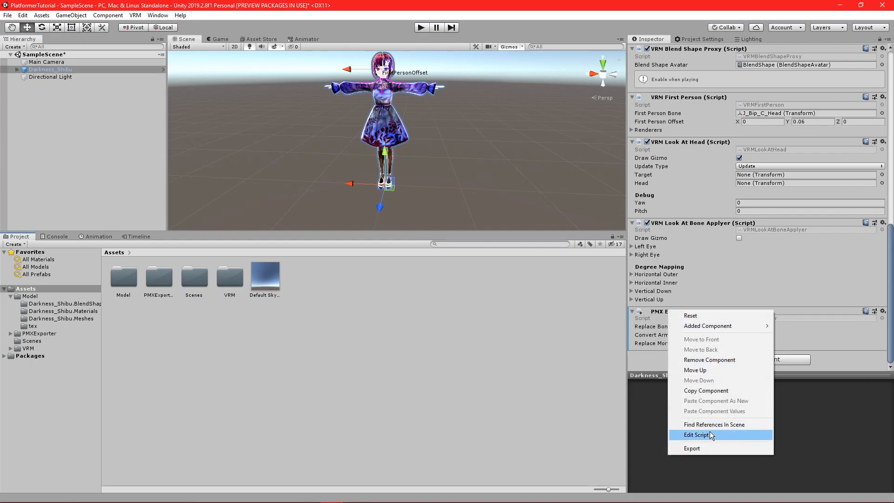
{"action": "left_click", "coordinate": [734, 359]}
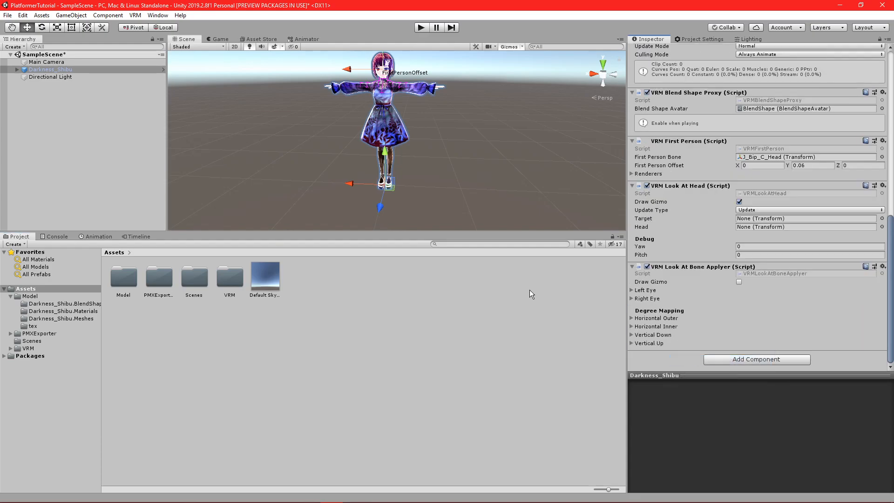
Switch to Blender, examine the CATS Model Options and view the avatar from several angles
{"action": "key", "text": "alt+Tab"}
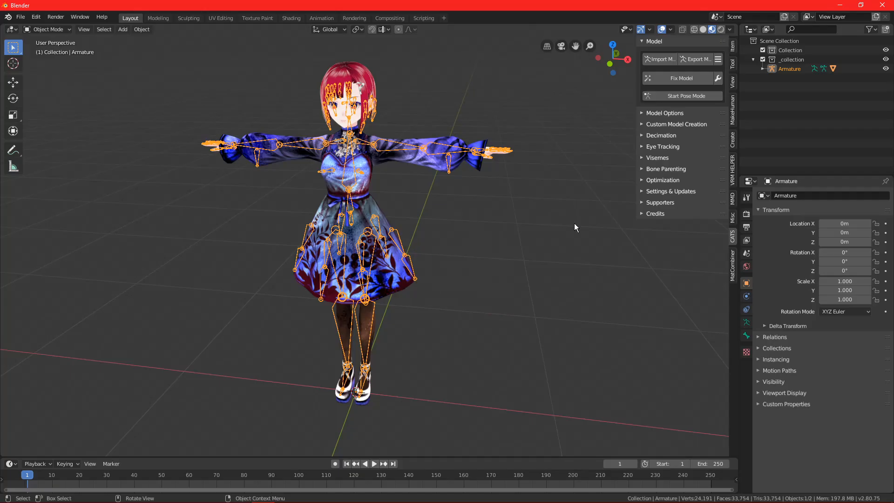
{"action": "left_click", "coordinate": [669, 113]}
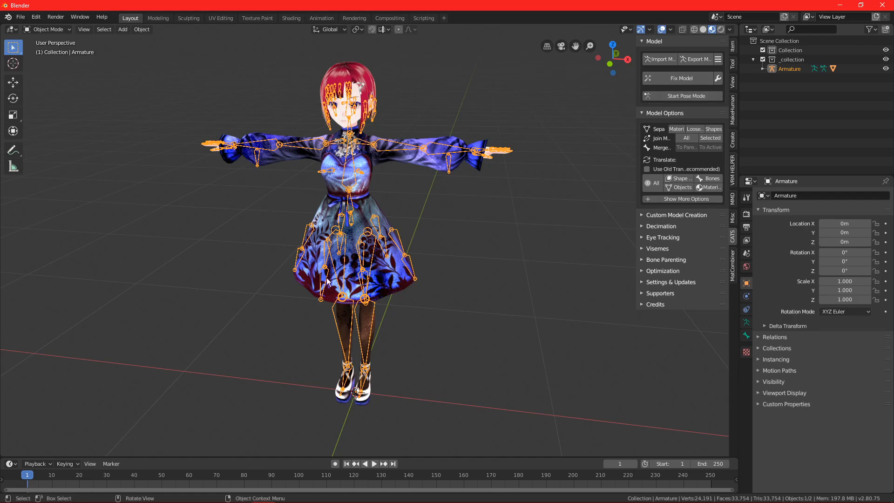
{"action": "middle_click_drag", "start_coordinate": [438, 319], "coordinate": [274, 204]}
{"action": "middle_click_drag", "start_coordinate": [221, 227], "coordinate": [348, 197]}
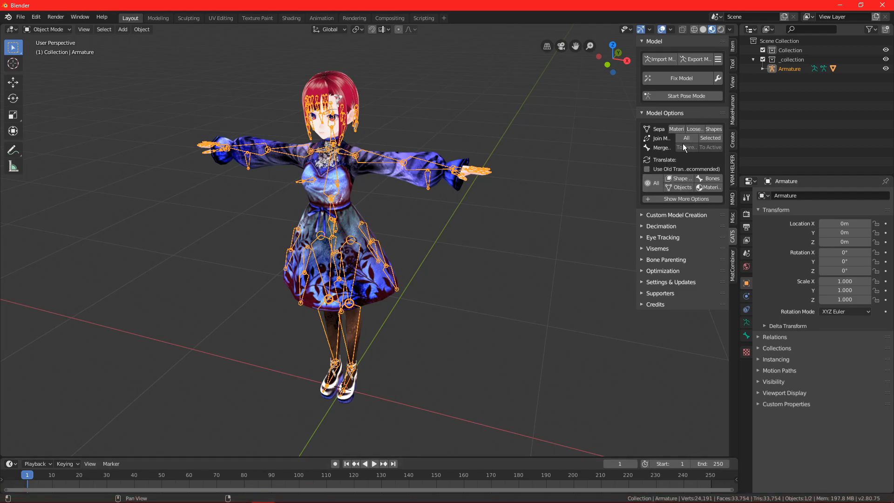
{"action": "left_click", "coordinate": [645, 113]}
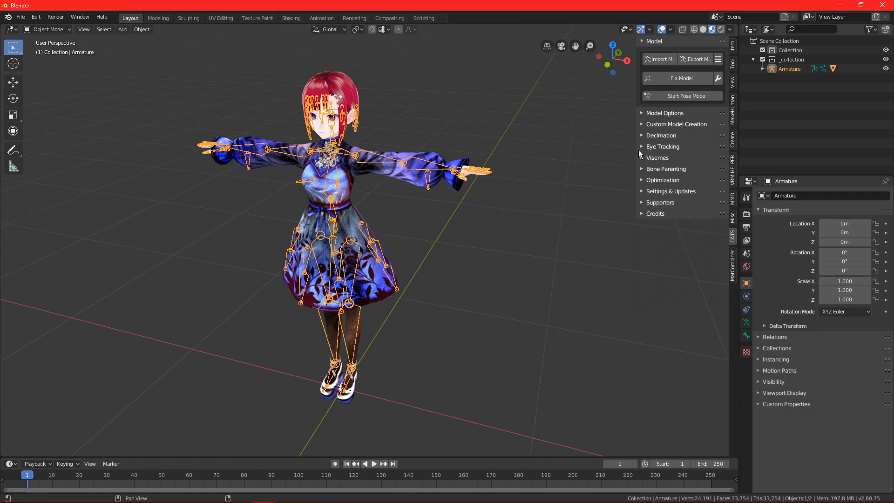
Combine the avatar's materials into one texture atlas with CATS Optimization, saved in the project's Model folder, and inspect the model
{"action": "left_click", "coordinate": [643, 180]}
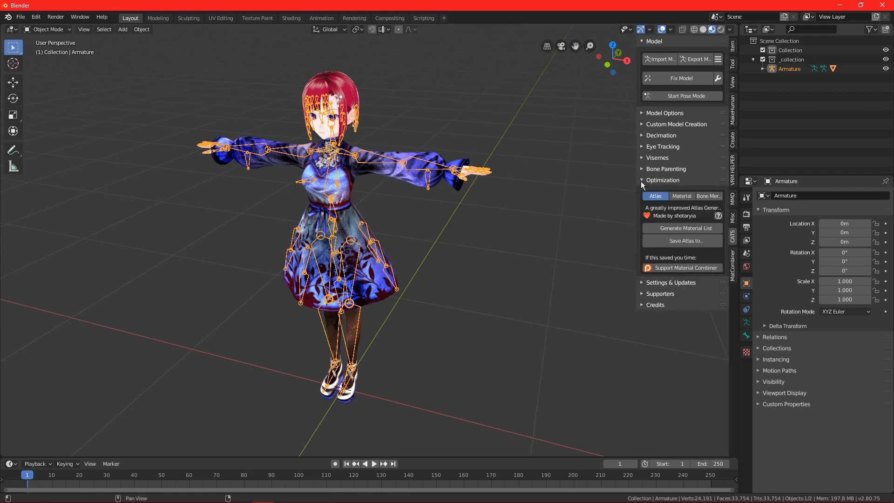
{"action": "left_click", "coordinate": [673, 242]}
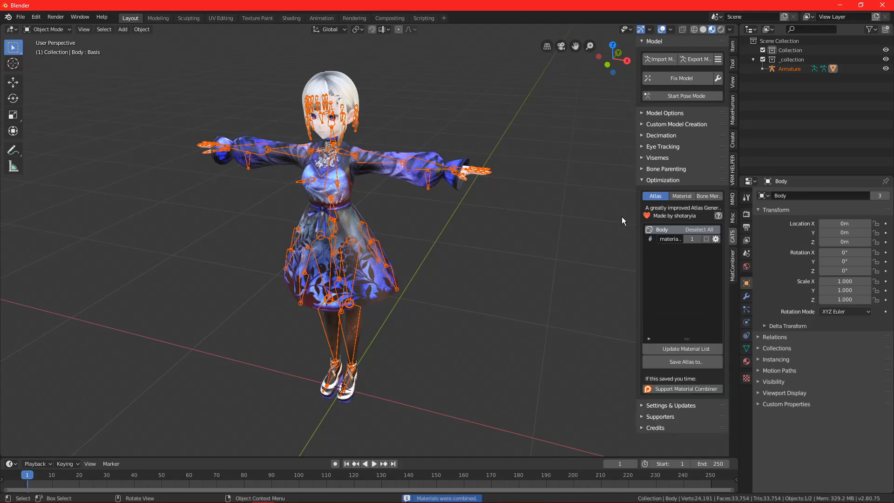
{"action": "middle_click_drag", "start_coordinate": [422, 202], "coordinate": [451, 191]}
{"action": "scroll", "coordinate": [494, 190], "scroll_direction": "up", "scroll_amount": 3}
{"action": "scroll", "coordinate": [457, 198], "scroll_direction": "down", "scroll_amount": 5}
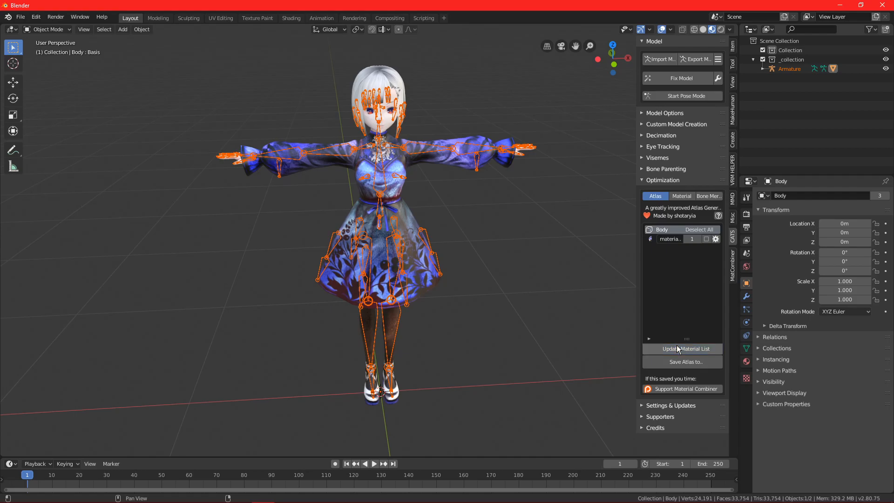
Try to save the atlas again, including the combined material of the Body mesh in the selection
{"action": "left_click", "coordinate": [680, 362]}
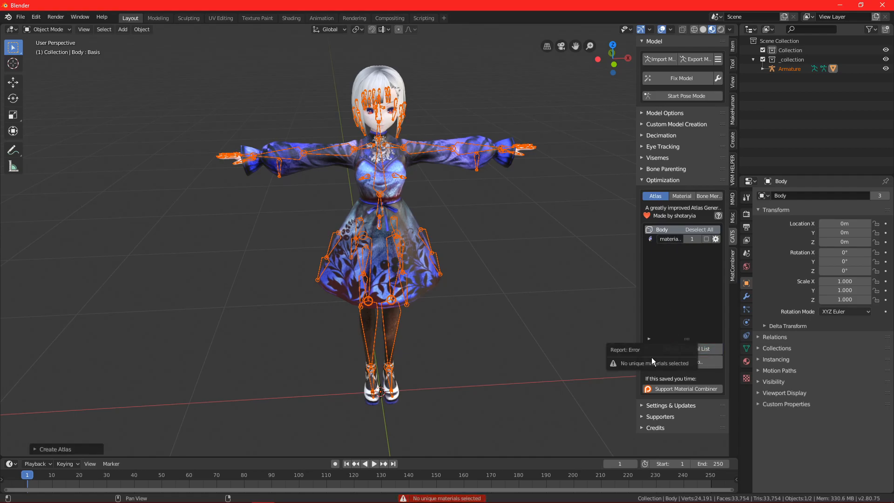
{"action": "left_click", "coordinate": [662, 236]}
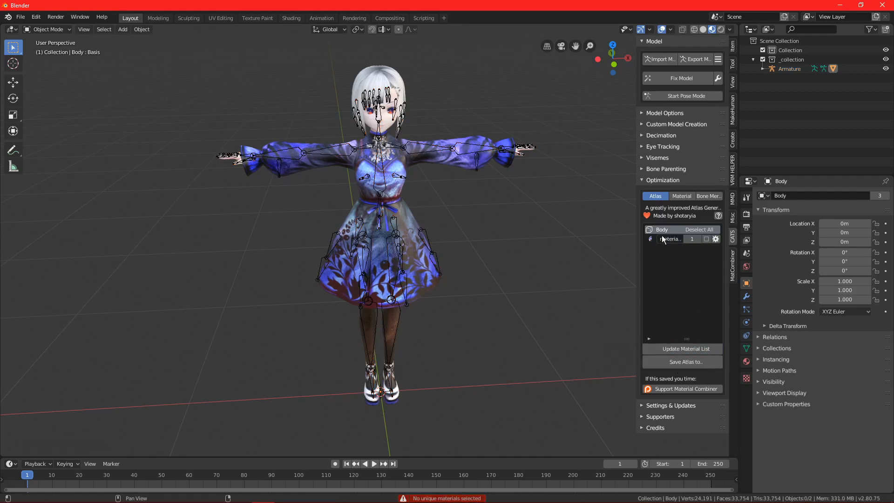
{"action": "left_click", "coordinate": [707, 240]}
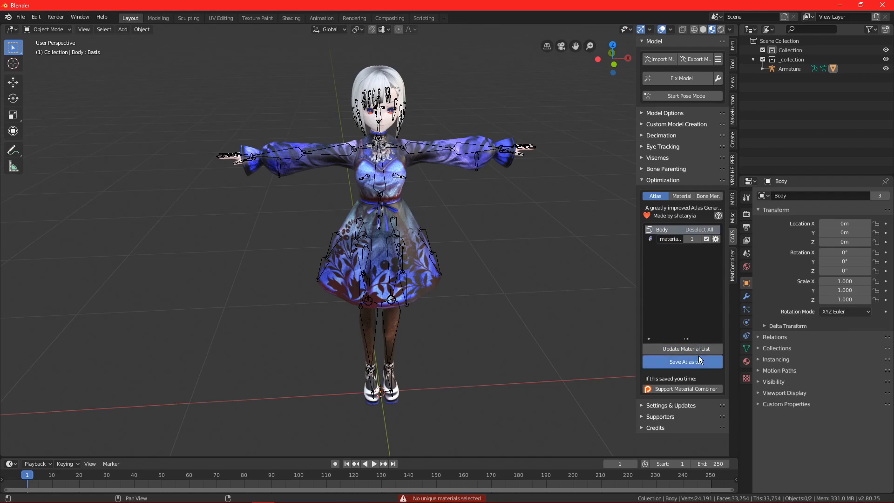
{"action": "left_click", "coordinate": [699, 361]}
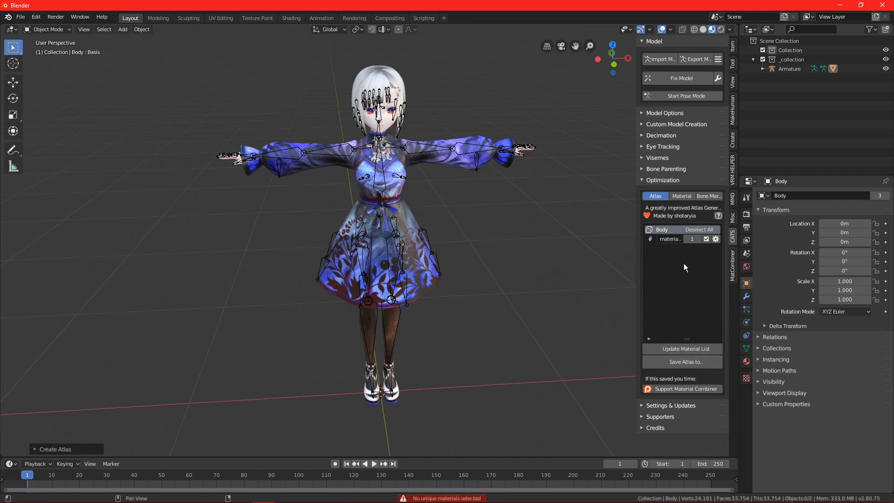
Look through the Atlas, Material and Bone Merging pages of the CATS Optimization tools
{"action": "left_click", "coordinate": [674, 198]}
{"action": "middle_click_drag", "start_coordinate": [630, 209], "coordinate": [470, 139]}
{"action": "left_click", "coordinate": [659, 197]}
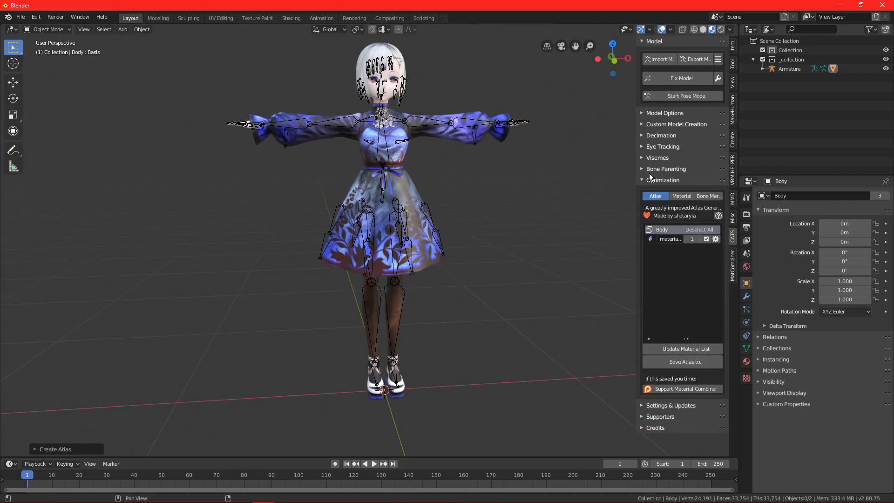
{"action": "left_click", "coordinate": [700, 197]}
{"action": "left_click", "coordinate": [684, 196]}
{"action": "left_click", "coordinate": [659, 196]}
Export the avatar with CATS as an FBX file named model into the PlatformerTutorial project's Model folder
{"action": "left_click", "coordinate": [693, 60]}
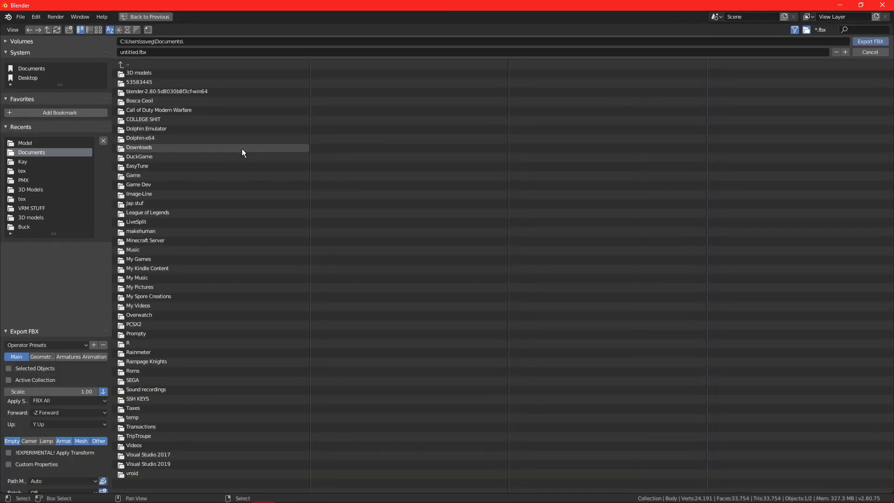
{"action": "left_click", "coordinate": [40, 142]}
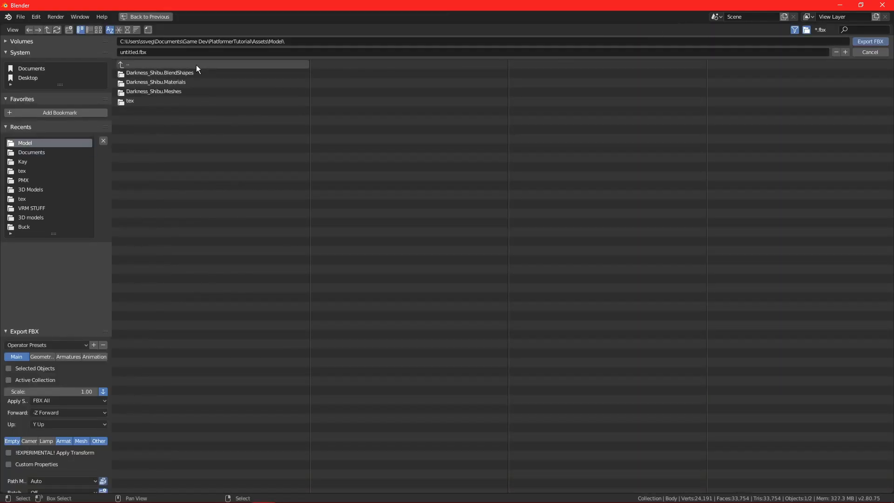
{"action": "left_click", "coordinate": [213, 52]}
{"action": "type", "text": "model"}
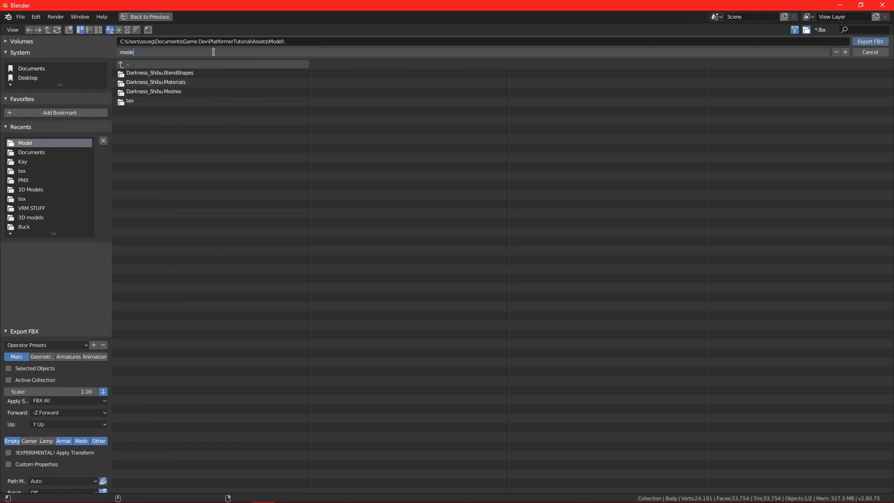
{"action": "key", "text": "Return"}
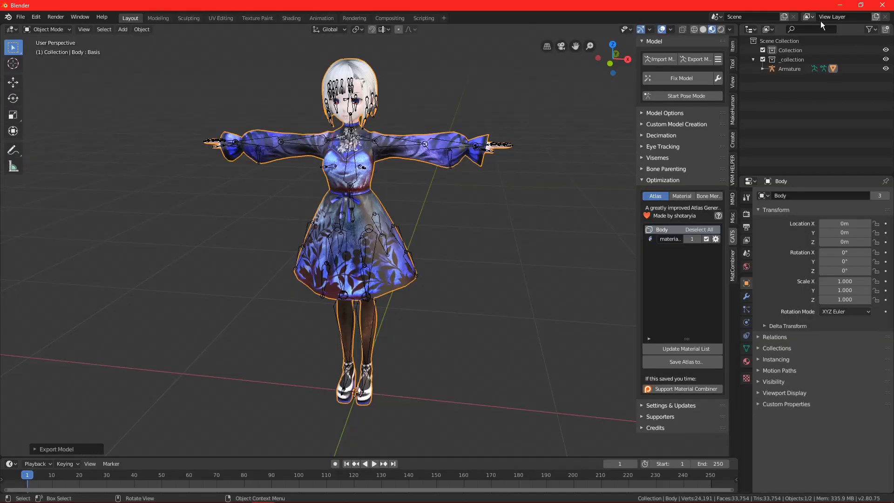
Switch to Unity, add the exported model from the Model folder to the scene and move it along X to -1.451
{"action": "key", "text": "alt+Tab"}
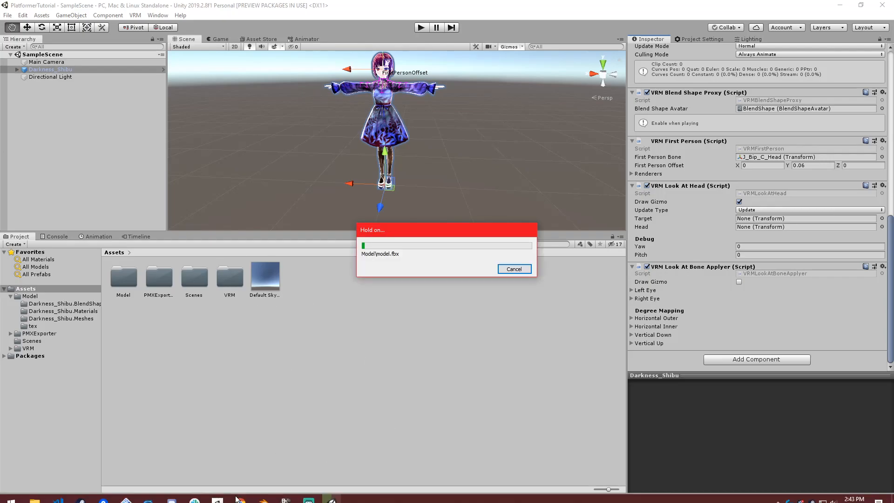
{"action": "double_click", "coordinate": [121, 281]}
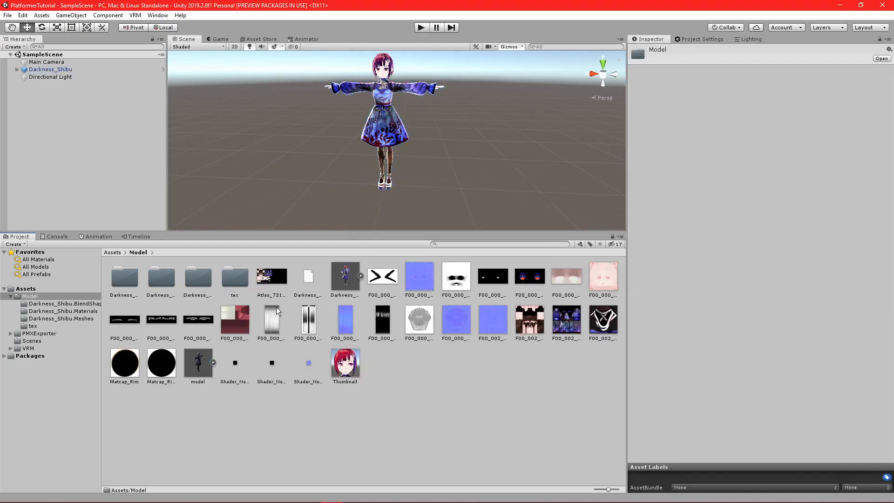
{"action": "left_click_drag", "start_coordinate": [186, 357], "coordinate": [86, 138]}
{"action": "left_click_drag", "start_coordinate": [348, 183], "coordinate": [453, 190]}
{"action": "middle_click_drag", "start_coordinate": [389, 122], "coordinate": [349, 138]}
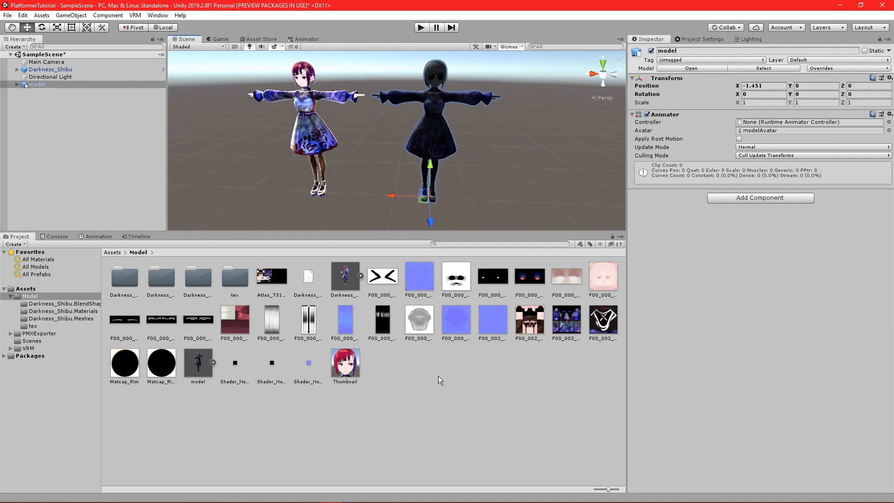
Set the model asset's rig animation type to Humanoid and apply the import settings
{"action": "left_click", "coordinate": [199, 369]}
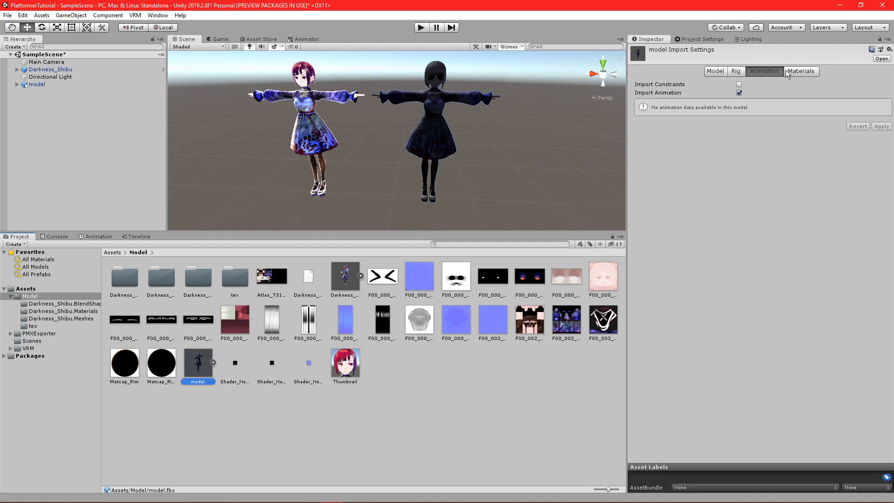
{"action": "left_click", "coordinate": [740, 71]}
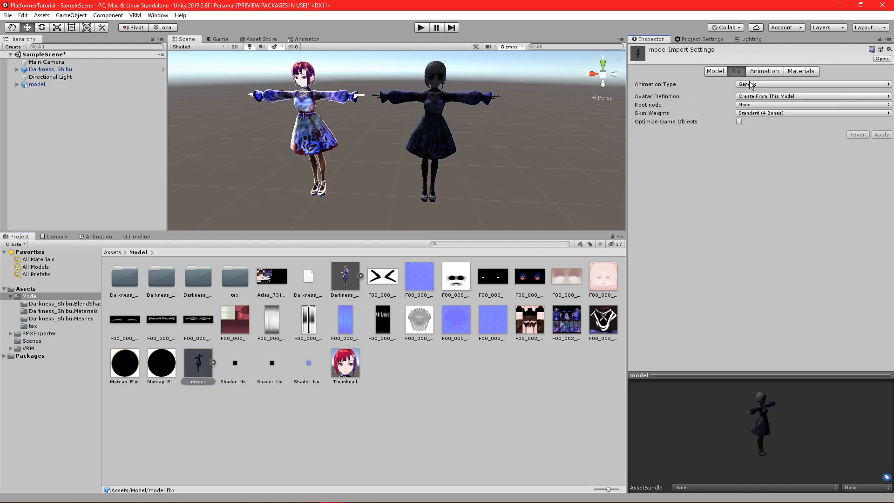
{"action": "left_click", "coordinate": [747, 86]}
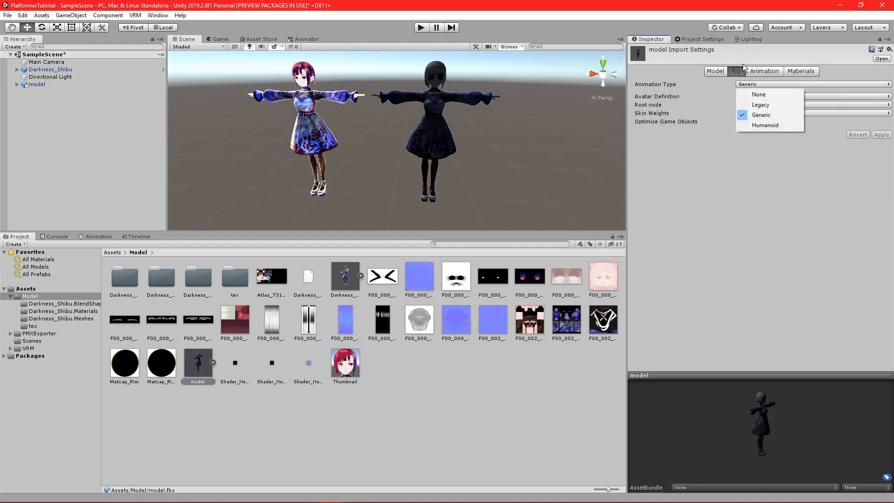
{"action": "left_click", "coordinate": [757, 126]}
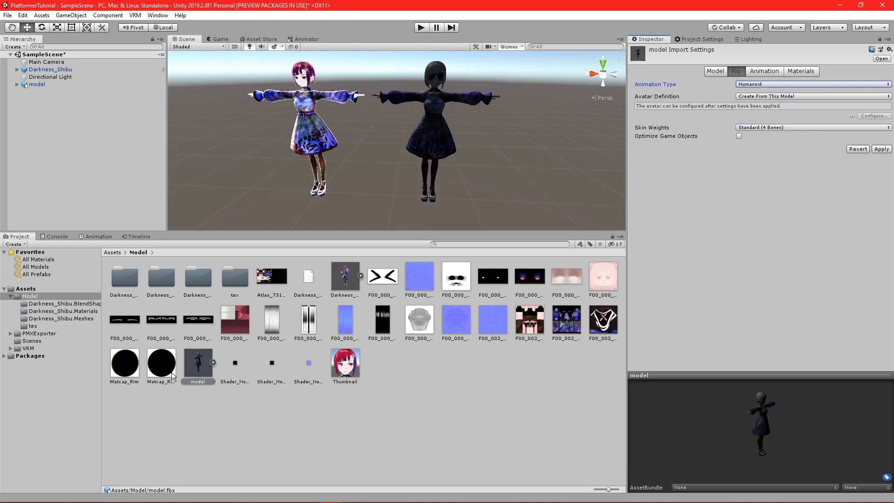
{"action": "left_click", "coordinate": [878, 149]}
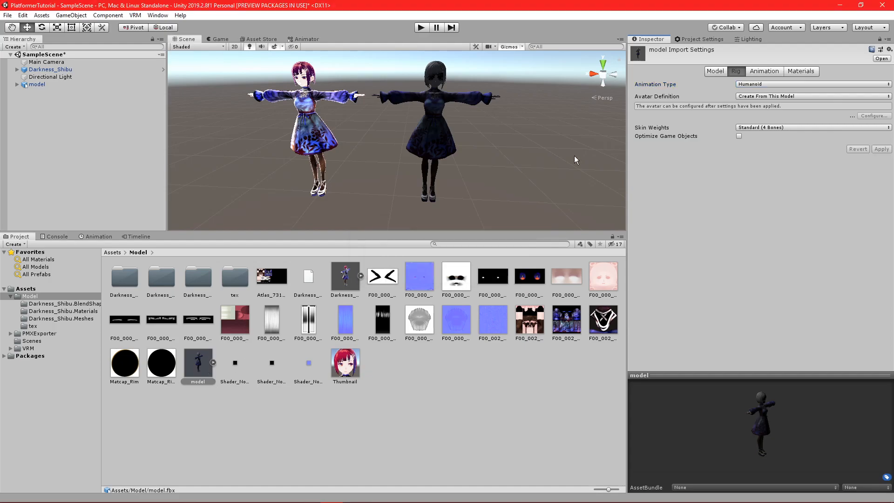
Extract the model asset's embedded materials into the project's Model folder
{"action": "left_click", "coordinate": [786, 72]}
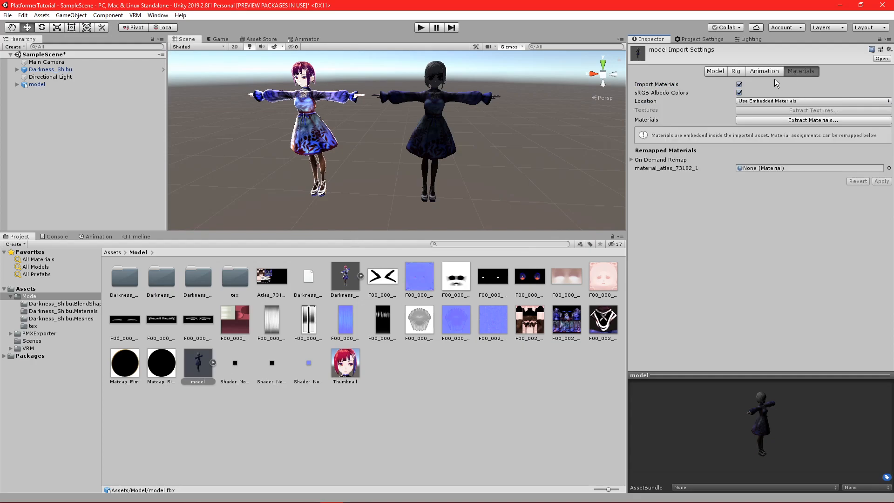
{"action": "left_click", "coordinate": [798, 120]}
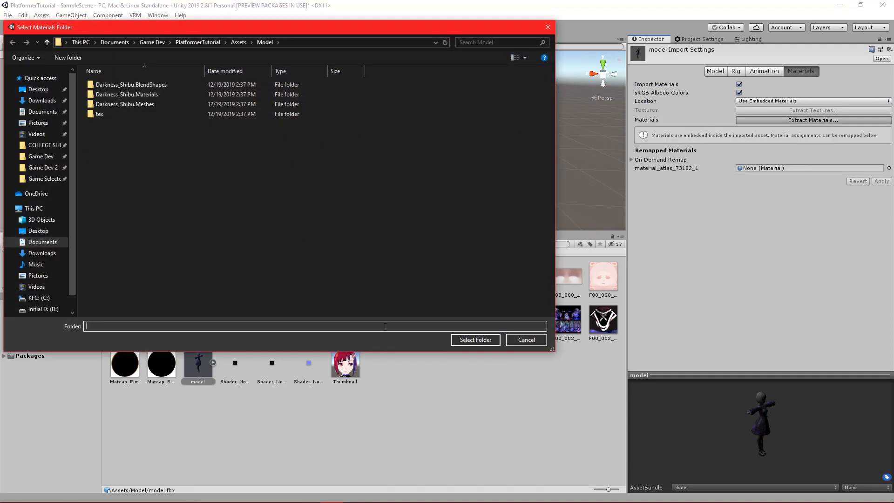
{"action": "left_click", "coordinate": [466, 340]}
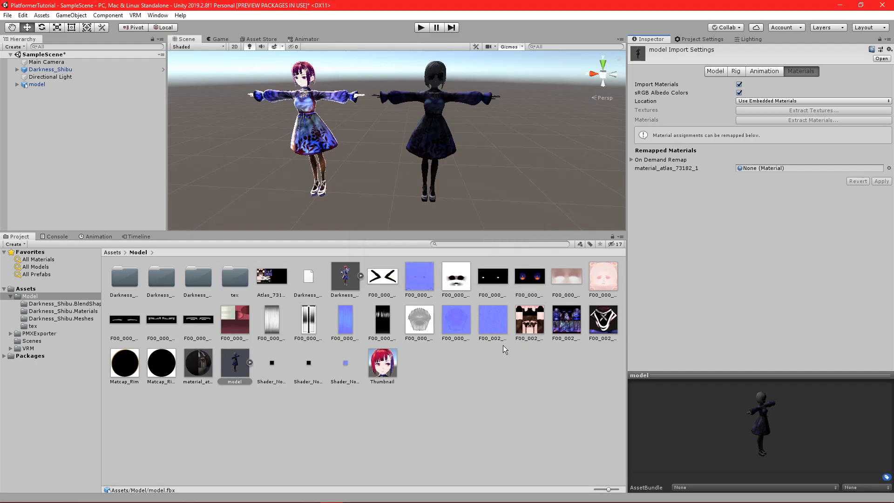
Change the extracted atlas material's shader from Standard to VRM/MToon
{"action": "left_click", "coordinate": [212, 361]}
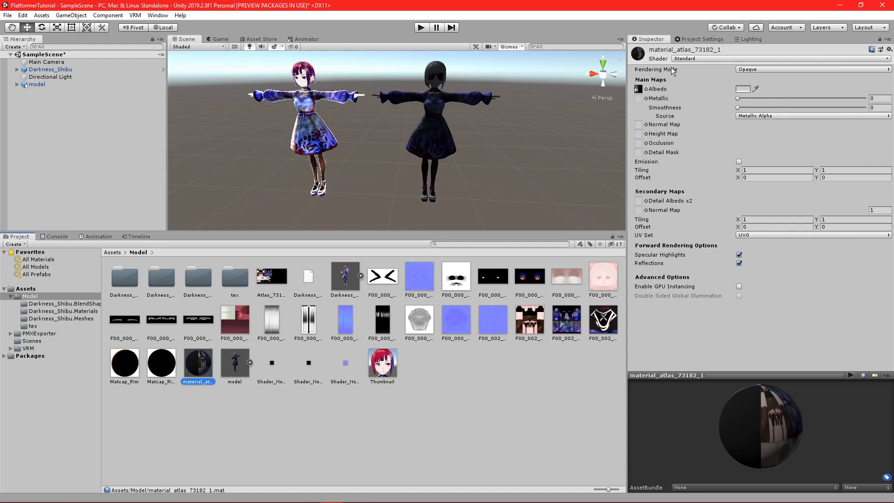
{"action": "left_click", "coordinate": [686, 59]}
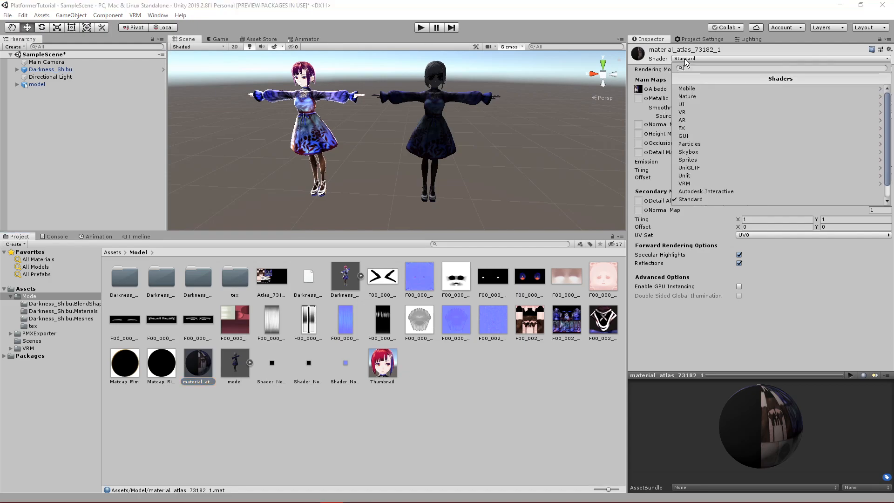
{"action": "left_click", "coordinate": [691, 184]}
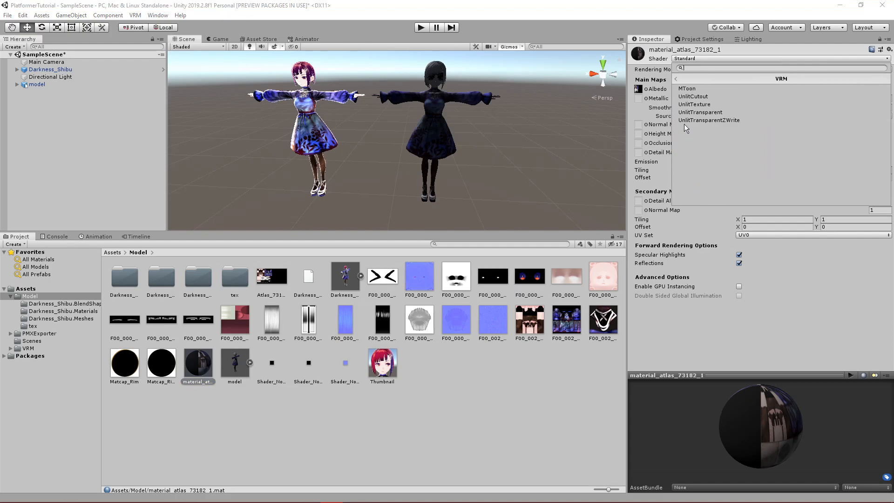
{"action": "left_click", "coordinate": [691, 90]}
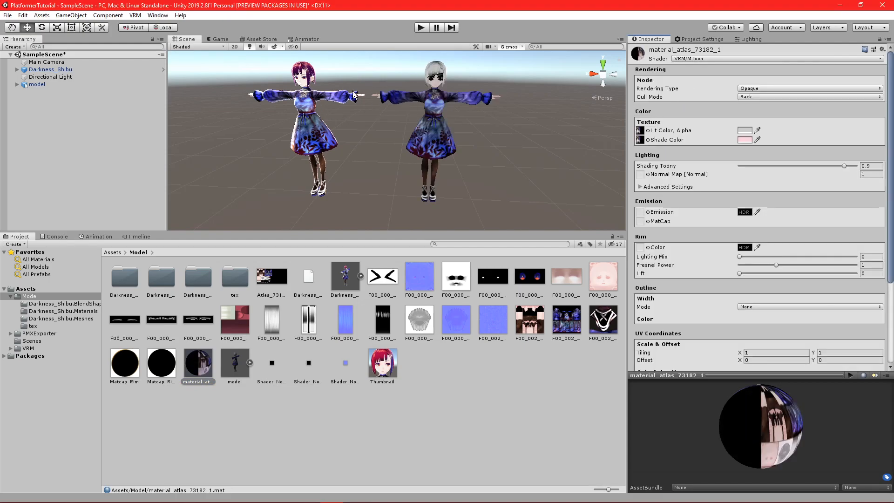
Set the atlas material's rendering type to Cutout and inspect the avatar's face up close
{"action": "scroll", "coordinate": [447, 97], "scroll_direction": "up", "scroll_amount": 2}
{"action": "left_click", "coordinate": [754, 88]}
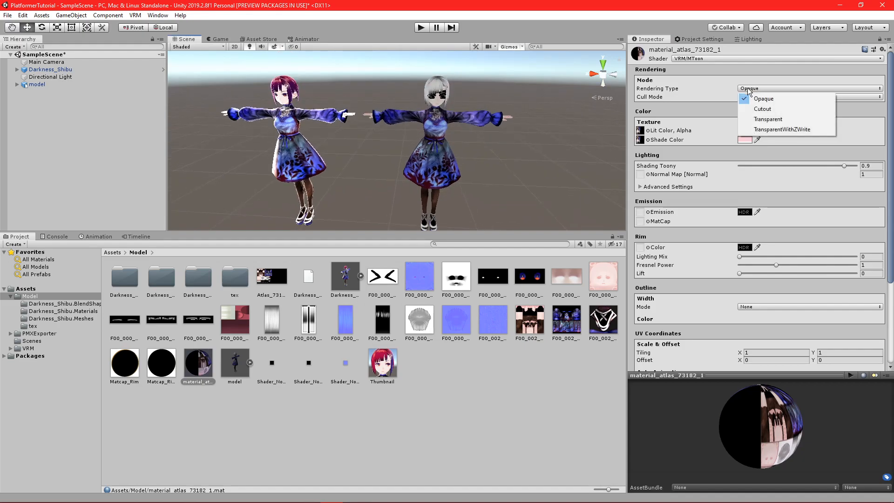
{"action": "left_click", "coordinate": [762, 109]}
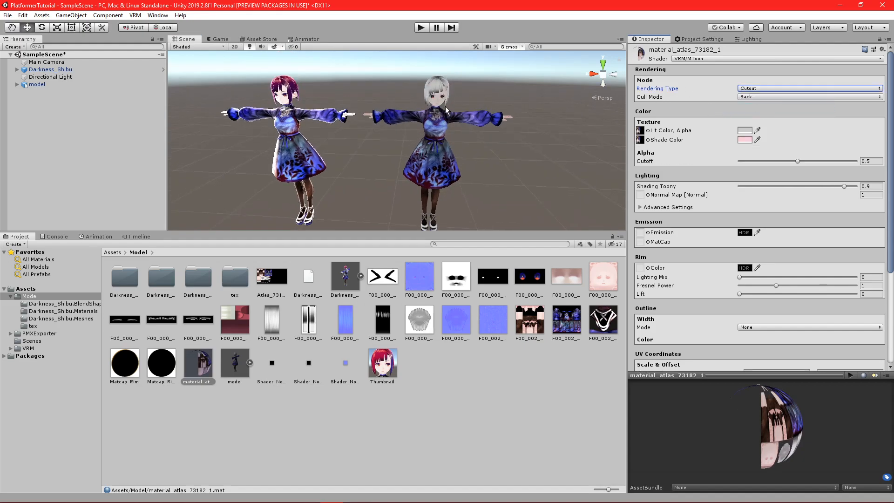
{"action": "middle_click_drag", "start_coordinate": [423, 116], "coordinate": [447, 111]}
{"action": "scroll", "coordinate": [452, 102], "scroll_direction": "up", "scroll_amount": 3}
{"action": "scroll", "coordinate": [447, 111], "scroll_direction": "down", "scroll_amount": 3}
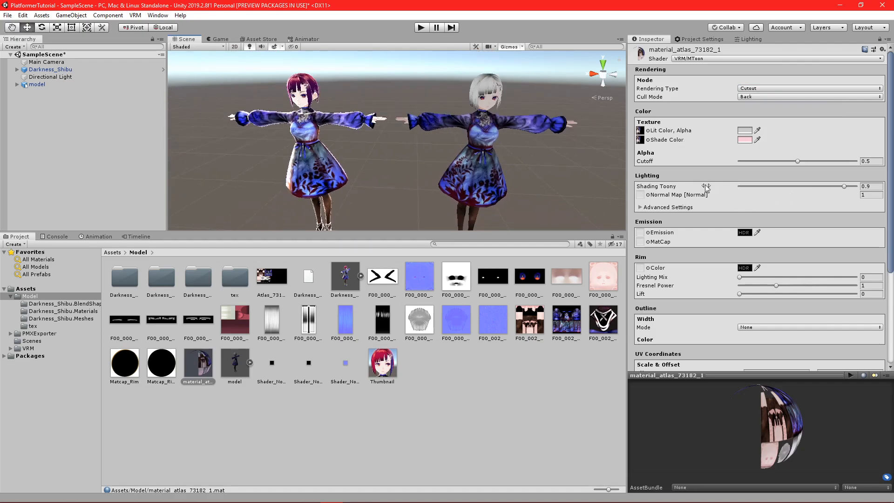
Set the atlas material's rim color to a light grey
{"action": "scroll", "coordinate": [719, 215], "scroll_direction": "down", "scroll_amount": 3}
{"action": "left_click", "coordinate": [745, 184]}
{"action": "left_click_drag", "start_coordinate": [823, 289], "coordinate": [810, 277]}
{"action": "left_click", "coordinate": [885, 207]}
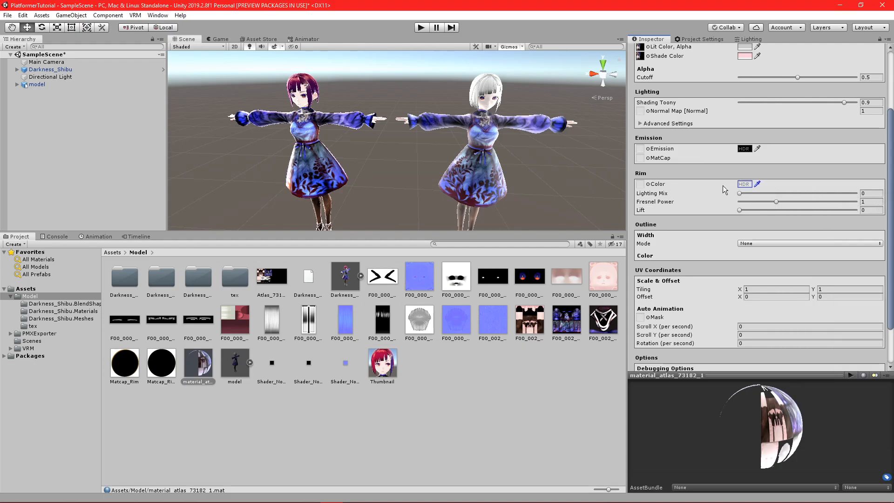
Try a dark grey emission color on the atlas material and return it to black
{"action": "left_click", "coordinate": [745, 148]}
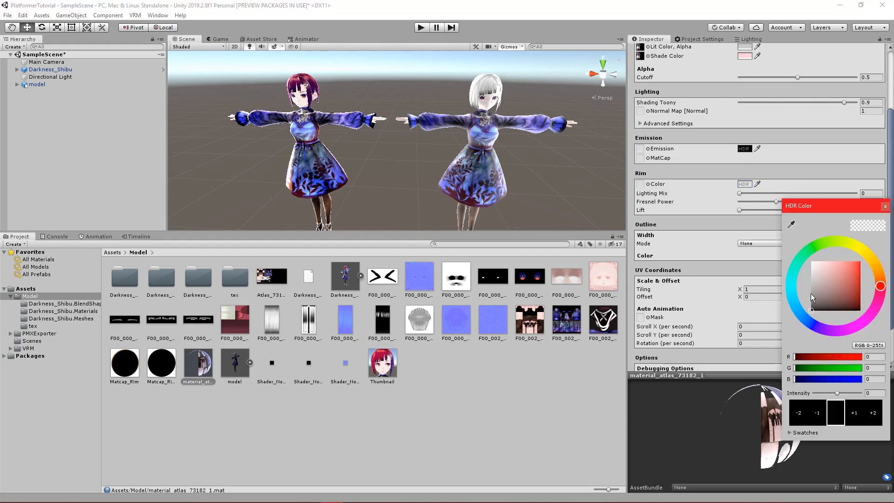
{"action": "left_click_drag", "start_coordinate": [812, 288], "coordinate": [813, 308]}
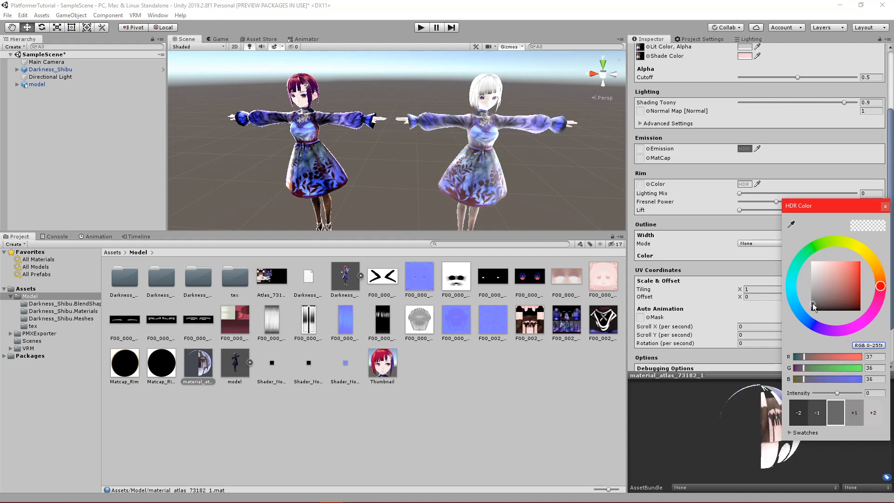
{"action": "left_click", "coordinate": [884, 207]}
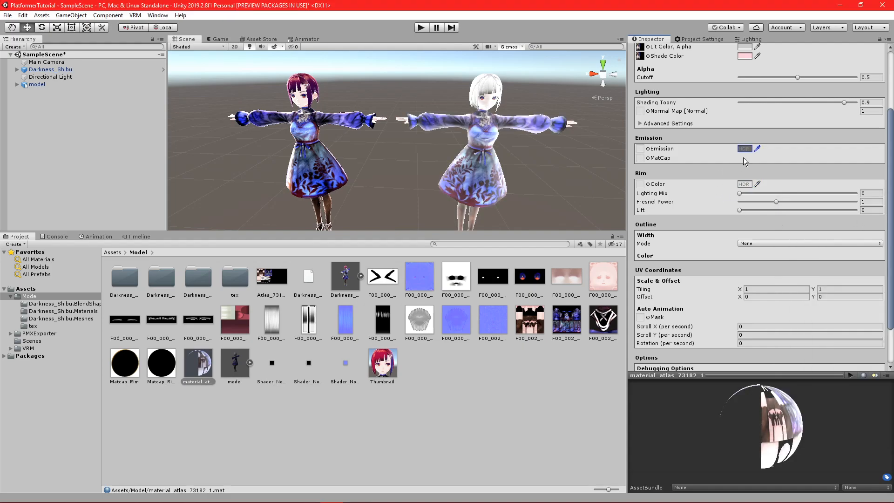
{"action": "left_click", "coordinate": [744, 149]}
{"action": "left_click", "coordinate": [817, 304]}
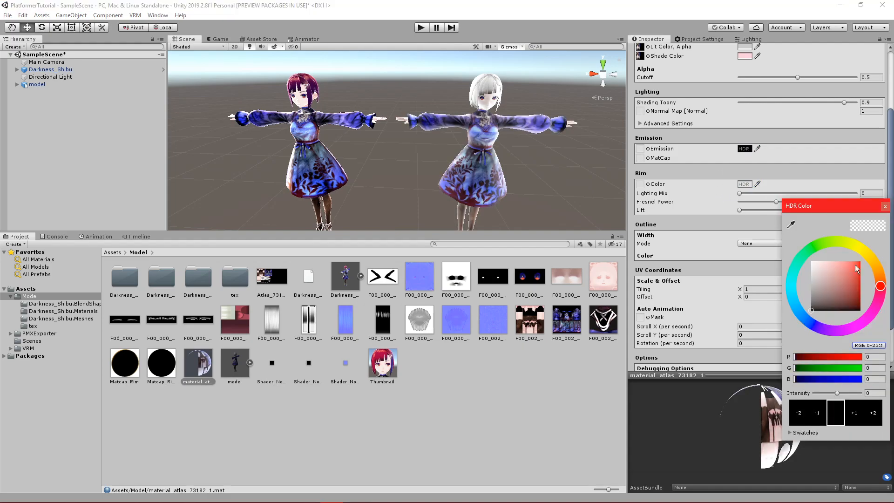
{"action": "left_click", "coordinate": [885, 206]}
Set the rim's Fresnel Power to 1.5 and Lift to 0.184, and the outline width mode to WorldCoordinates
{"action": "mouse_move", "coordinate": [778, 200]}
{"action": "left_mouse_down"}
{"action": "mouse_move", "coordinate": [814, 198]}
{"action": "mouse_move", "coordinate": [778, 198]}
{"action": "mouse_move", "coordinate": [775, 210]}
{"action": "mouse_move", "coordinate": [761, 210]}
{"action": "left_mouse_up"}
{"action": "scroll", "coordinate": [726, 249], "scroll_direction": "down", "scroll_amount": 3}
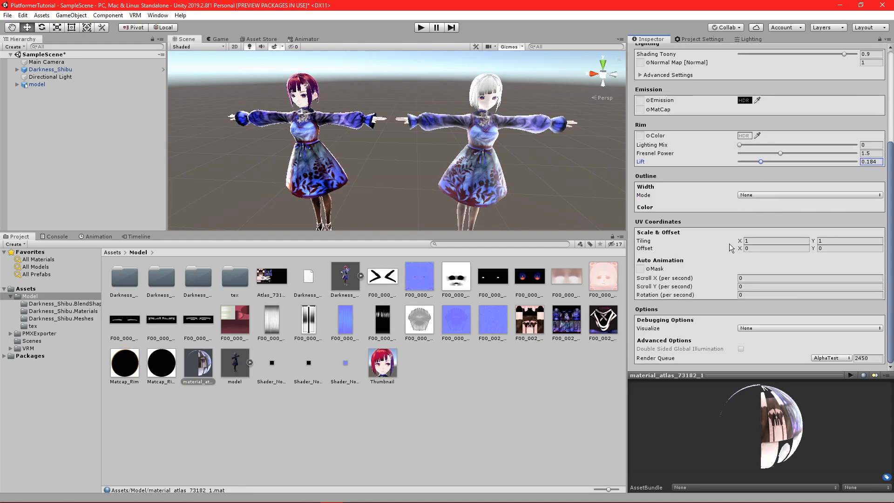
{"action": "left_click", "coordinate": [750, 195]}
{"action": "left_click", "coordinate": [773, 216]}
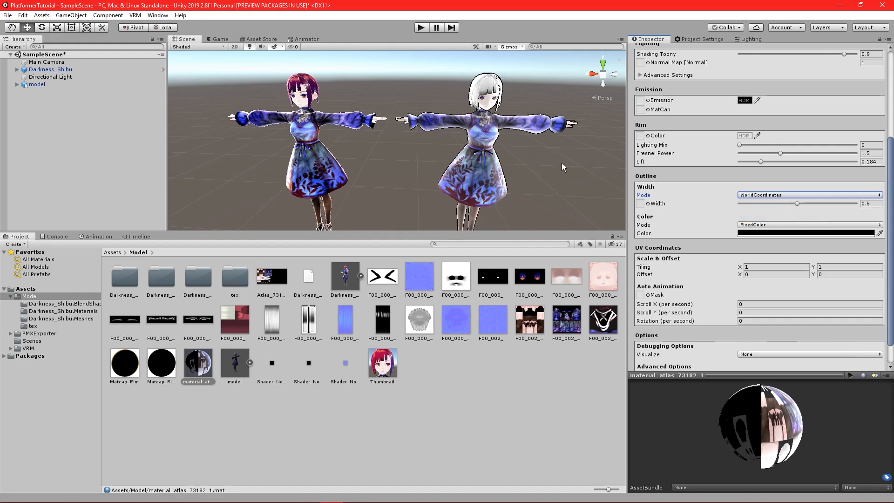
Try different shades for the material's outline color and return it to black
{"action": "left_click", "coordinate": [752, 232]}
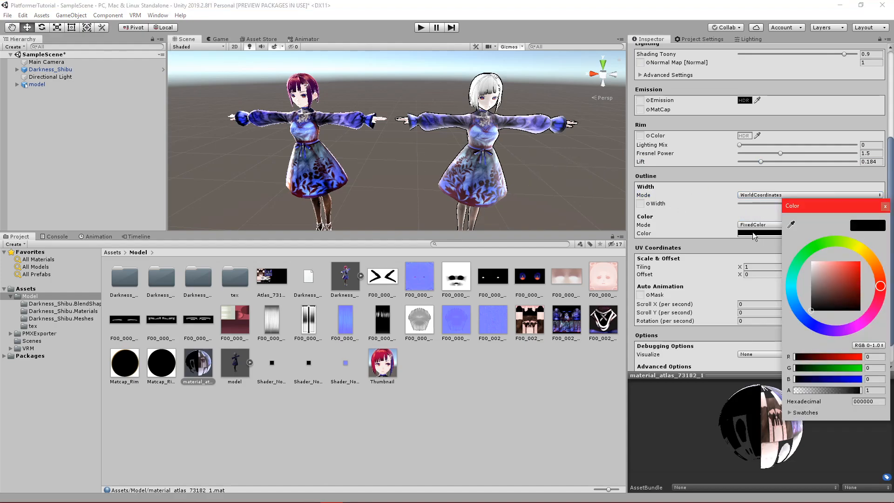
{"action": "left_click_drag", "start_coordinate": [819, 275], "coordinate": [810, 318]}
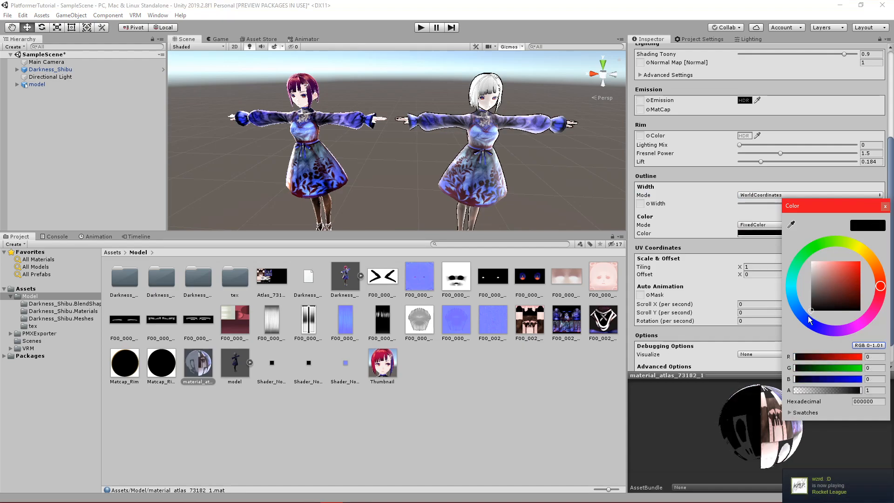
{"action": "left_click", "coordinate": [885, 207]}
Try a Scroll X auto animation of 0.35 per second on the material and reset it to 0
{"action": "scroll", "coordinate": [777, 205], "scroll_direction": "down", "scroll_amount": 2}
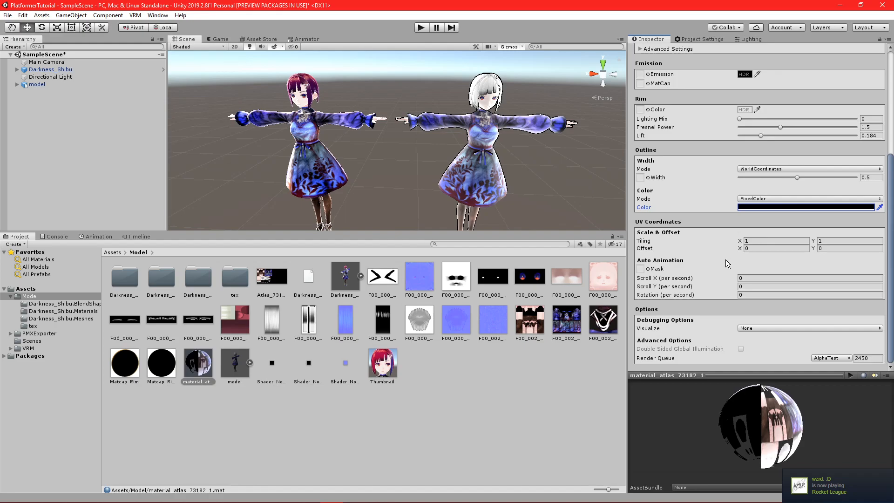
{"action": "left_click", "coordinate": [742, 278]}
{"action": "type", "text": "0.35"}
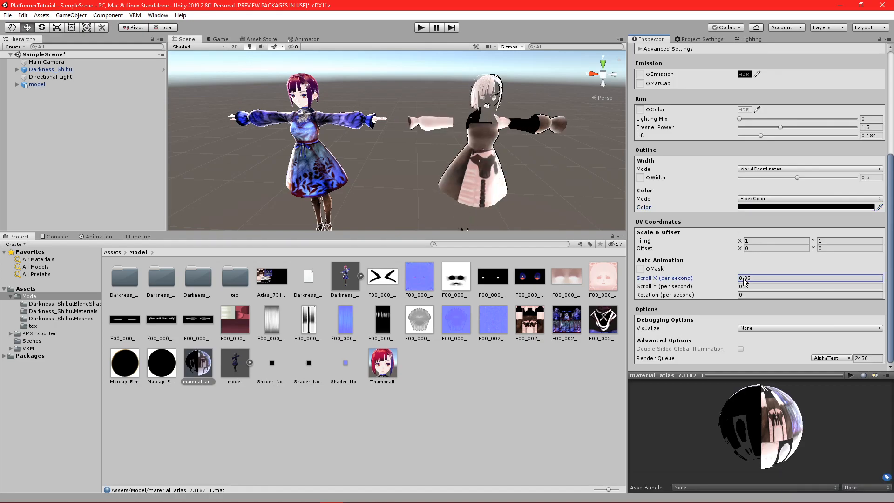
{"action": "key", "text": "Return"}
{"action": "key", "text": "BackSpace"}
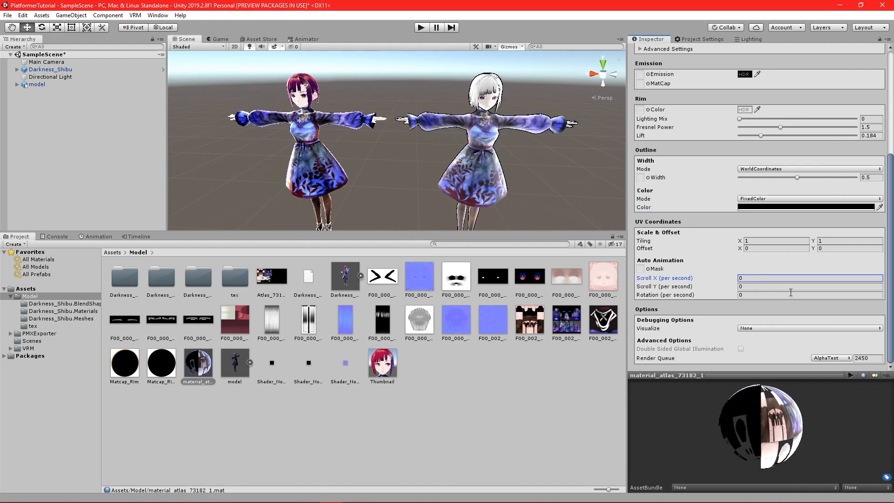
Save the scene and reframe both avatars for comparison
{"action": "key", "text": "ctrl+s"}
{"action": "scroll", "coordinate": [443, 143], "scroll_direction": "down", "scroll_amount": 4}
{"action": "scroll", "coordinate": [418, 162], "scroll_direction": "up", "scroll_amount": 2}
{"action": "middle_click_drag", "start_coordinate": [418, 161], "coordinate": [416, 142]}
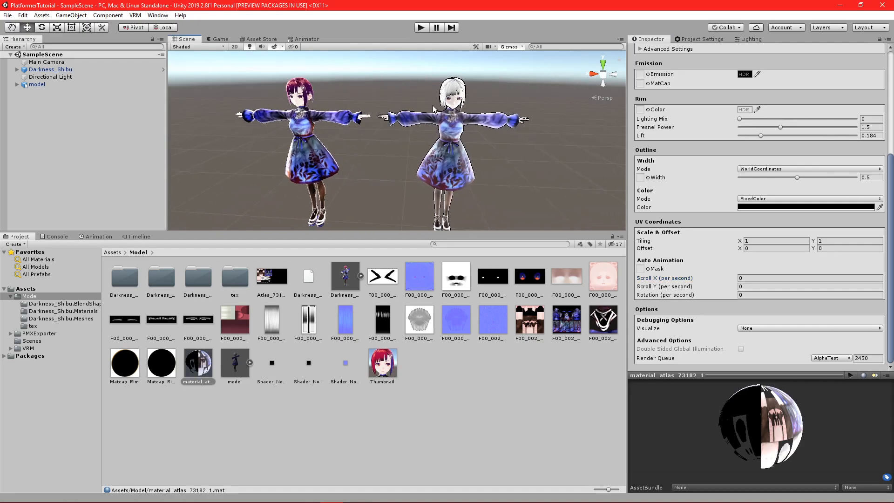
Compare the components of the imported model with those of the original Darkness_Shibu avatar
{"action": "left_click", "coordinate": [47, 84]}
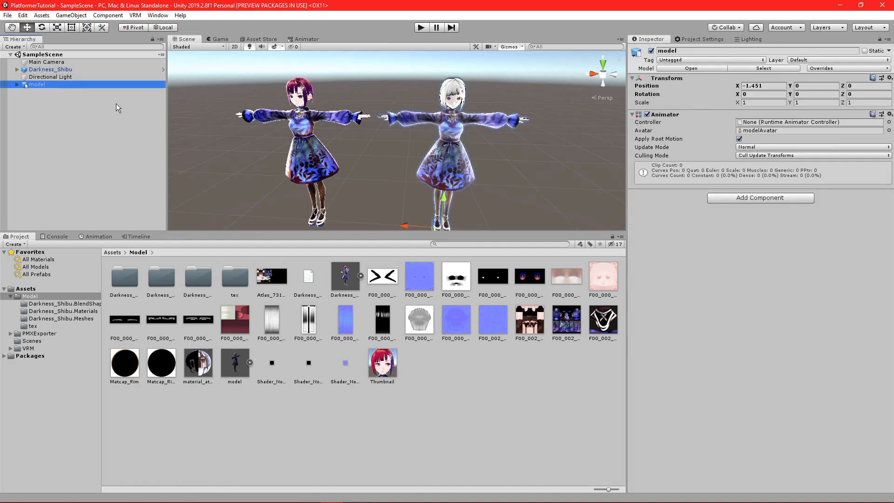
{"action": "left_click", "coordinate": [47, 70]}
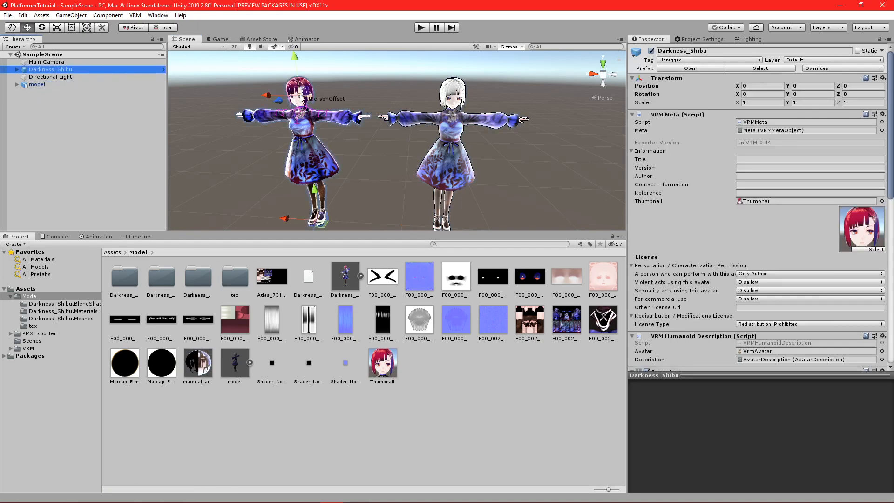
{"action": "scroll", "coordinate": [703, 112], "scroll_direction": "down", "scroll_amount": 10}
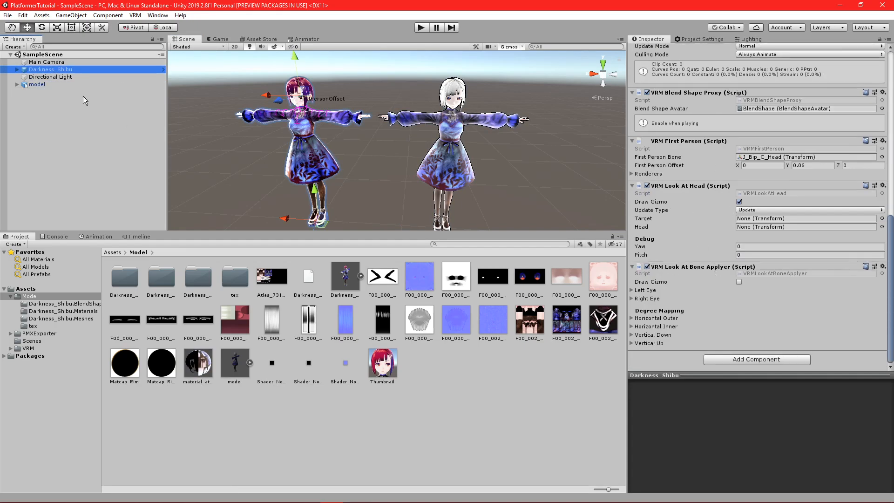
{"action": "left_click", "coordinate": [75, 85]}
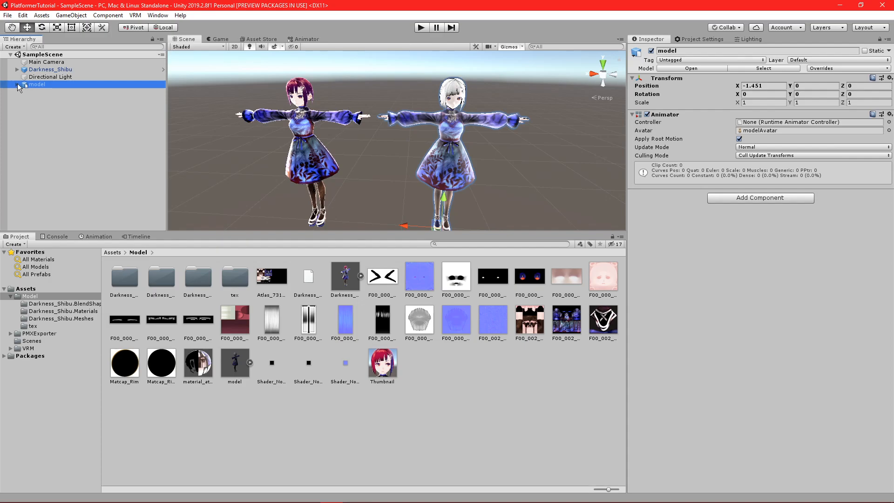
Expand the model's armature down to the head and select the child bone of its first hair joint
{"action": "left_click", "coordinate": [17, 85]}
{"action": "left_click", "coordinate": [24, 91]}
{"action": "left_click", "coordinate": [30, 99]}
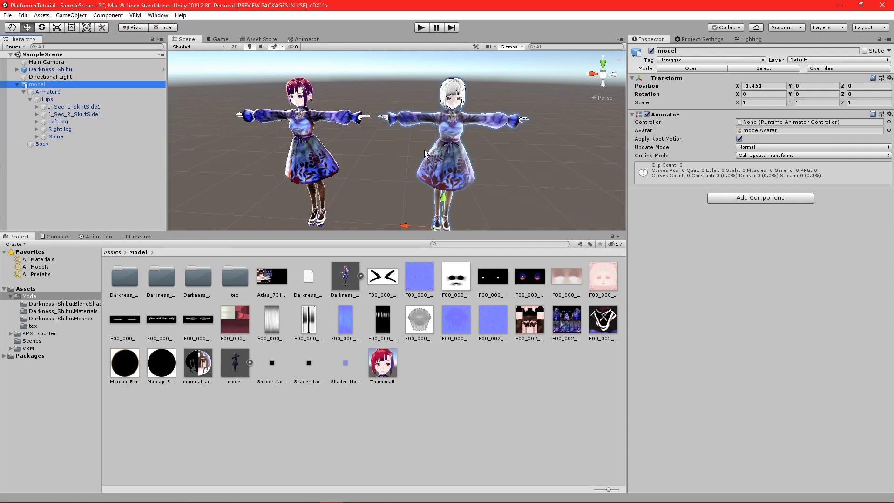
{"action": "left_click", "coordinate": [33, 137]}
{"action": "left_click", "coordinate": [35, 137]}
{"action": "left_click", "coordinate": [43, 143]}
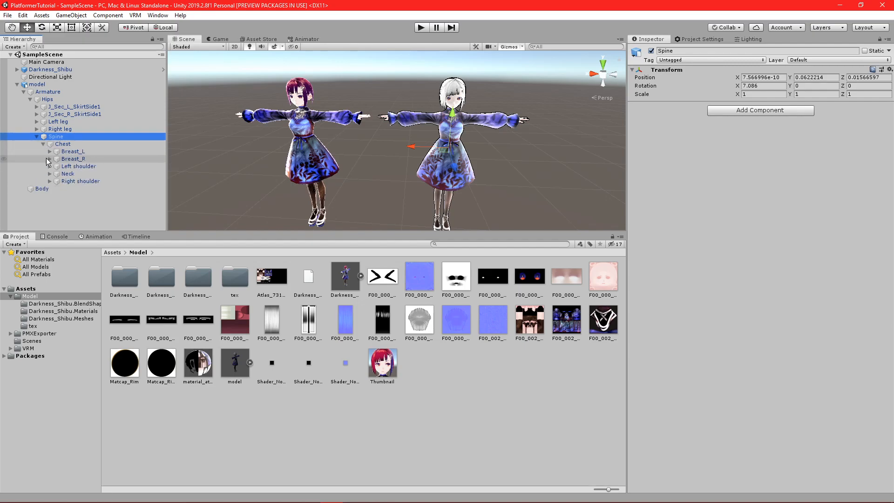
{"action": "left_click", "coordinate": [50, 173]}
{"action": "left_click", "coordinate": [56, 181]}
{"action": "scroll", "coordinate": [68, 195], "scroll_direction": "down", "scroll_amount": 3}
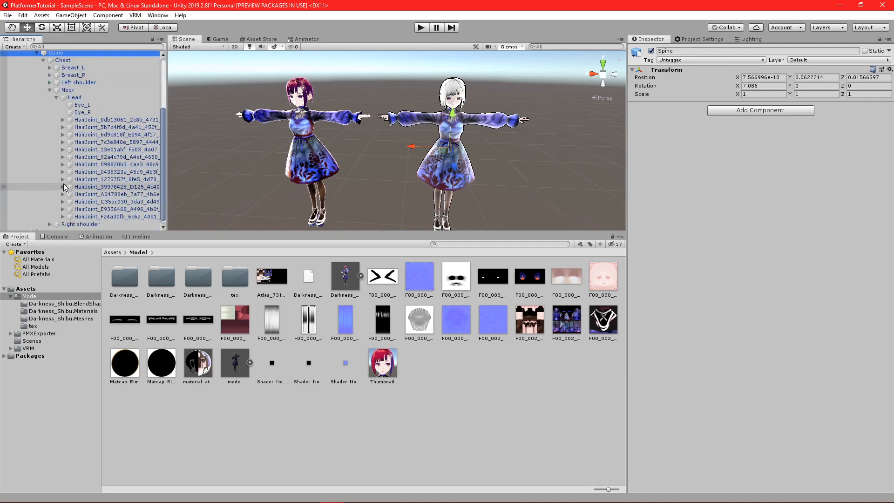
{"action": "left_click", "coordinate": [63, 119]}
{"action": "left_click", "coordinate": [74, 127]}
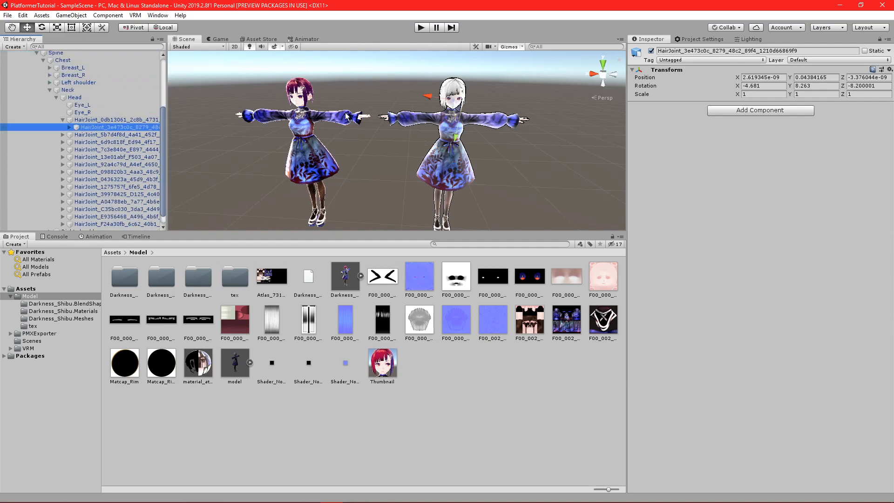
Try moving the selected hair bone to see which hair it affects, and undo the move
{"action": "key", "text": "f"}
{"action": "middle_click_drag", "start_coordinate": [500, 119], "coordinate": [438, 135]}
{"action": "left_click_drag", "start_coordinate": [303, 164], "coordinate": [319, 175]}
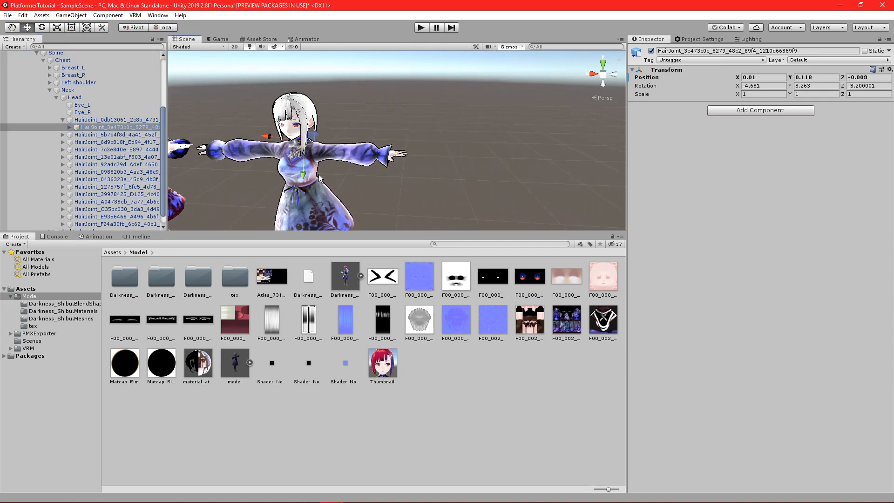
{"action": "key", "text": "ctrl+z"}
Add a VRM Spring Bone component to the selected hair bone, with its gizmo drawing off and Gravity Power at 0
{"action": "left_click", "coordinate": [752, 111]}
{"action": "type", "text": "spr"}
{"action": "key", "text": "Down"}
{"action": "key", "text": "Down"}
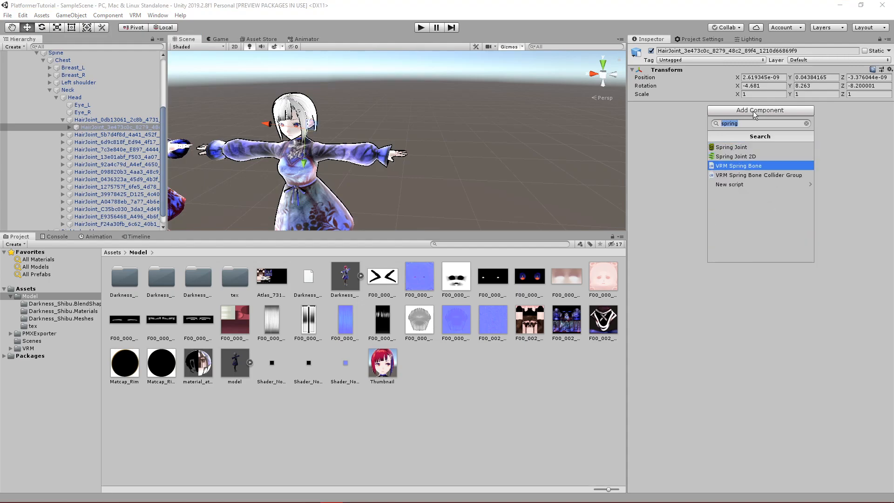
{"action": "key", "text": "Return"}
{"action": "left_click", "coordinate": [738, 141]}
{"action": "left_click", "coordinate": [738, 141]}
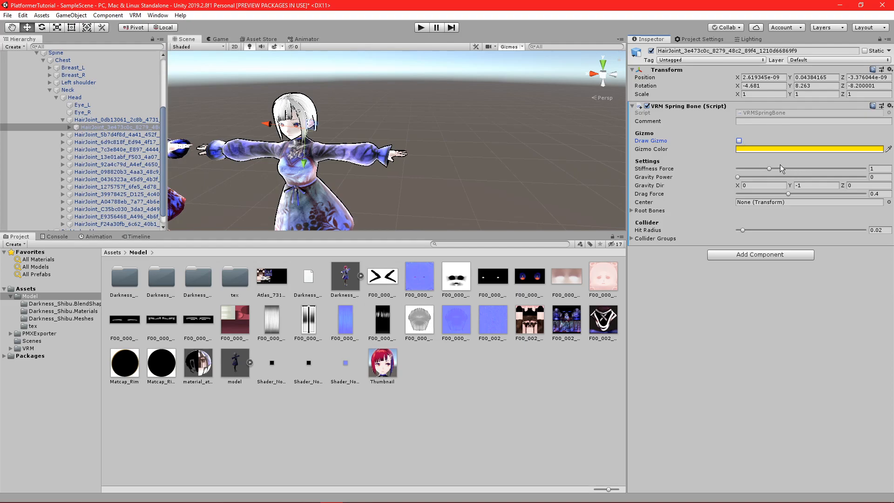
{"action": "left_click", "coordinate": [737, 177]}
{"action": "middle_click_drag", "start_coordinate": [260, 142], "coordinate": [378, 132]}
{"action": "right_click_drag", "start_coordinate": [378, 131], "coordinate": [421, 133]}
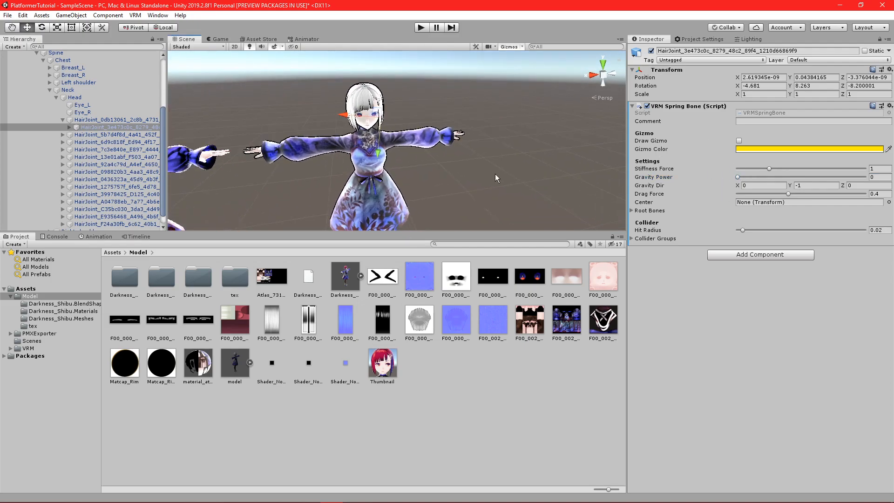
{"action": "scroll", "coordinate": [413, 129], "scroll_direction": "down", "scroll_amount": 2}
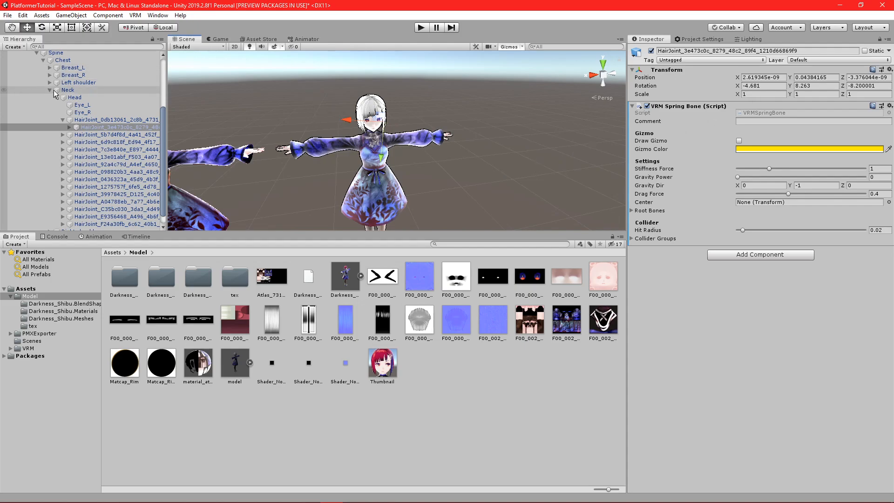
Collapse the model's bone hierarchy and bring both avatars fully into view in the scene
{"action": "scroll", "coordinate": [35, 107], "scroll_direction": "up", "scroll_amount": 3}
{"action": "left_click", "coordinate": [18, 85]}
{"action": "left_click", "coordinate": [18, 86]}
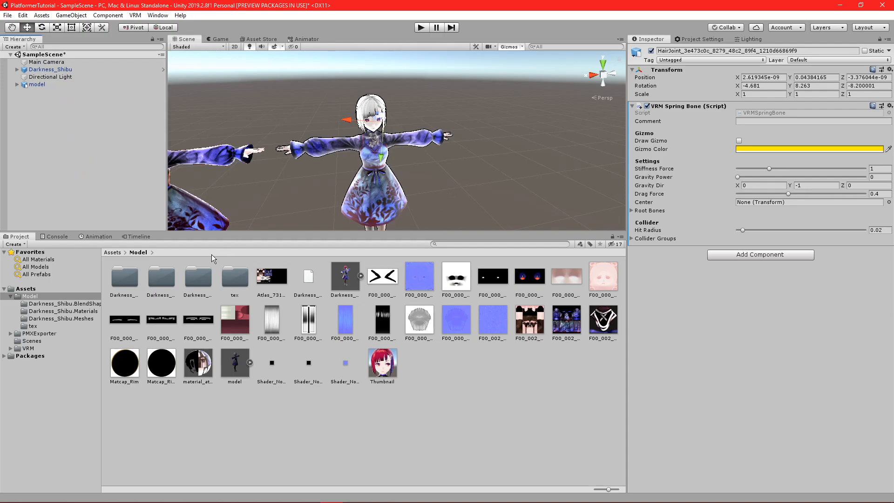
{"action": "middle_click_drag", "start_coordinate": [269, 130], "coordinate": [370, 129]}
{"action": "scroll", "coordinate": [398, 119], "scroll_direction": "down", "scroll_amount": 4}
{"action": "right_click_drag", "start_coordinate": [370, 128], "coordinate": [307, 139]}
{"action": "scroll", "coordinate": [379, 126], "scroll_direction": "down", "scroll_amount": 3}
{"action": "middle_click_drag", "start_coordinate": [432, 121], "coordinate": [310, 127]}
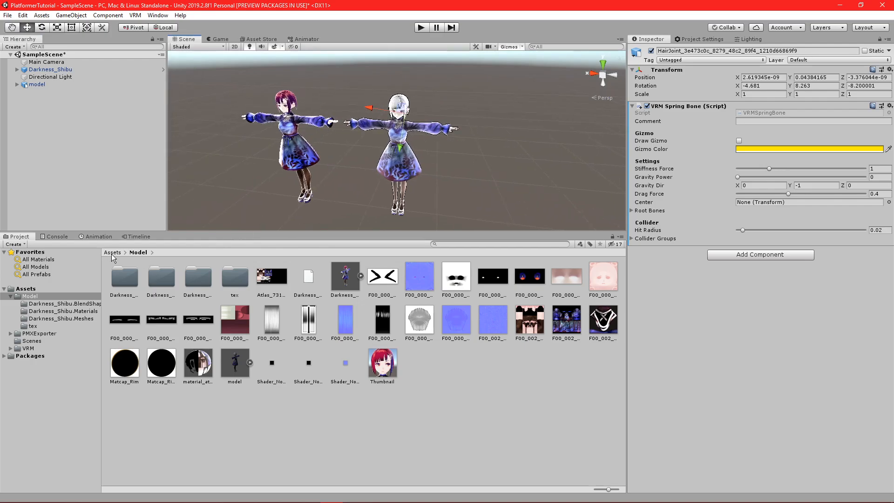
Create an Animator Controller named PlayerController in the Assets folder and open it for editing
{"action": "left_click", "coordinate": [112, 253]}
{"action": "right_click", "coordinate": [312, 293]}
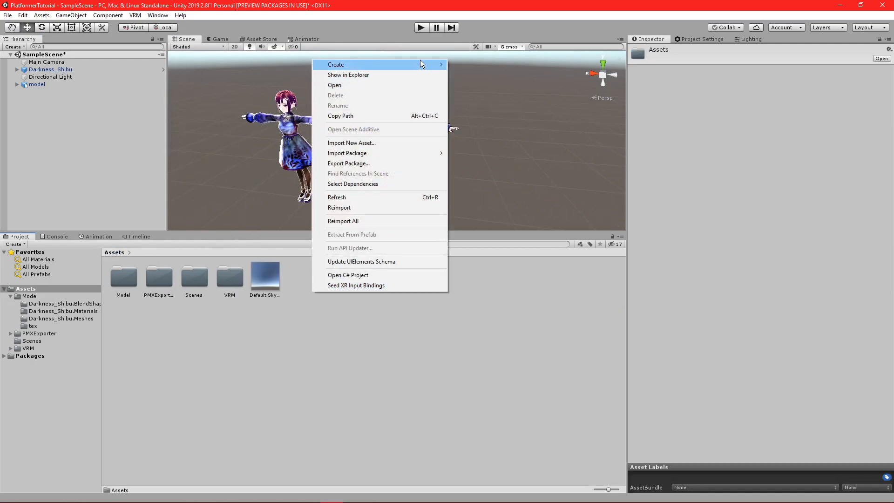
{"action": "mouse_move", "coordinate": [420, 63]}
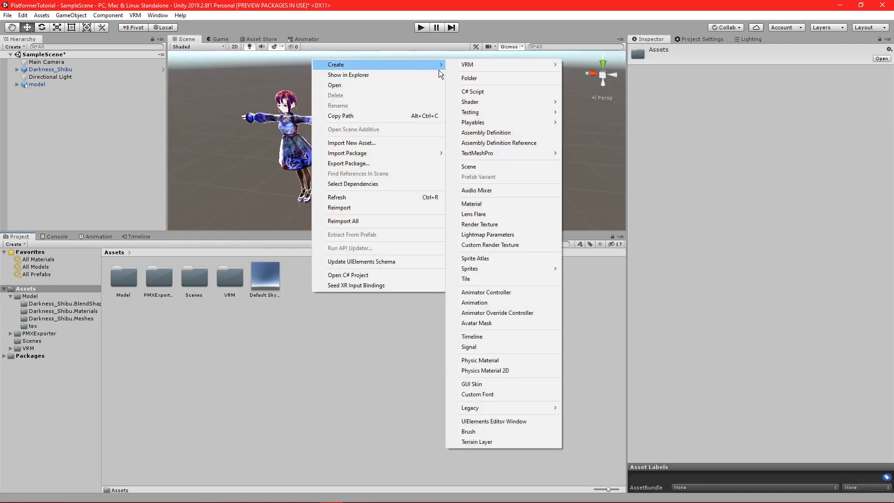
{"action": "left_click", "coordinate": [486, 293]}
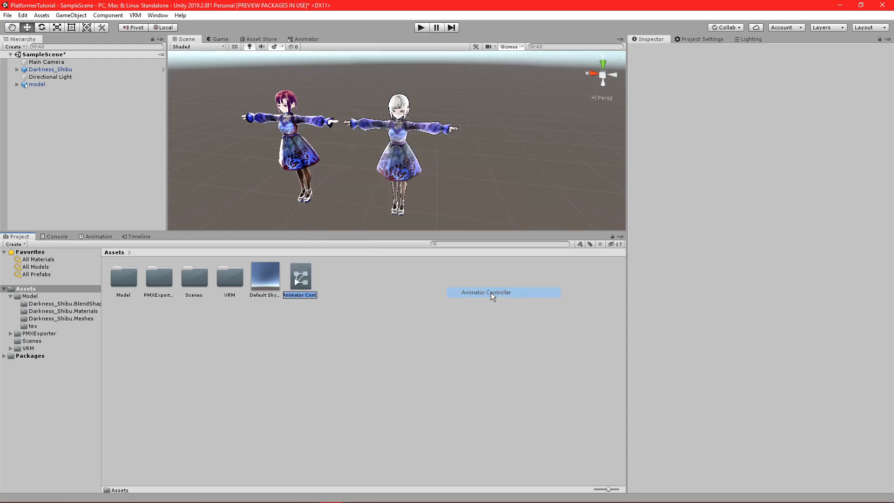
{"action": "type", "text": "PlayerController"}
{"action": "key", "text": "Return"}
{"action": "key", "text": "Return"}
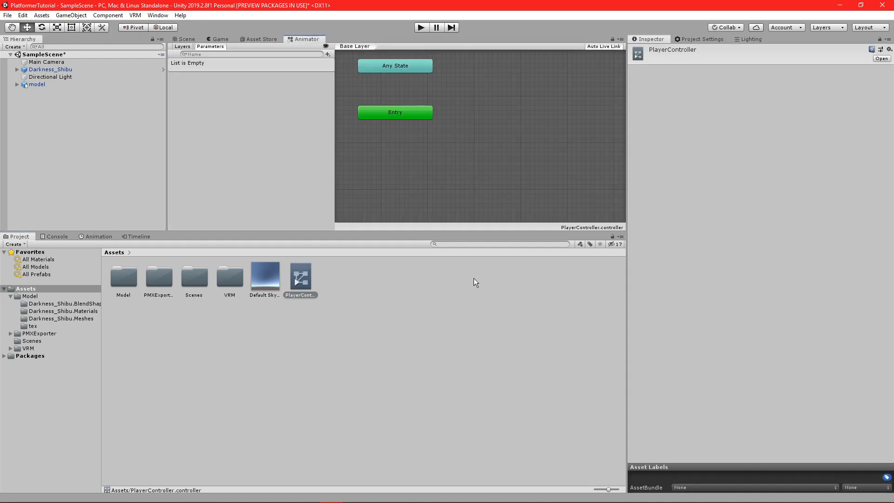
{"action": "middle_click_drag", "start_coordinate": [465, 116], "coordinate": [444, 144]}
{"action": "right_click", "coordinate": [425, 134]}
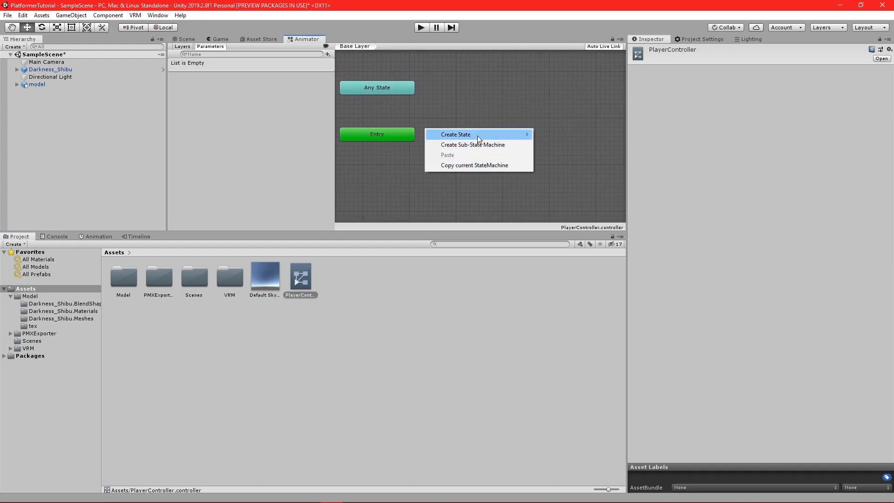
{"action": "mouse_move", "coordinate": [477, 135]}
{"action": "left_click", "coordinate": [578, 141]}
{"action": "left_click", "coordinate": [479, 138]}
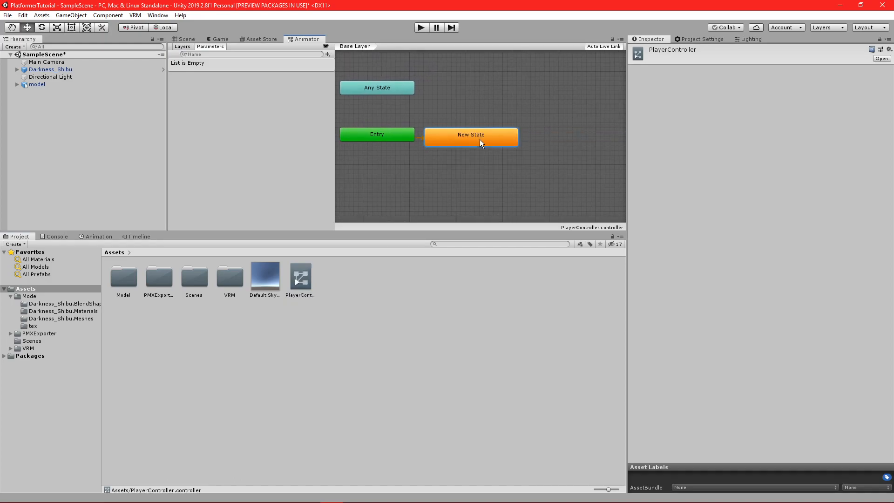
{"action": "key", "text": "Delete"}
Add a state from a new blend tree to the controller's base layer and name it Locomotion
{"action": "right_click", "coordinate": [472, 151]}
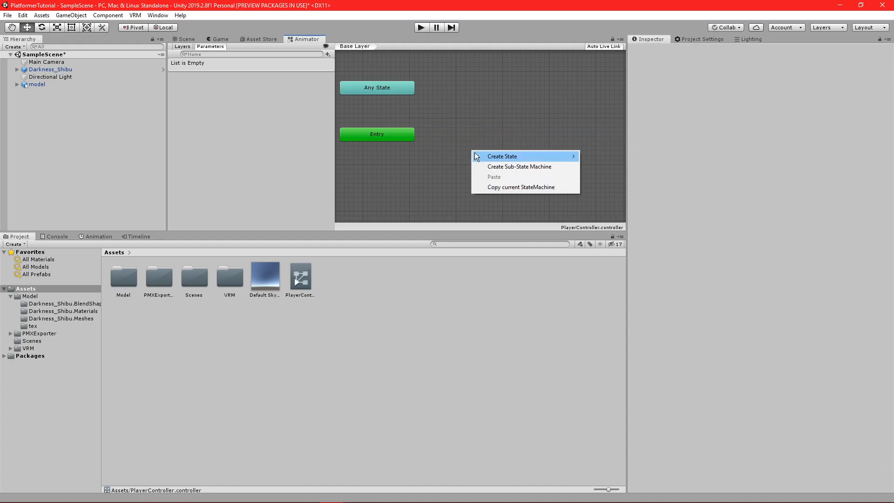
{"action": "mouse_move", "coordinate": [579, 159]}
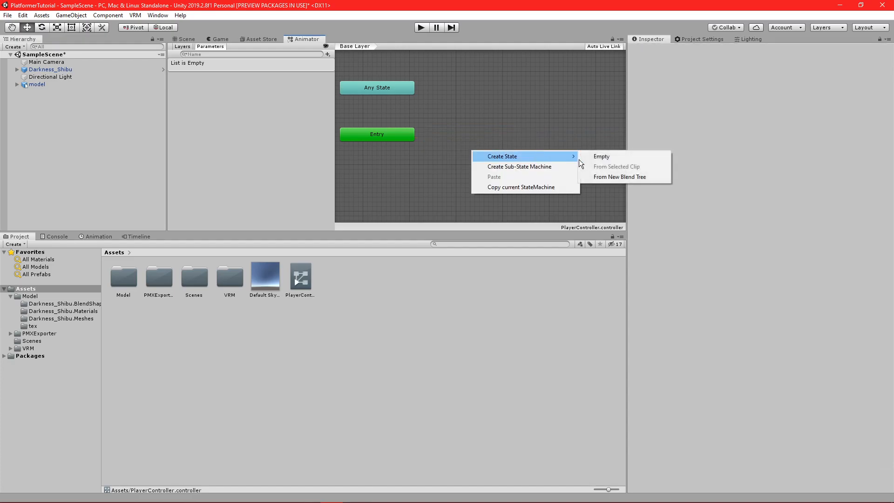
{"action": "left_click", "coordinate": [596, 180]}
{"action": "double_click", "coordinate": [510, 163]}
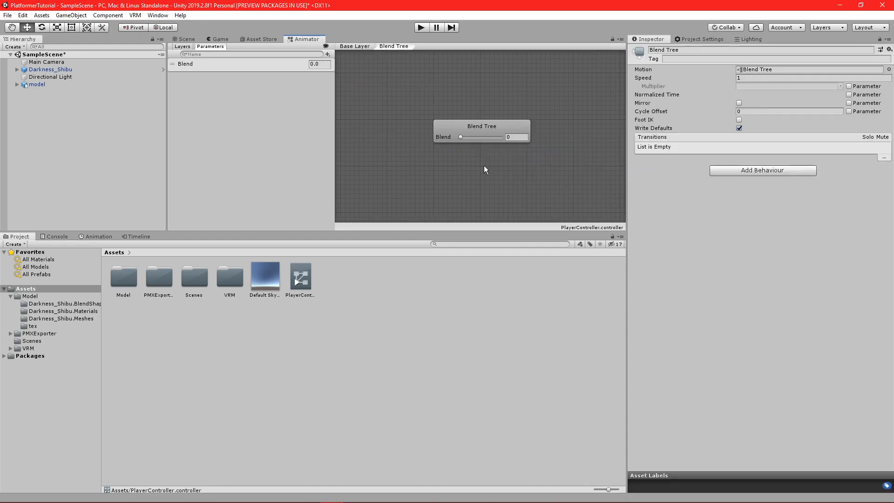
{"action": "left_click", "coordinate": [355, 46]}
{"action": "left_click", "coordinate": [694, 49]}
{"action": "type", "text": "Lo"}
{"action": "key", "text": "Return"}
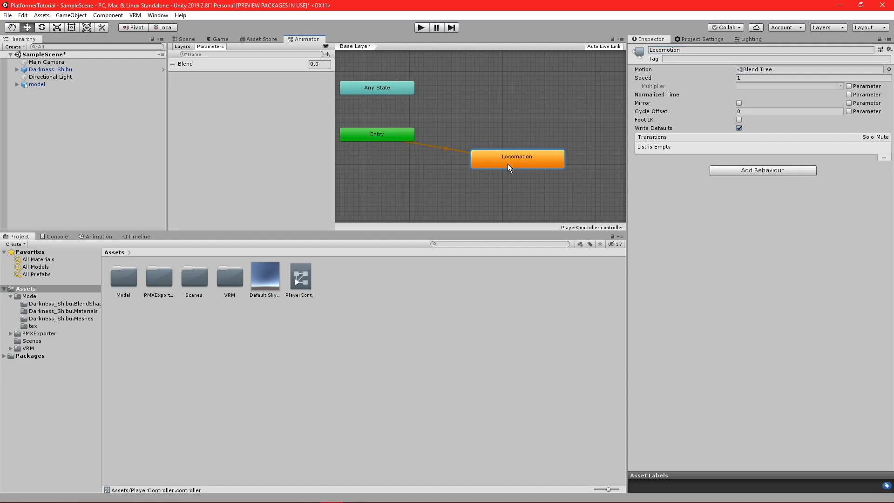
Add three empty motion fields to the Locomotion blend tree with Automate Thresholds left on, and save the scene
{"action": "double_click", "coordinate": [507, 163]}
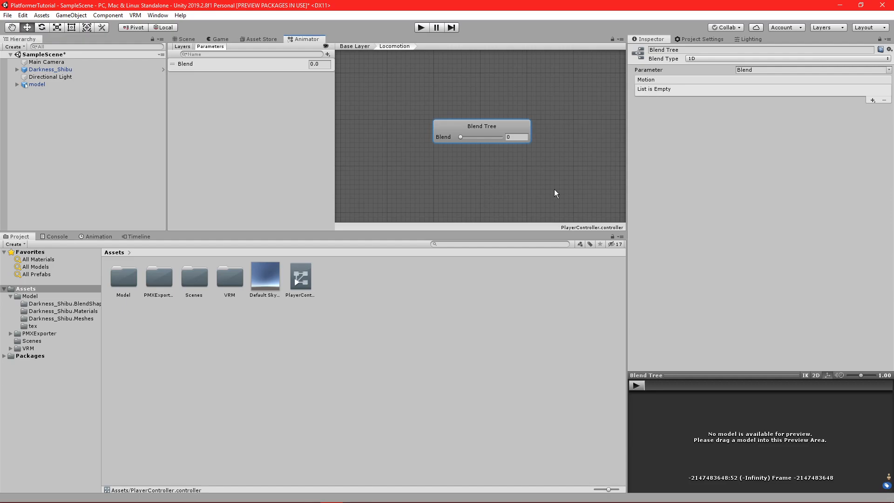
{"action": "left_click", "coordinate": [873, 101]}
{"action": "left_click", "coordinate": [871, 108]}
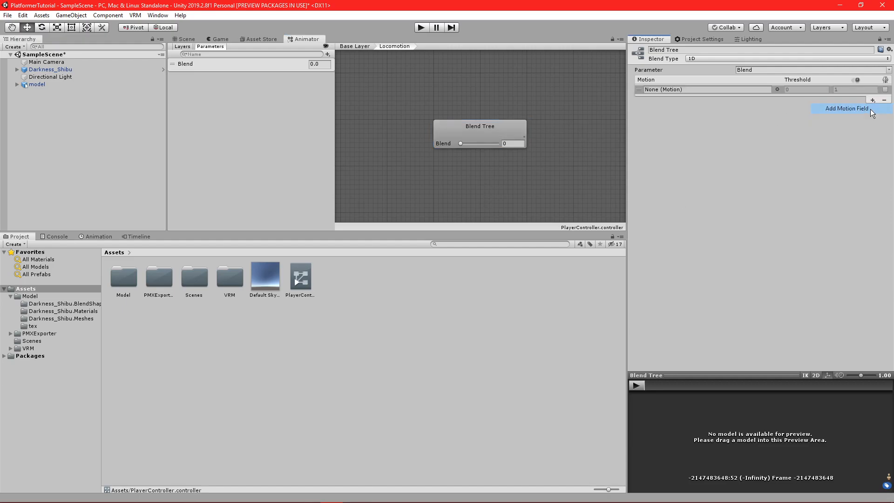
{"action": "left_click", "coordinate": [873, 100]}
{"action": "left_click", "coordinate": [870, 108]}
{"action": "left_click", "coordinate": [873, 139]}
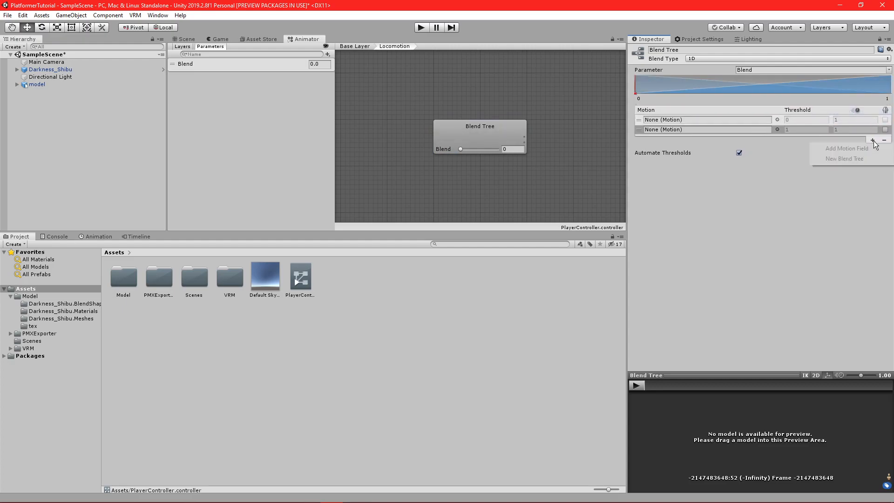
{"action": "left_click", "coordinate": [865, 149]}
{"action": "left_click", "coordinate": [739, 162]}
{"action": "key", "text": "ctrl+s"}
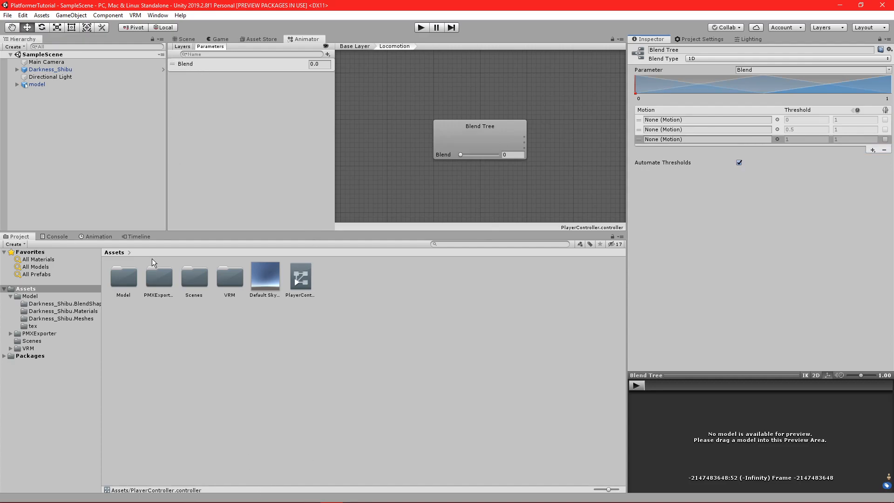
Switch to the Chrome browser and open the Mixamo website
{"action": "mouse_move", "coordinate": [195, 498]}
{"action": "left_click", "coordinate": [241, 493]}
{"action": "type", "text": "mix"}
{"action": "key", "text": "Return"}
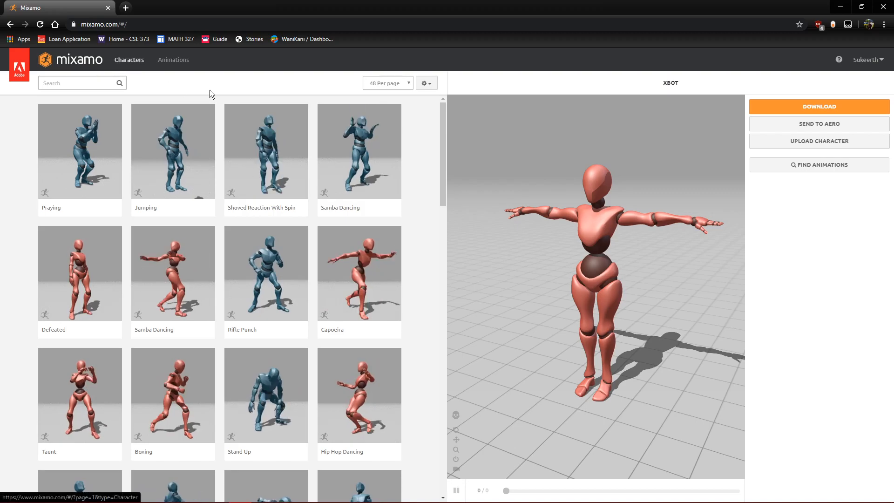
Look through Mixamo's character library and its animation library
{"action": "left_click", "coordinate": [129, 59]}
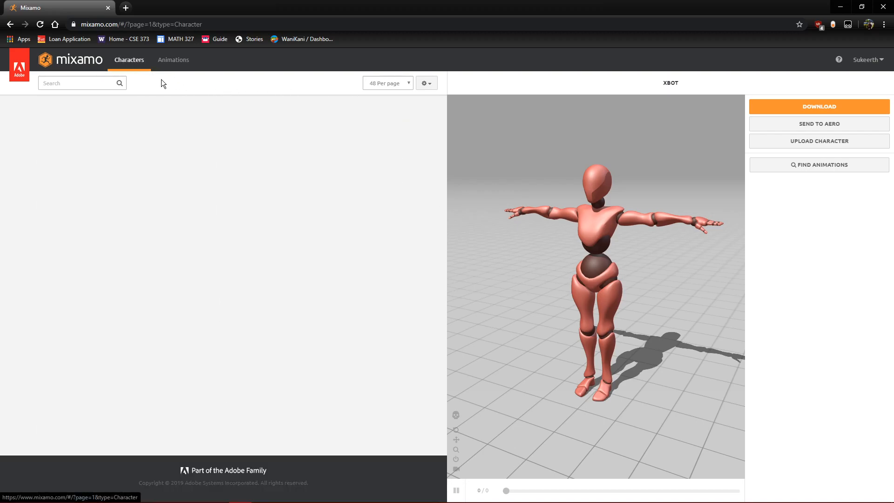
{"action": "scroll", "coordinate": [217, 243], "scroll_direction": "down", "scroll_amount": 6}
{"action": "scroll", "coordinate": [217, 239], "scroll_direction": "down", "scroll_amount": 15}
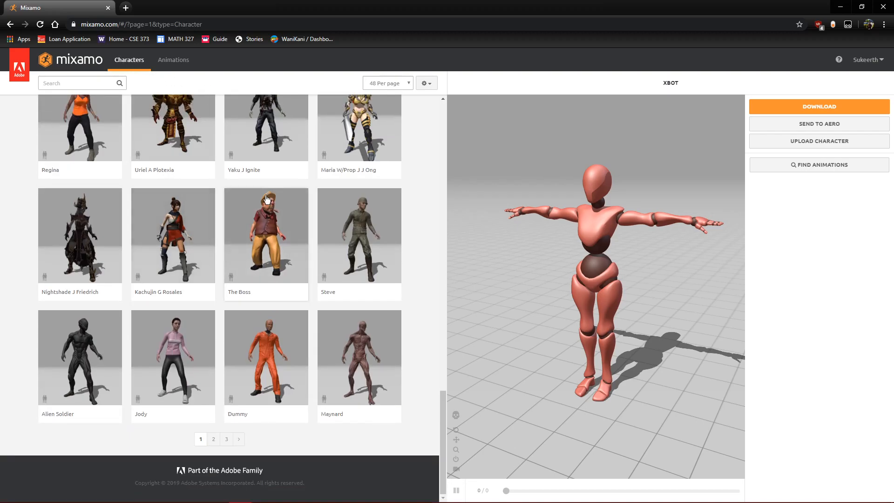
{"action": "scroll", "coordinate": [185, 250], "scroll_direction": "up", "scroll_amount": 9}
{"action": "scroll", "coordinate": [185, 250], "scroll_direction": "up", "scroll_amount": 15}
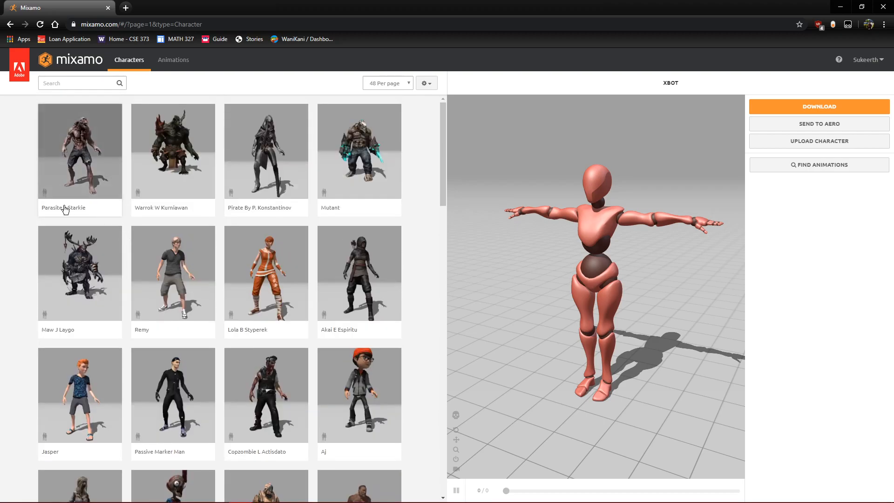
{"action": "left_click", "coordinate": [173, 60]}
{"action": "scroll", "coordinate": [165, 245], "scroll_direction": "down", "scroll_amount": 7}
{"action": "scroll", "coordinate": [160, 239], "scroll_direction": "down", "scroll_amount": 15}
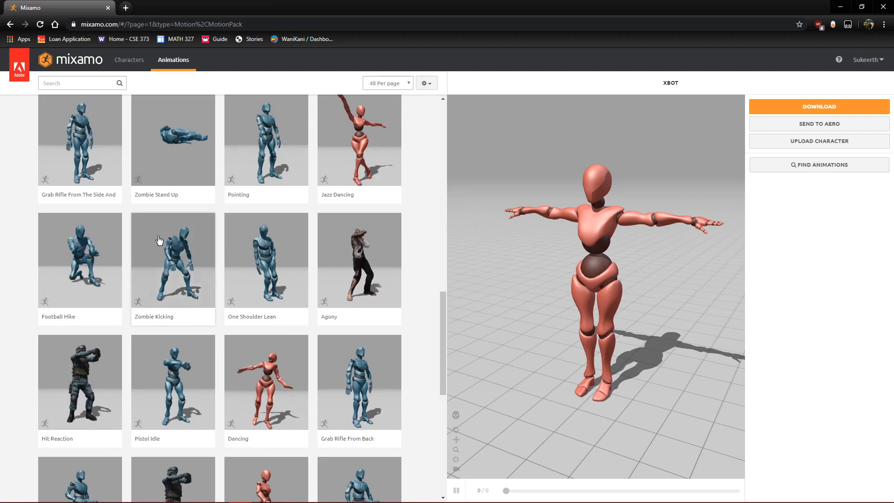
{"action": "scroll", "coordinate": [258, 321], "scroll_direction": "up", "scroll_amount": 6}
{"action": "scroll", "coordinate": [258, 321], "scroll_direction": "up", "scroll_amount": 5}
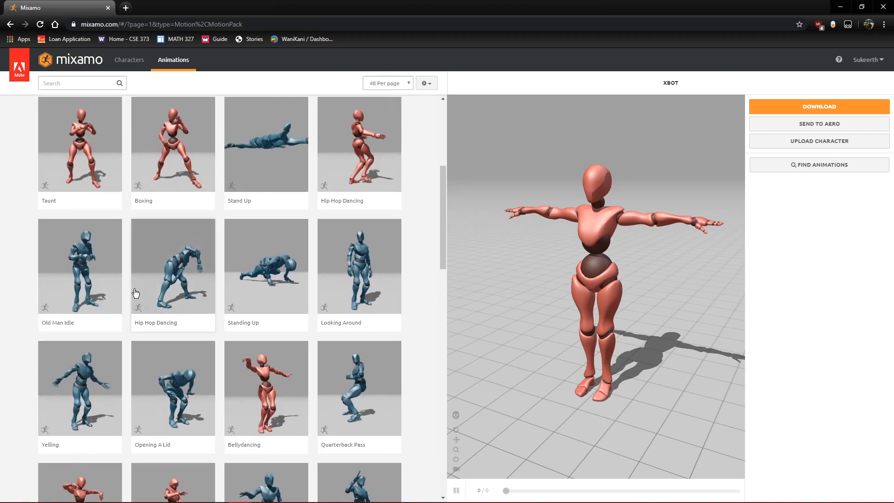
Search the Mixamo animations for idle
{"action": "left_click", "coordinate": [90, 83]}
{"action": "type", "text": "idle"}
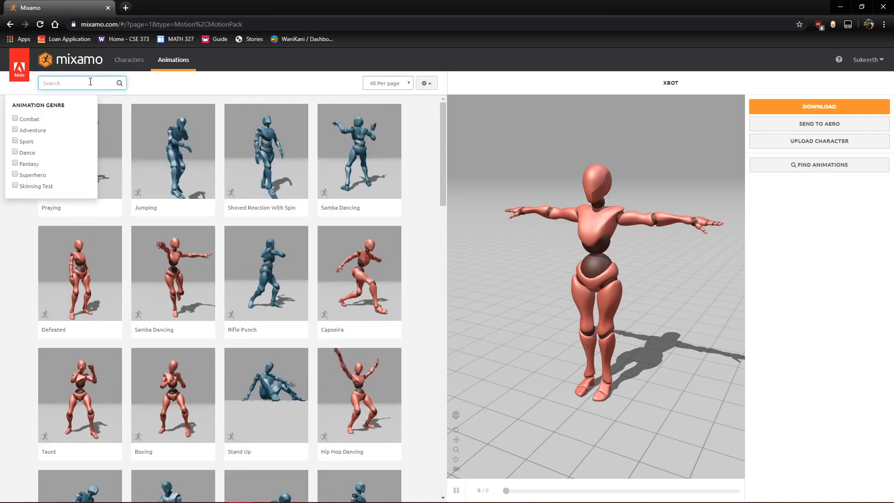
{"action": "key", "text": "Return"}
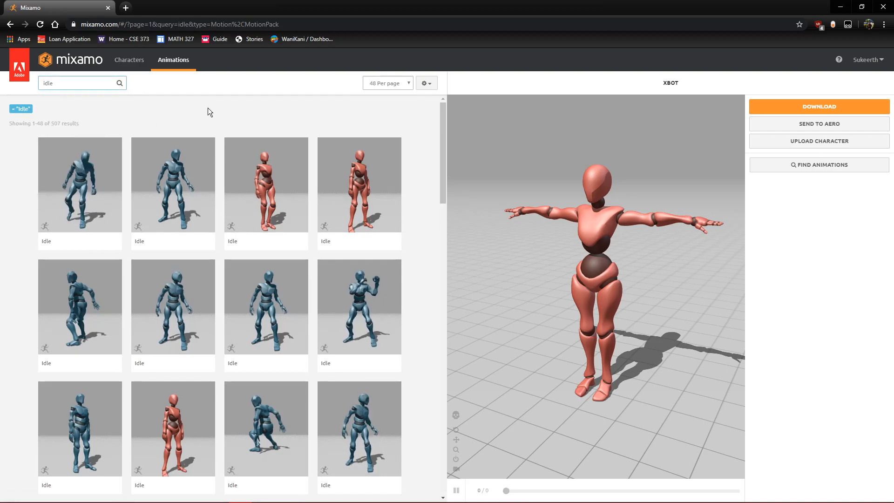
Apply the second Idle animation to the character, with Overdrive at 100 and Character Arm-Space at 58
{"action": "left_click", "coordinate": [173, 186]}
{"action": "left_click_drag", "start_coordinate": [819, 190], "coordinate": [862, 200]}
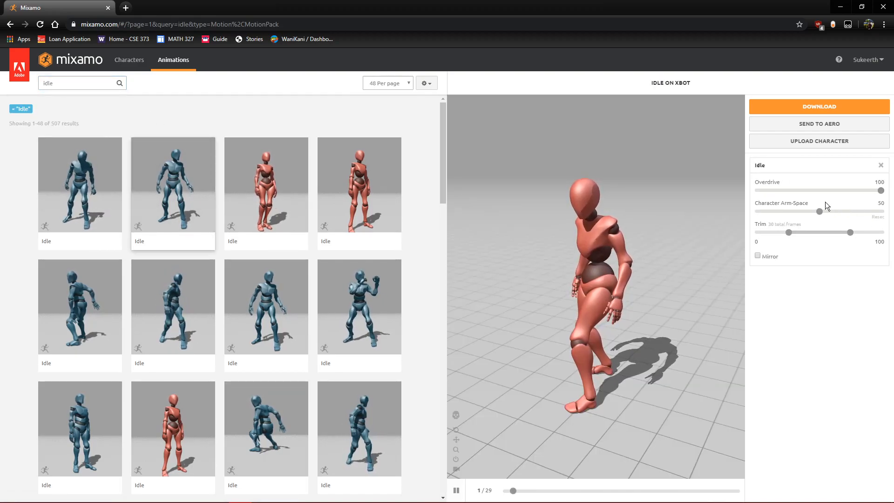
{"action": "left_click_drag", "start_coordinate": [820, 214], "coordinate": [829, 213]}
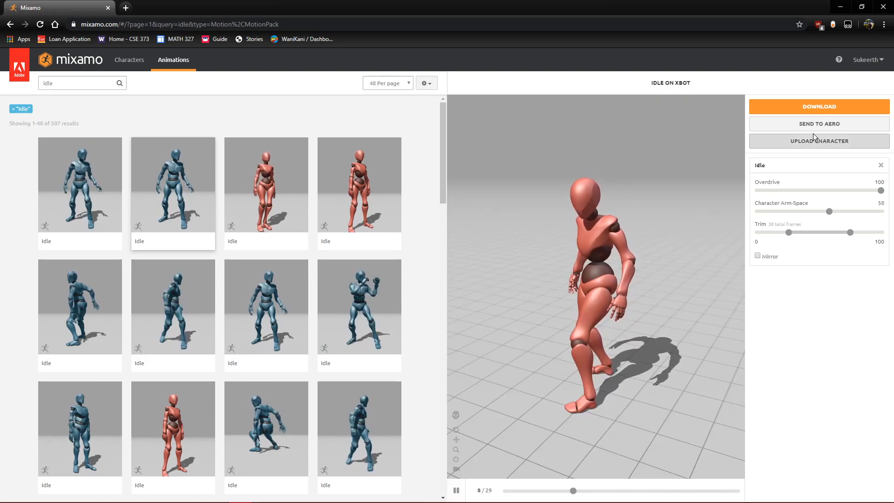
Download the Idle animation in FBX for Unity format, Without Skin, at 30 frames per second with no keyframe reduction
{"action": "left_click", "coordinate": [805, 107]}
{"action": "left_click", "coordinate": [495, 147]}
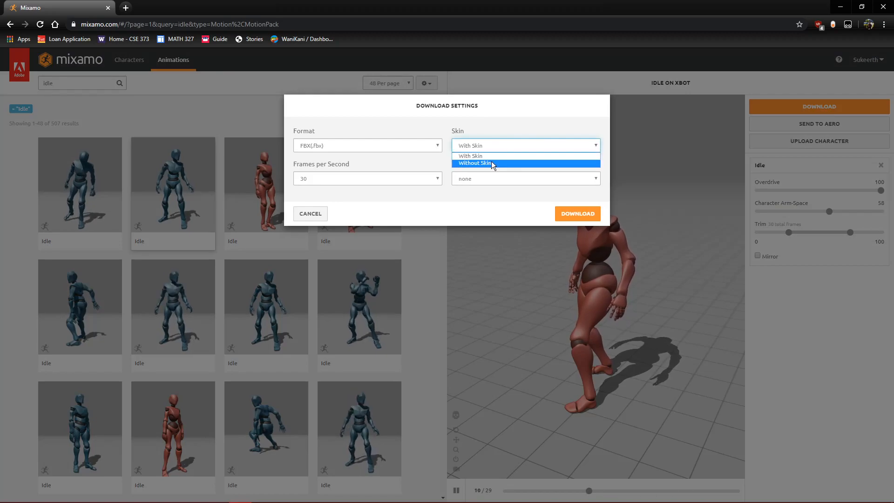
{"action": "left_click", "coordinate": [491, 162]}
{"action": "left_click", "coordinate": [400, 144]}
{"action": "left_click", "coordinate": [382, 162]}
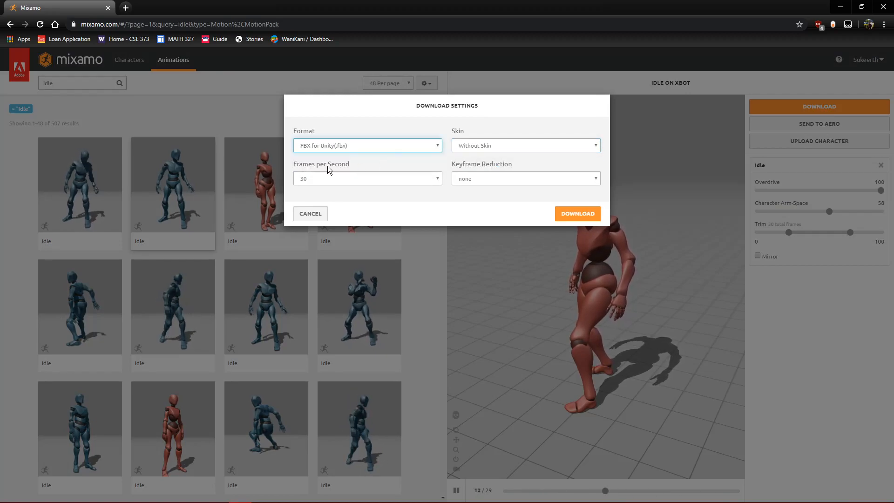
{"action": "left_click", "coordinate": [586, 218]}
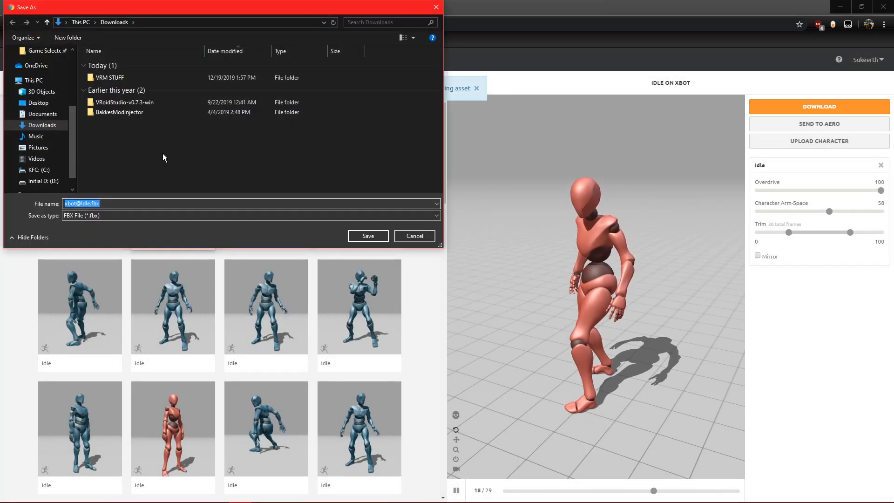
Set the save location to the Assets folder of the PlatformerTutorial project in Game Dev
{"action": "scroll", "coordinate": [56, 82], "scroll_direction": "up", "scroll_amount": 2}
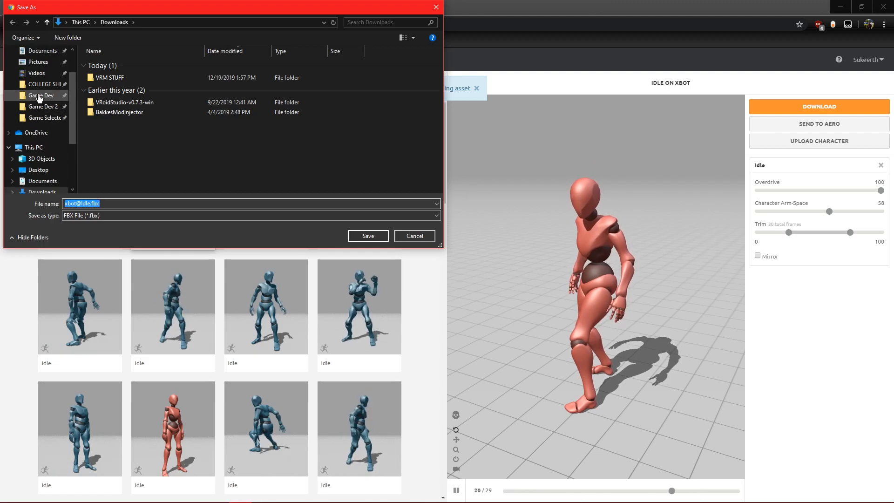
{"action": "left_click", "coordinate": [37, 95]}
{"action": "double_click", "coordinate": [116, 113]}
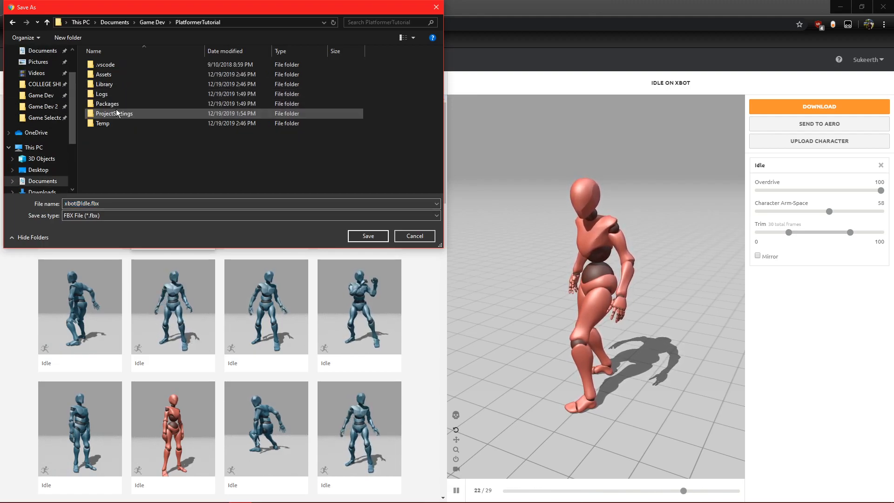
{"action": "double_click", "coordinate": [115, 75]}
{"action": "double_click", "coordinate": [116, 66]}
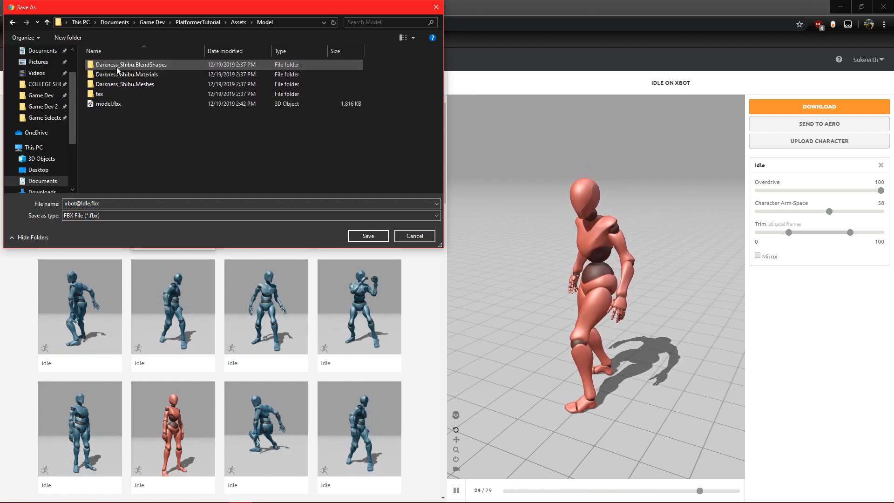
{"action": "left_click", "coordinate": [238, 22]}
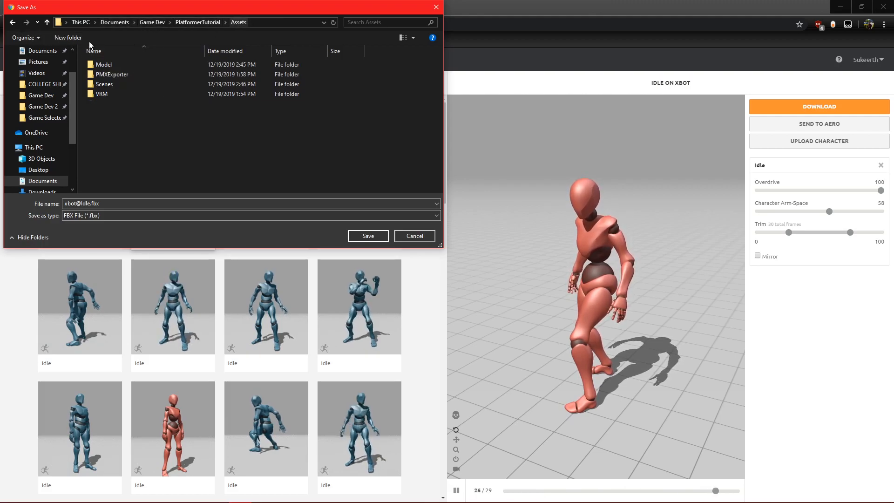
Create an Animations folder inside Assets and save the animation there as Idle.fbx
{"action": "left_click", "coordinate": [74, 37]}
{"action": "type", "text": "Animations"}
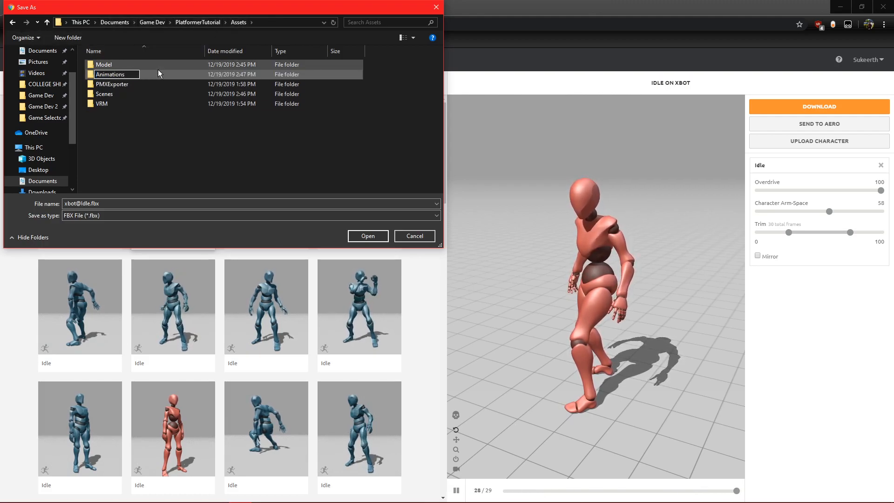
{"action": "key", "text": "Return"}
{"action": "key", "text": "Return"}
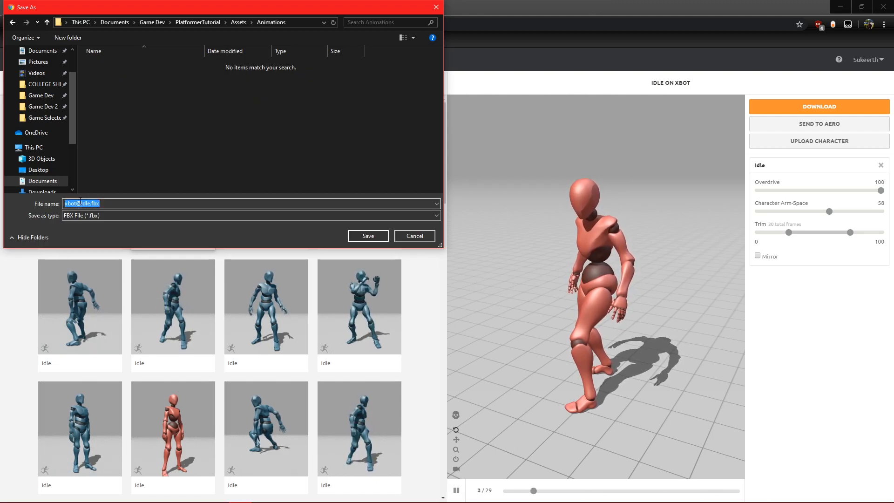
{"action": "key", "text": "Return"}
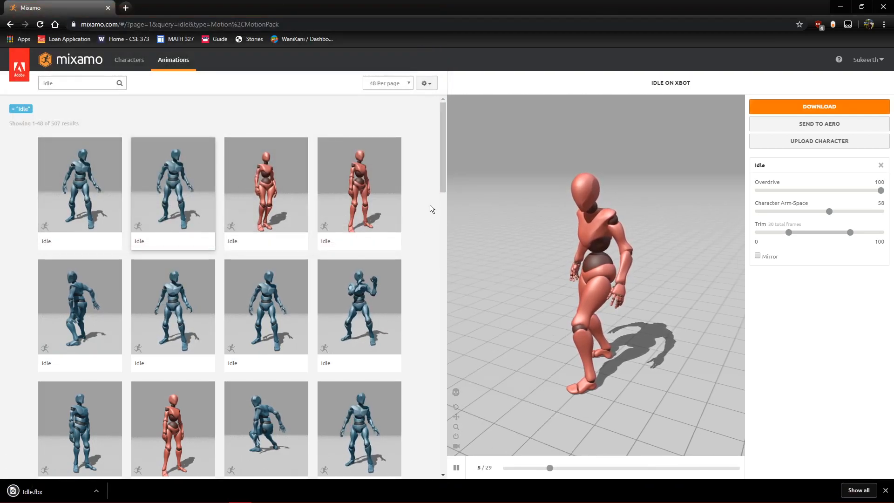
Search the animations for "pose" and apply the T-Pose animation to the character
{"action": "left_click", "coordinate": [44, 83]}
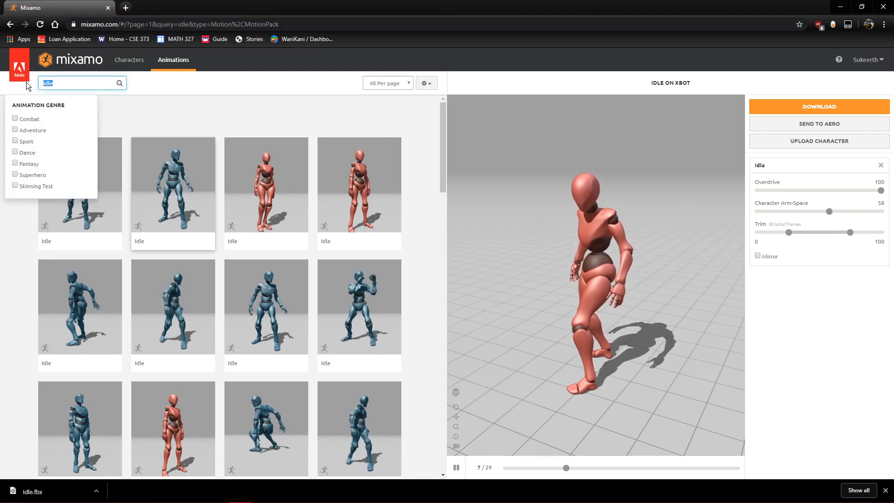
{"action": "type", "text": "pose"}
{"action": "key", "text": "Return"}
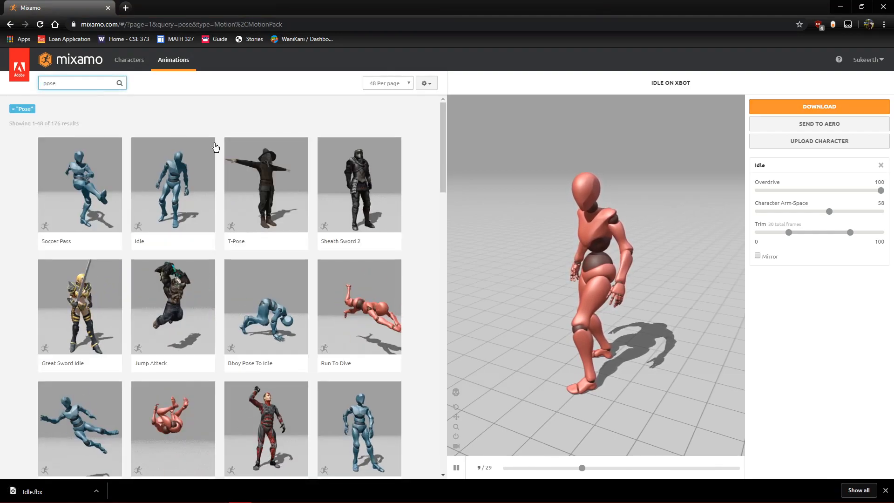
{"action": "left_click", "coordinate": [284, 193]}
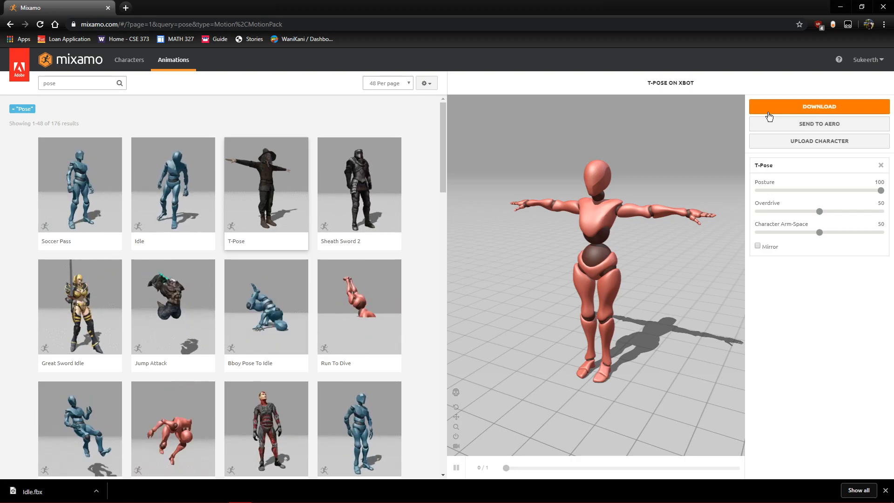
Download the T-Pose in FBX for Unity format, With Skin, and save it in the Animations folder as T-Pose
{"action": "left_click", "coordinate": [769, 113]}
{"action": "left_click", "coordinate": [505, 145]}
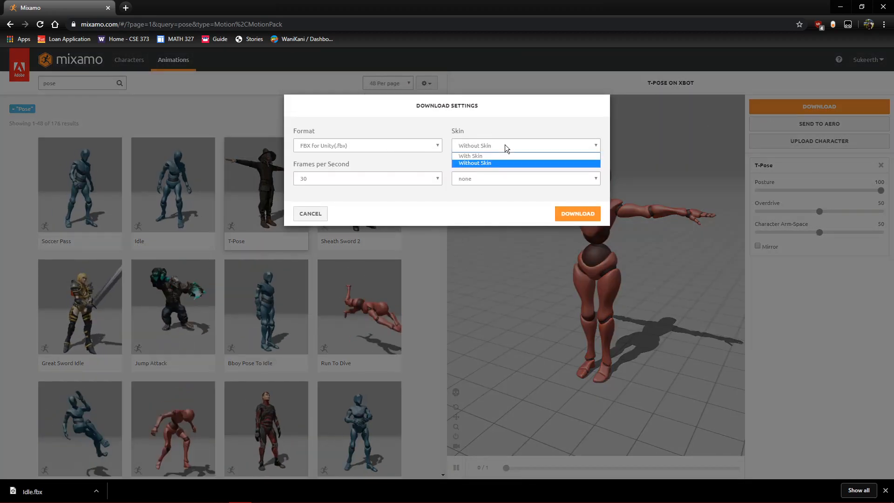
{"action": "left_click", "coordinate": [500, 155]}
{"action": "left_click", "coordinate": [583, 216]}
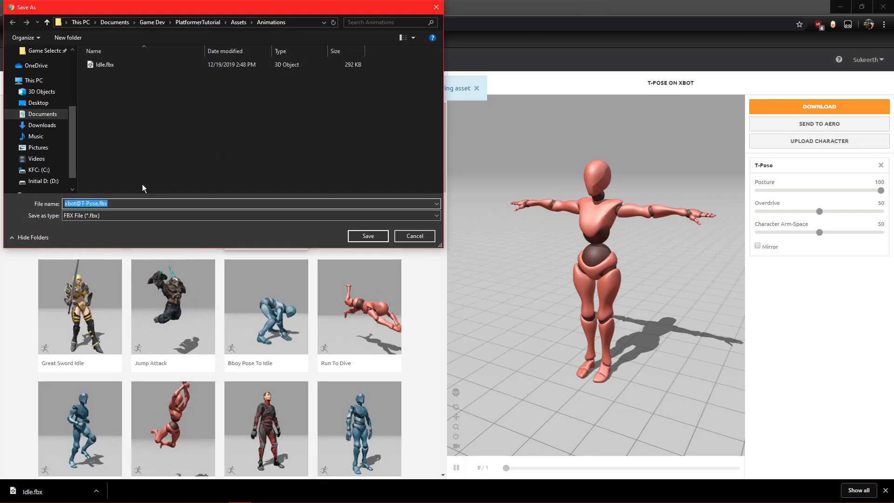
{"action": "type", "text": "T-"}
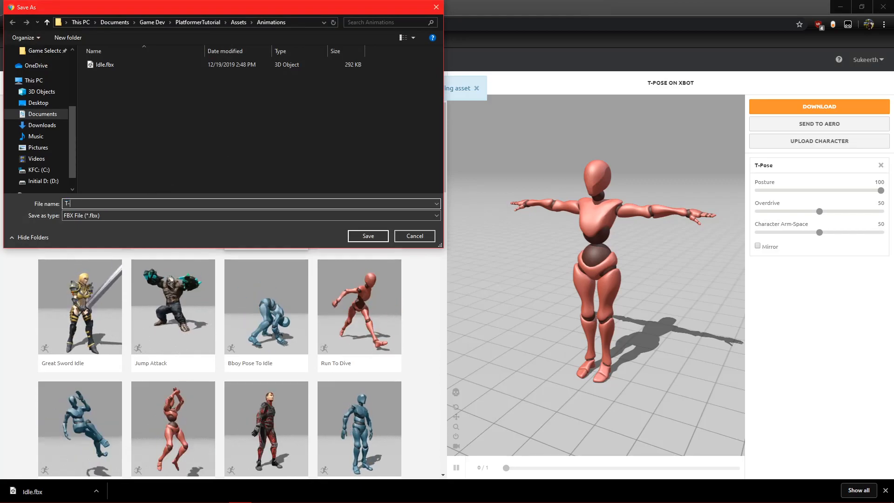
{"action": "type", "text": "Pose"}
{"action": "key", "text": "Return"}
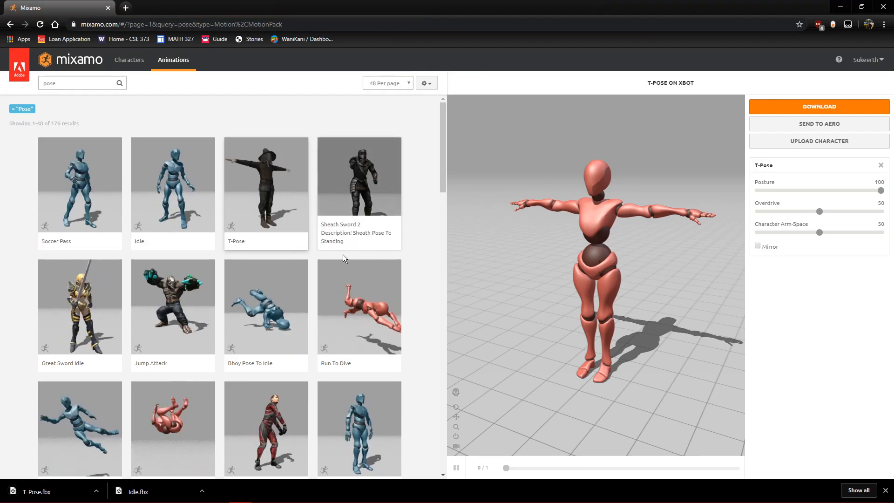
Search for "walk" and apply the third Walking animation, with In Place enabled and Character Arm-Space at 66
{"action": "left_click", "coordinate": [70, 83]}
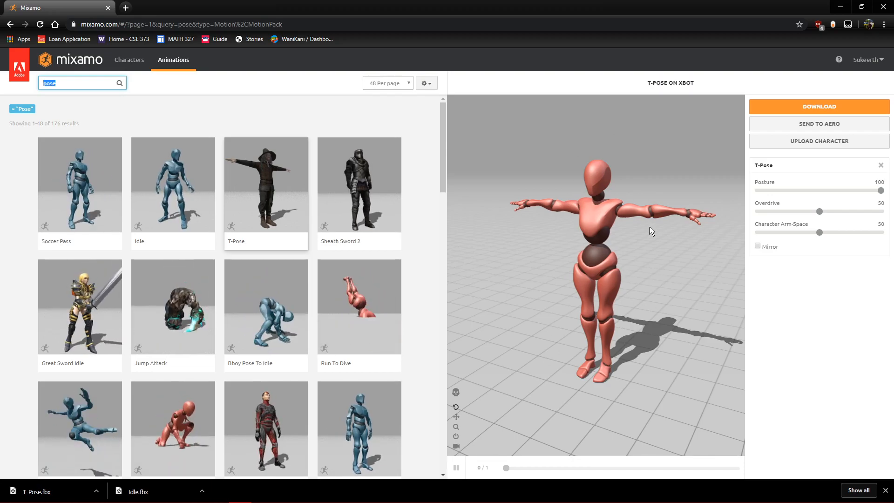
{"action": "type", "text": "alk"}
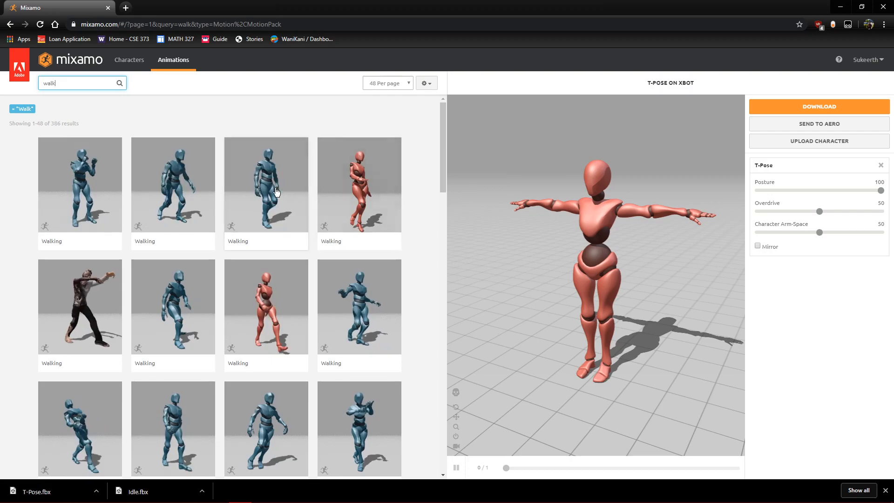
{"action": "left_click", "coordinate": [281, 193]}
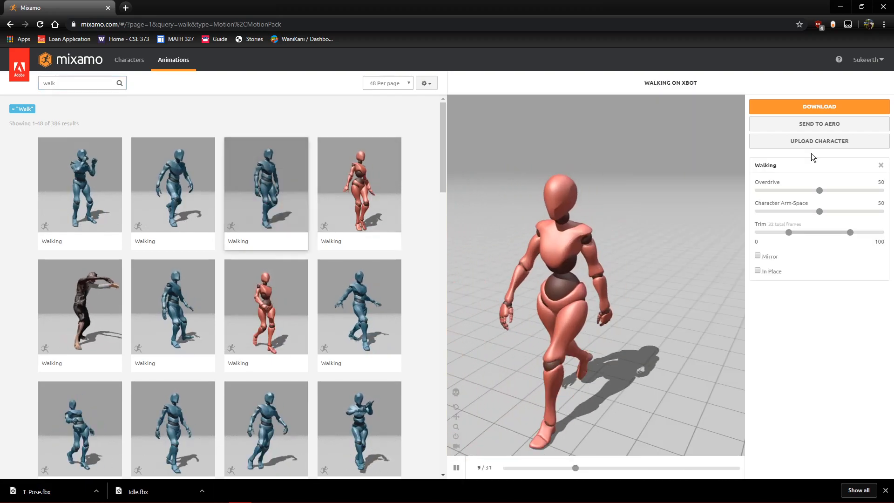
{"action": "left_click", "coordinate": [757, 271]}
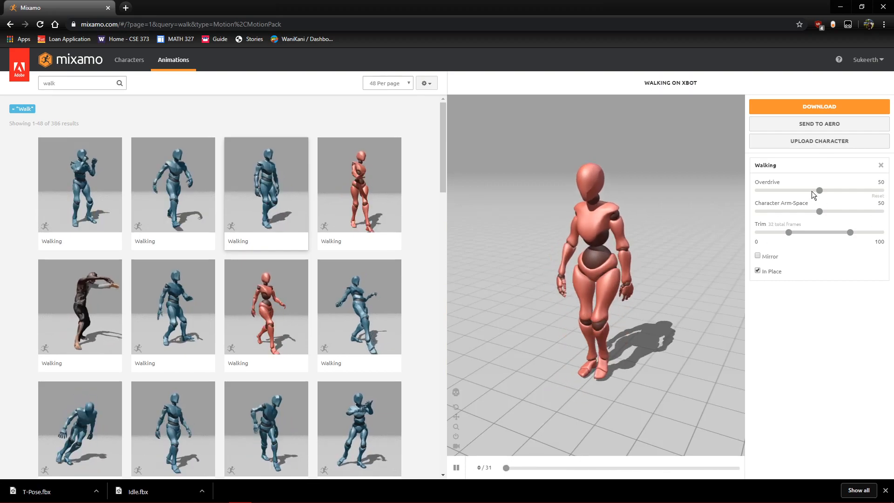
{"action": "left_click_drag", "start_coordinate": [820, 212], "coordinate": [838, 211]}
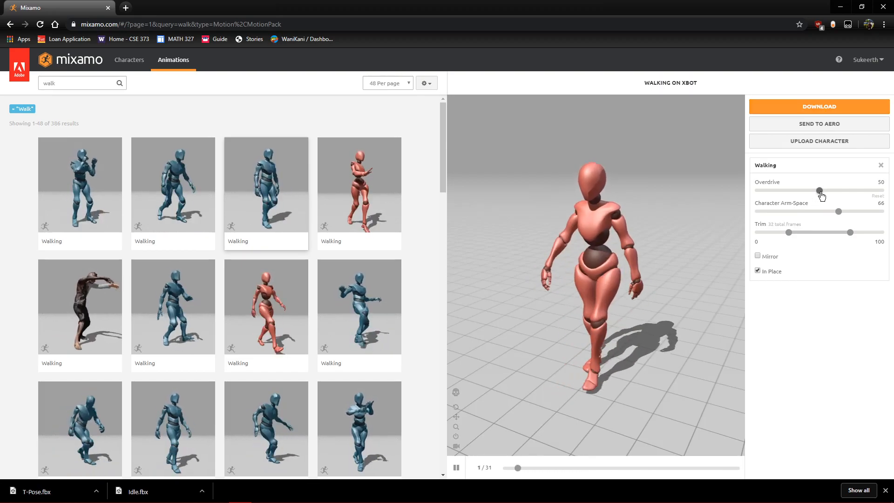
Download the Walking animation in FBX for Unity format, Without Skin, and save it in the Animations folder as Walking.fbx
{"action": "left_click", "coordinate": [787, 108]}
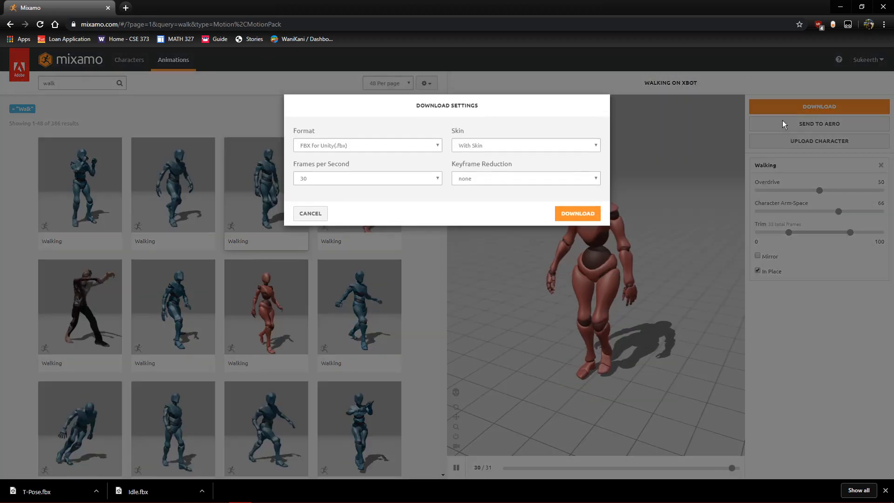
{"action": "left_click", "coordinate": [467, 150]}
{"action": "left_click", "coordinate": [477, 164]}
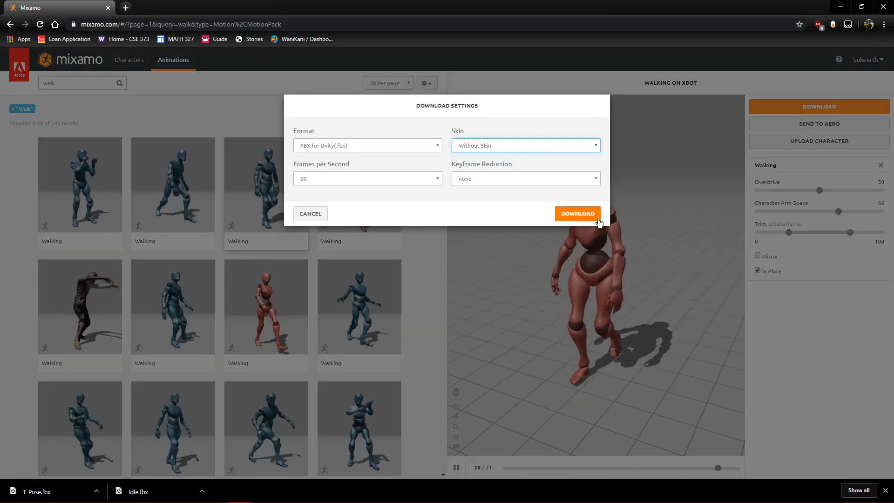
{"action": "left_click", "coordinate": [582, 214]}
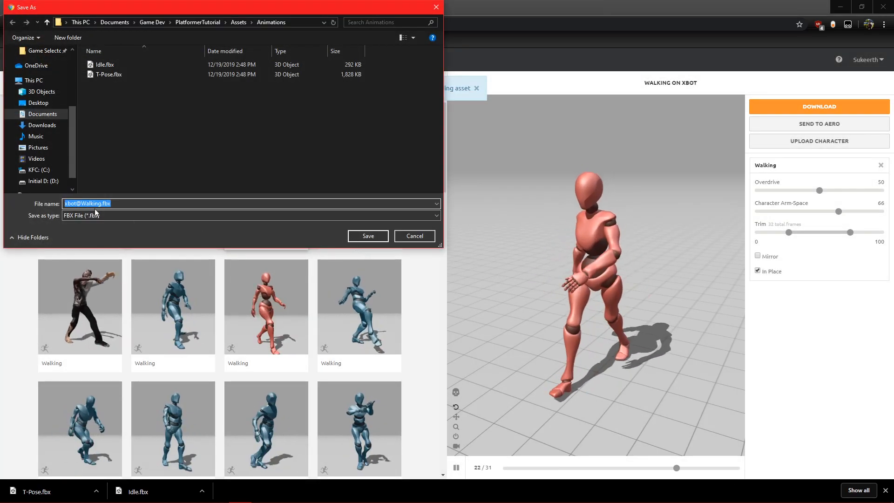
{"action": "left_click", "coordinate": [81, 203]}
{"action": "key", "text": "BackSpace"}
{"action": "key", "text": "BackSpace"}
{"action": "key", "text": "BackSpace"}
{"action": "key", "text": "BackSpace"}
{"action": "key", "text": "BackSpace"}
{"action": "key", "text": "Return"}
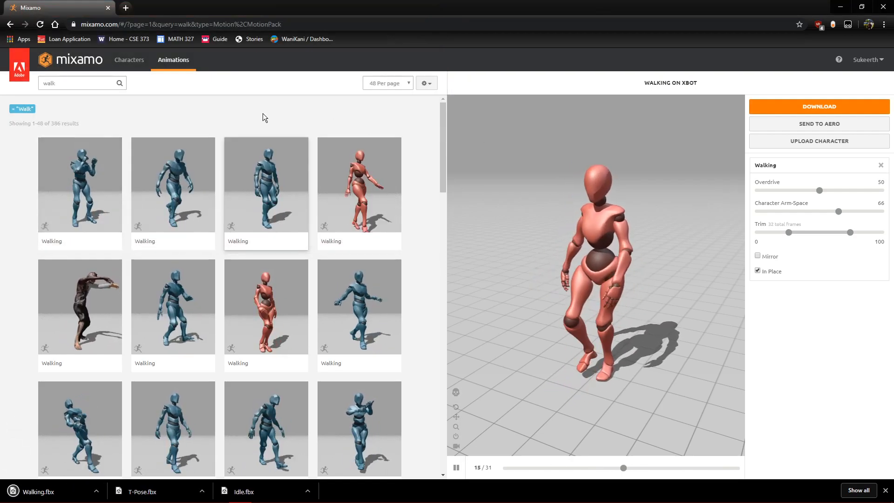
Search for "Running" and apply the first Running animation, with In Place enabled and Character Arm-Space at 59
{"action": "double_click", "coordinate": [84, 84]}
{"action": "type", "text": "Running"}
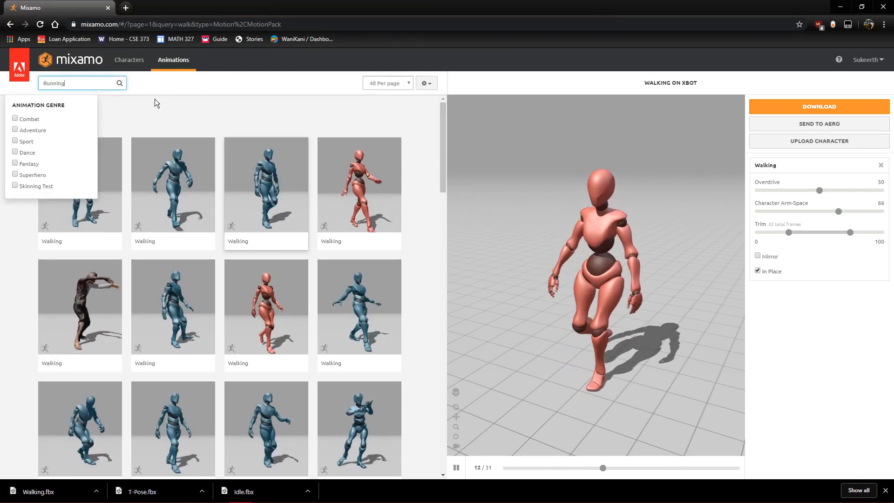
{"action": "key", "text": "Return"}
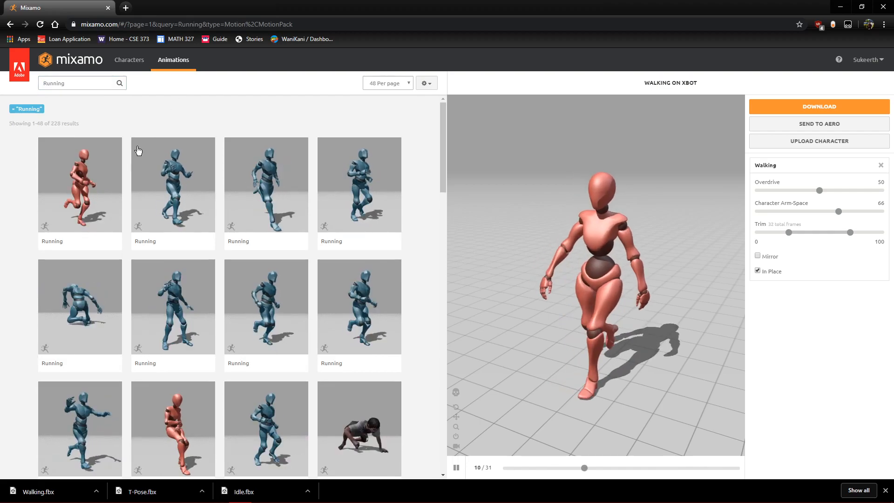
{"action": "left_click", "coordinate": [105, 170]}
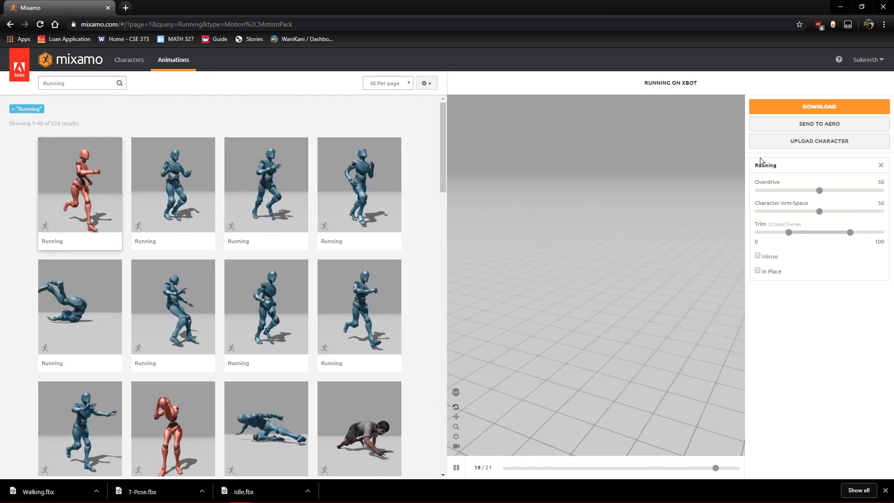
{"action": "left_click", "coordinate": [758, 271]}
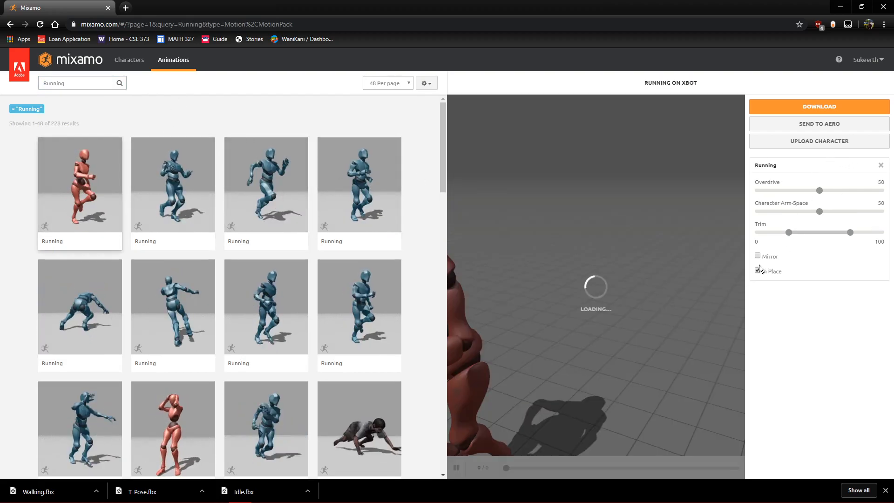
{"action": "left_click_drag", "start_coordinate": [819, 211], "coordinate": [831, 212]}
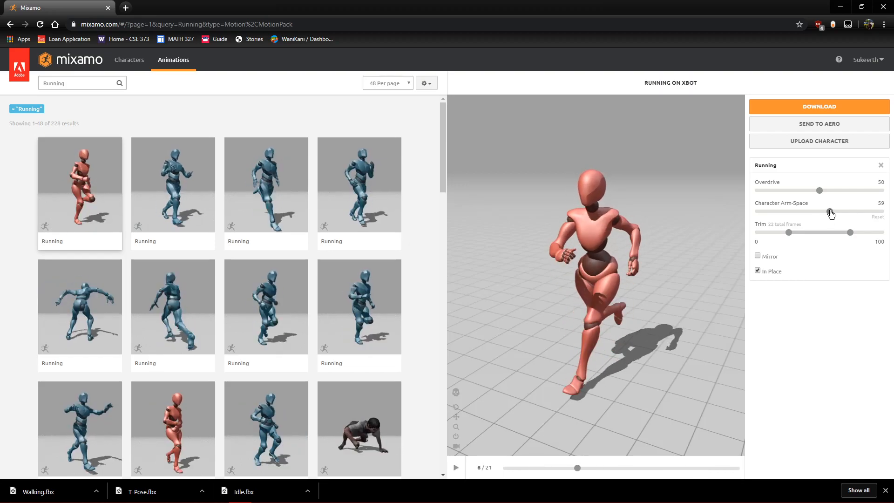
Download the Running animation in FBX for Unity format, Without Skin, and save it in the Animations folder as Running.fbx
{"action": "left_click", "coordinate": [806, 107]}
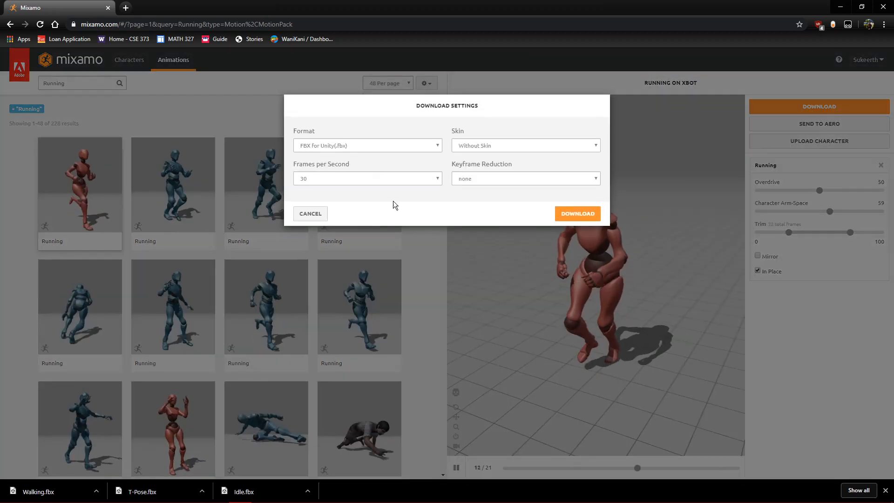
{"action": "left_click", "coordinate": [578, 213]}
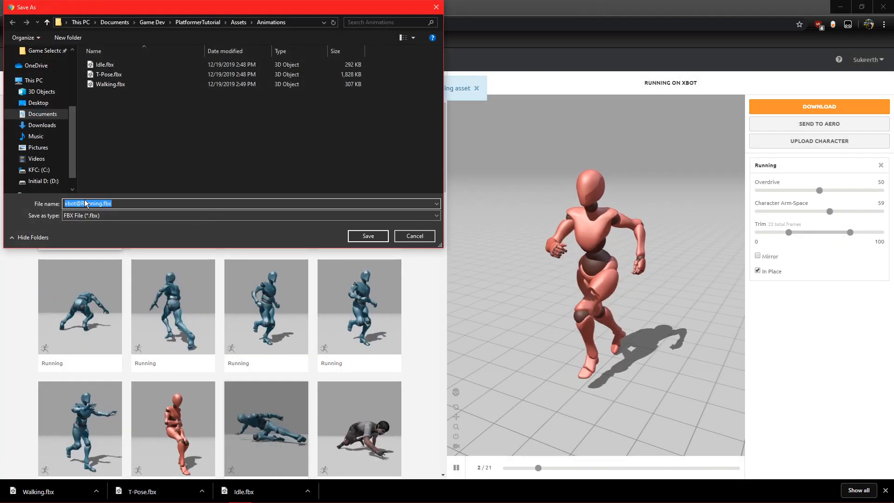
{"action": "left_click", "coordinate": [82, 203]}
{"action": "key", "text": "BackSpace"}
{"action": "key", "text": "BackSpace"}
{"action": "key", "text": "BackSpace"}
{"action": "key", "text": "BackSpace"}
{"action": "key", "text": "BackSpace"}
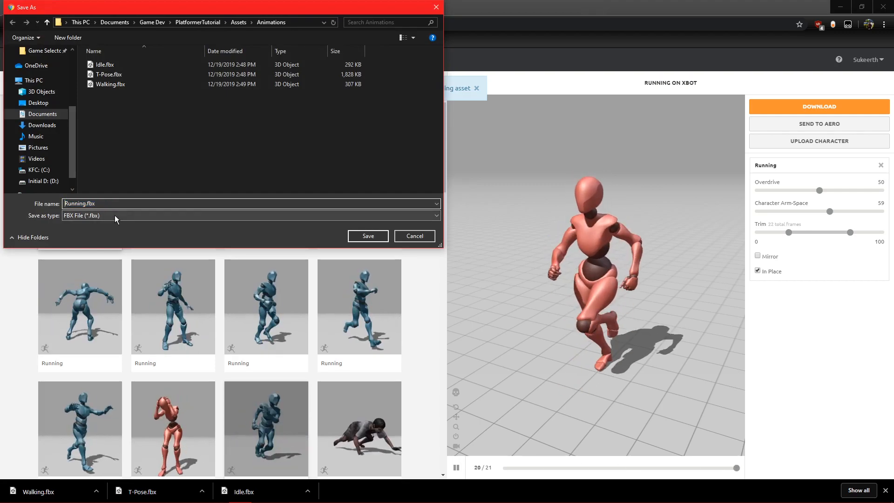
{"action": "key", "text": "Return"}
Switch to Unity and open the Animations folder in Assets to check the contents of the Idle model
{"action": "key", "text": "alt+Tab"}
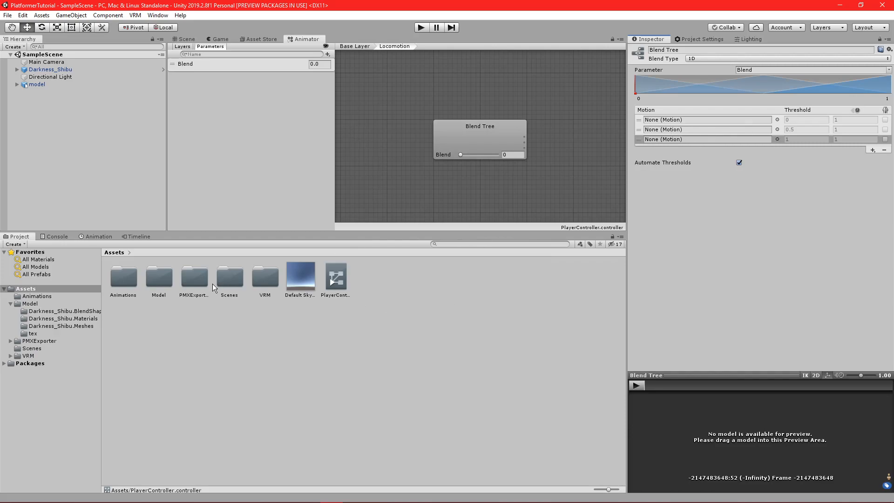
{"action": "double_click", "coordinate": [119, 281]}
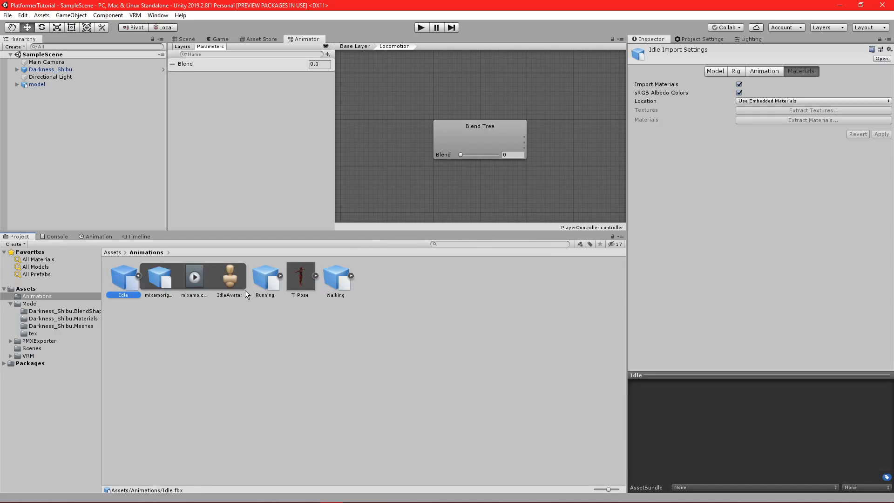
{"action": "left_click", "coordinate": [139, 276]}
{"action": "left_click", "coordinate": [222, 338]}
Set the T-Pose model's rig animation type to Humanoid and apply the import settings
{"action": "left_click", "coordinate": [198, 282]}
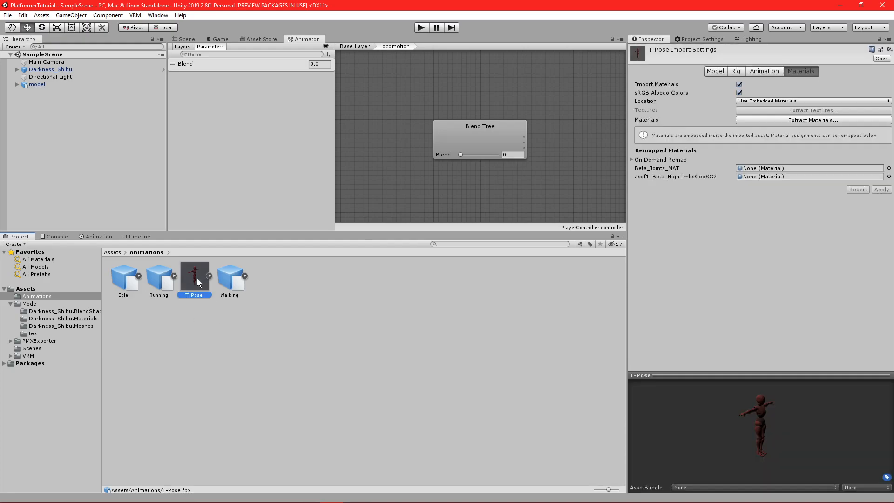
{"action": "left_click", "coordinate": [736, 72]}
{"action": "left_click", "coordinate": [751, 85]}
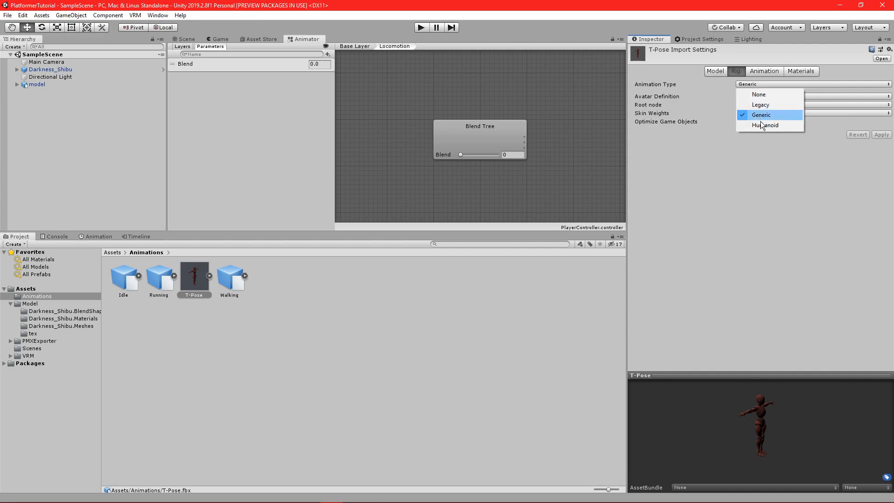
{"action": "left_click", "coordinate": [760, 124]}
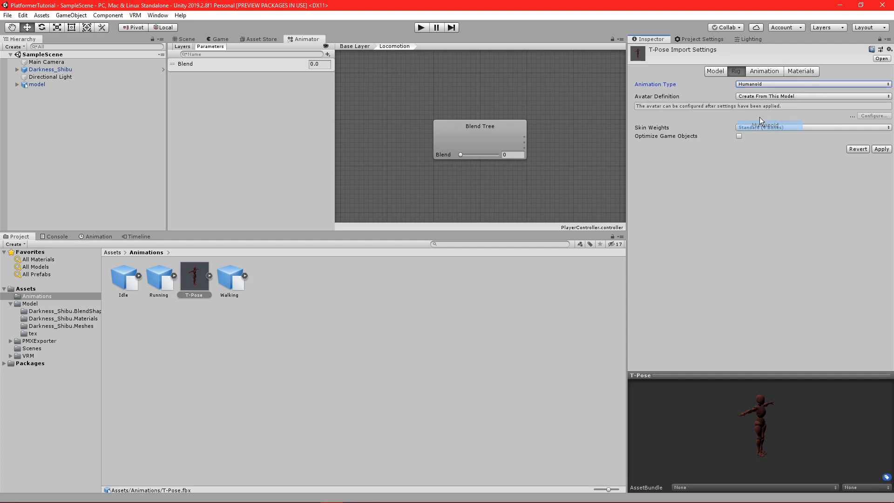
{"action": "left_click", "coordinate": [881, 150]}
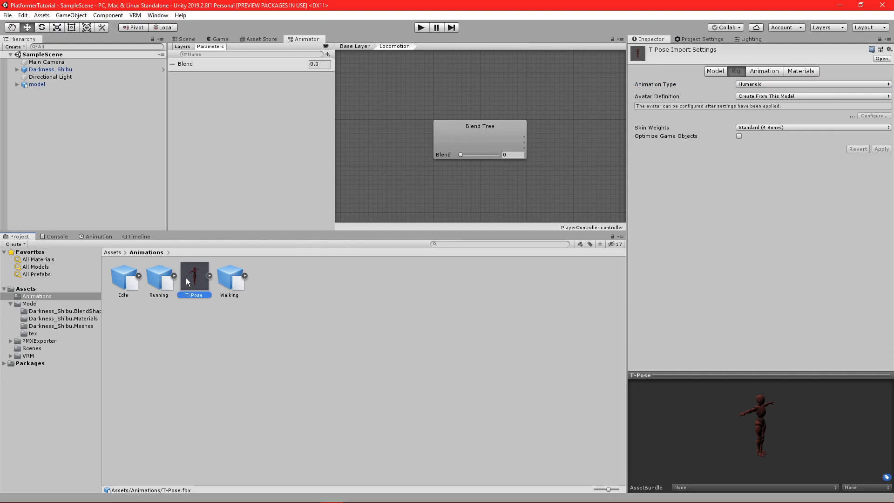
Set the Idle, Running and Walking models' rigs to Humanoid, copying the avatar definition from T-PoseAvatar, and apply the import settings
{"action": "left_click", "coordinate": [229, 278]}
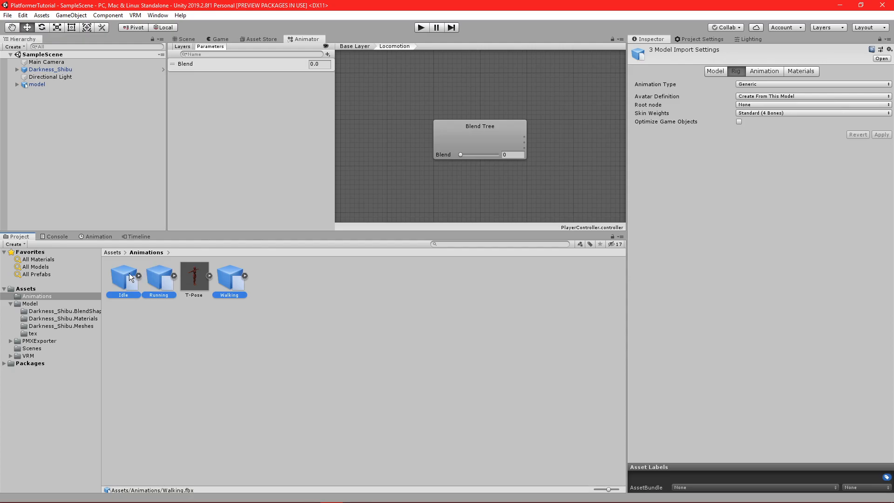
{"action": "left_click", "coordinate": [766, 83]}
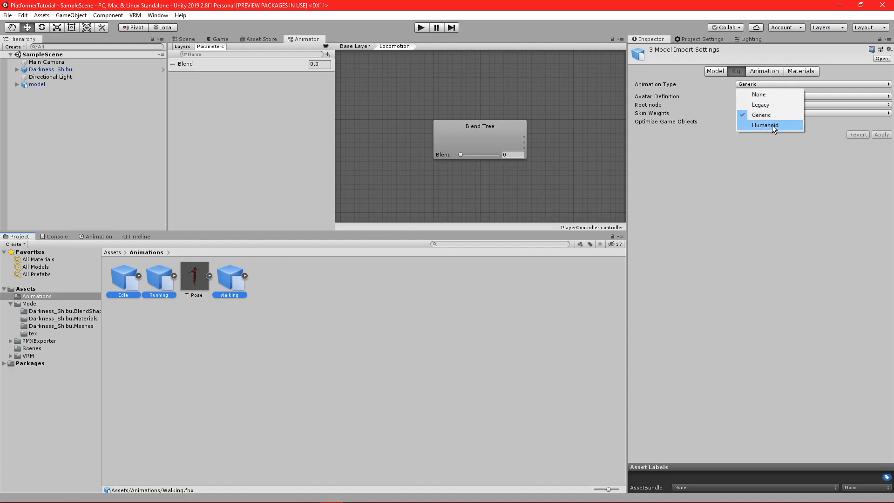
{"action": "left_click", "coordinate": [772, 125]}
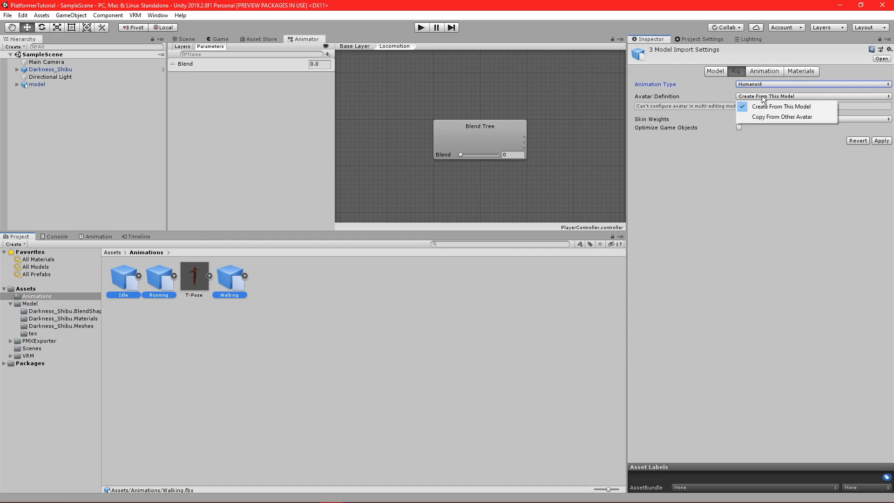
{"action": "left_click", "coordinate": [776, 117]}
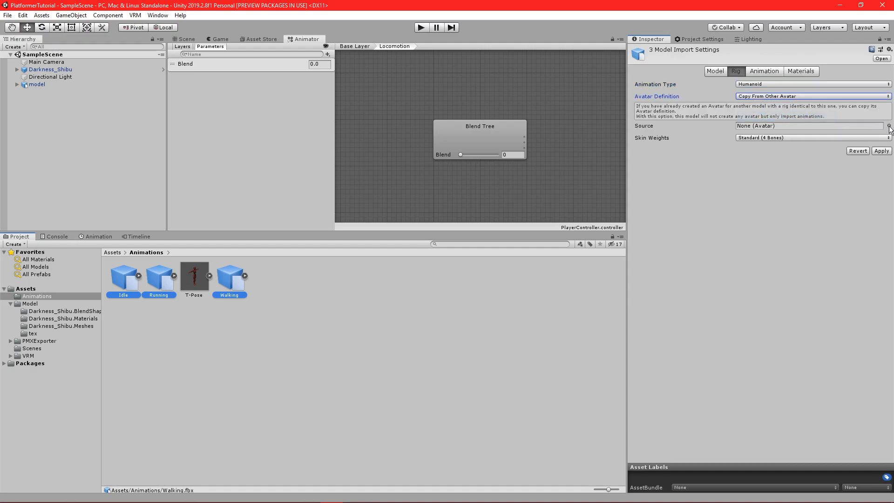
{"action": "left_click", "coordinate": [888, 126]}
{"action": "left_click", "coordinate": [537, 205]}
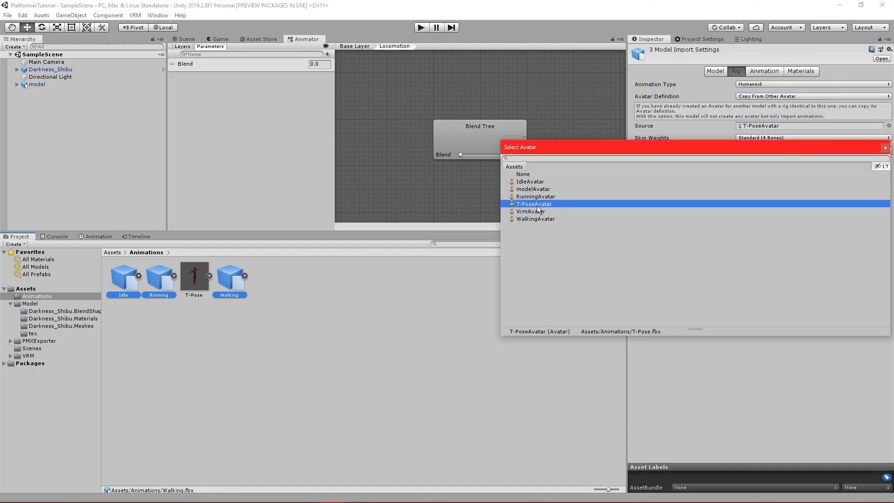
{"action": "left_click", "coordinate": [885, 148]}
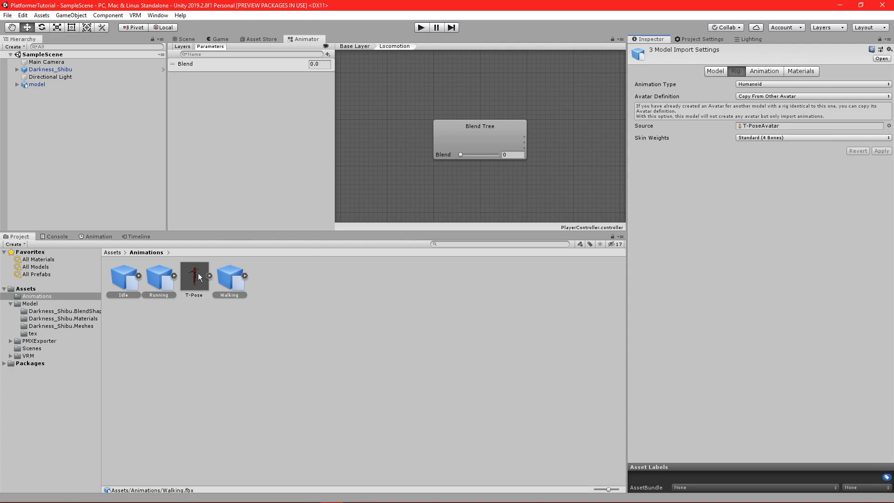
Rename the Walking model's clip as Walking, enable Loop Time and Loop Pose, apply the settings, and preview the animation
{"action": "left_click", "coordinate": [227, 277]}
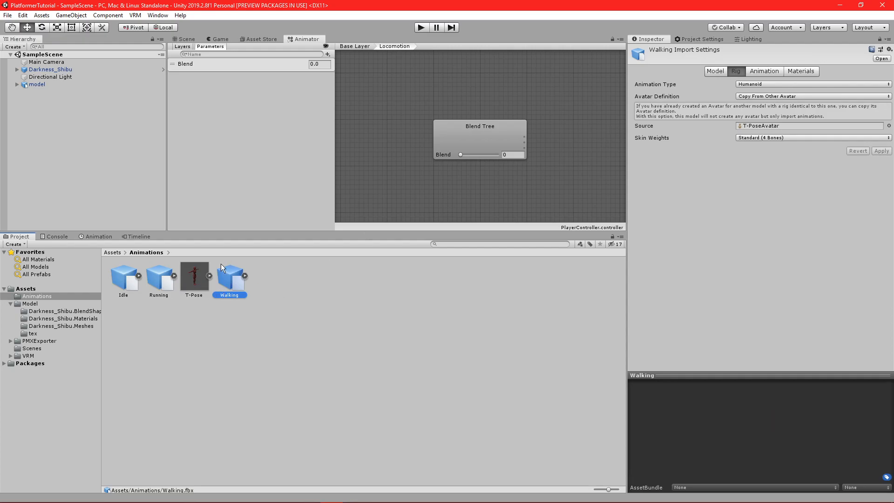
{"action": "left_click", "coordinate": [765, 72]}
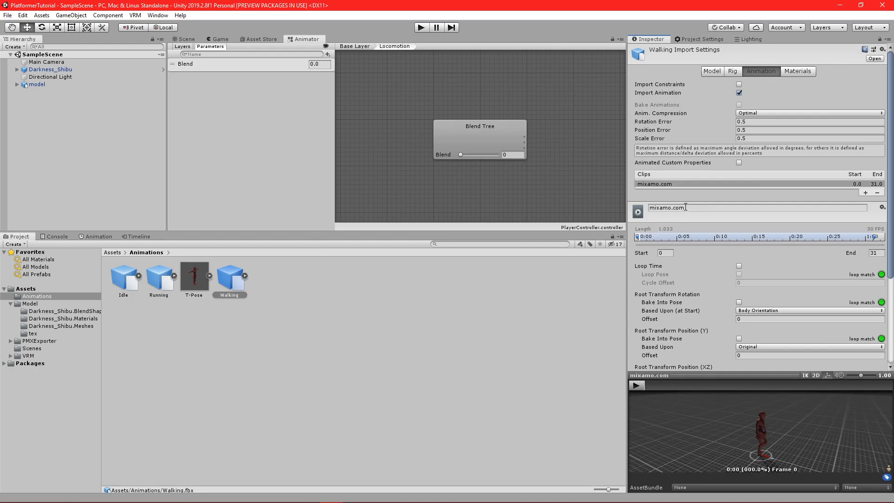
{"action": "type", "text": "Walking"}
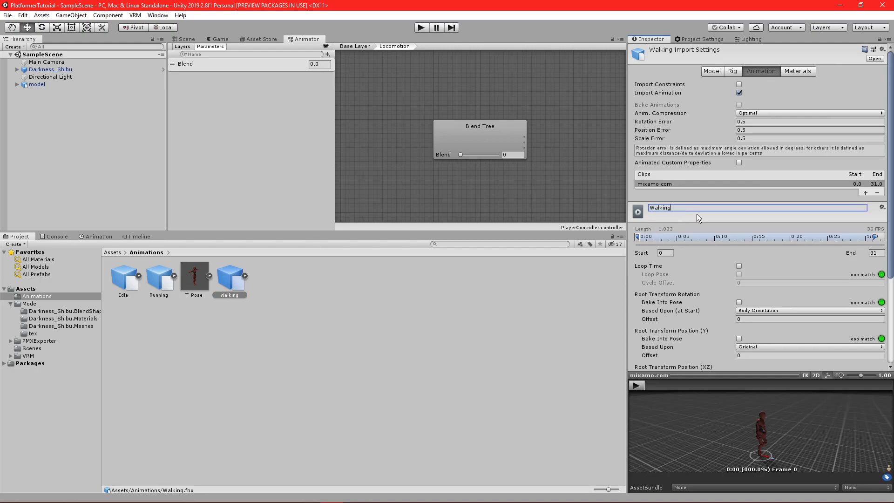
{"action": "key", "text": "Return"}
{"action": "scroll", "coordinate": [687, 231], "scroll_direction": "down", "scroll_amount": 4}
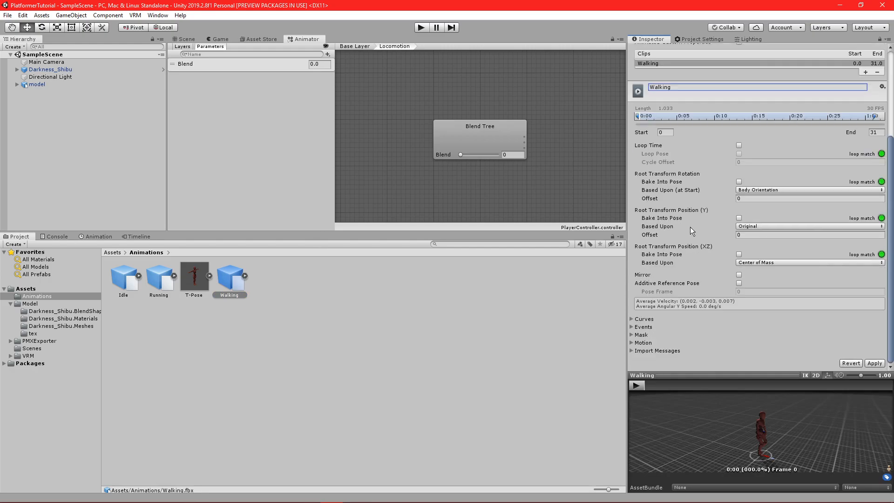
{"action": "left_click", "coordinate": [739, 145]}
{"action": "left_click", "coordinate": [739, 154]}
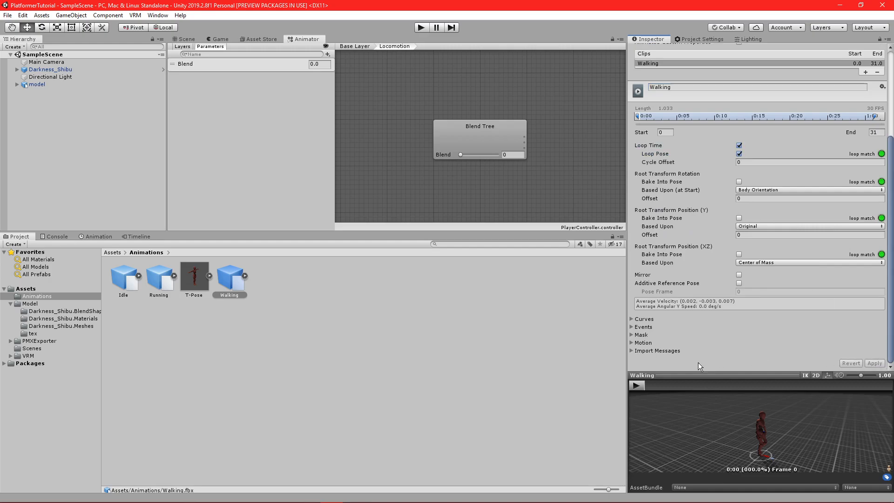
{"action": "left_click", "coordinate": [644, 388]}
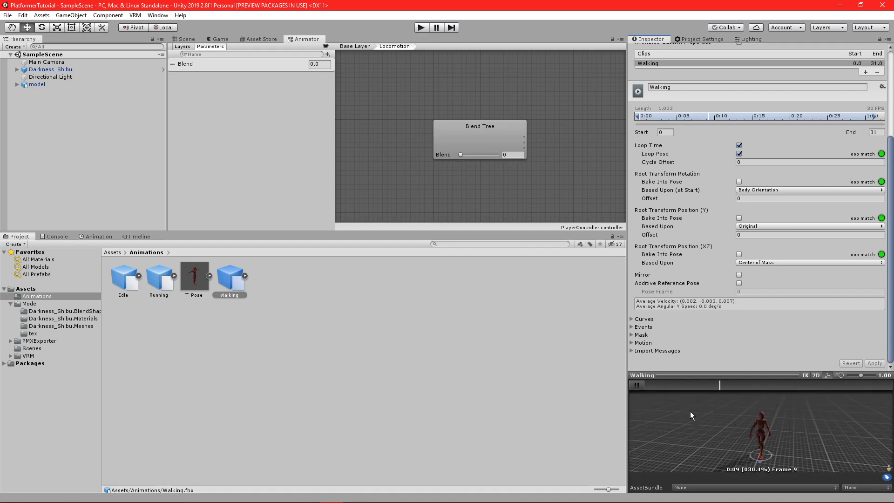
{"action": "right_click_drag", "start_coordinate": [799, 421], "coordinate": [832, 431]}
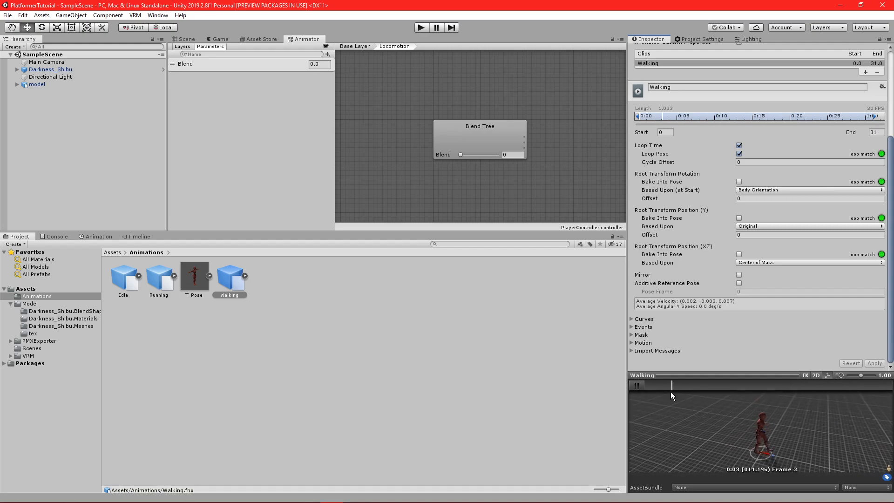
{"action": "left_click", "coordinate": [636, 386]}
Rename the Idle and Running models' clips as Idle and Running, enable Loop Time and Loop Pose for both, and apply
{"action": "left_click", "coordinate": [113, 280]}
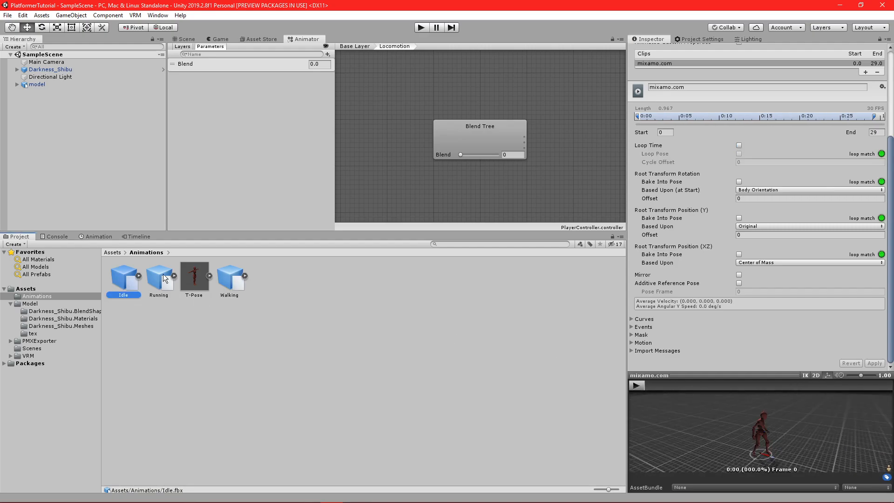
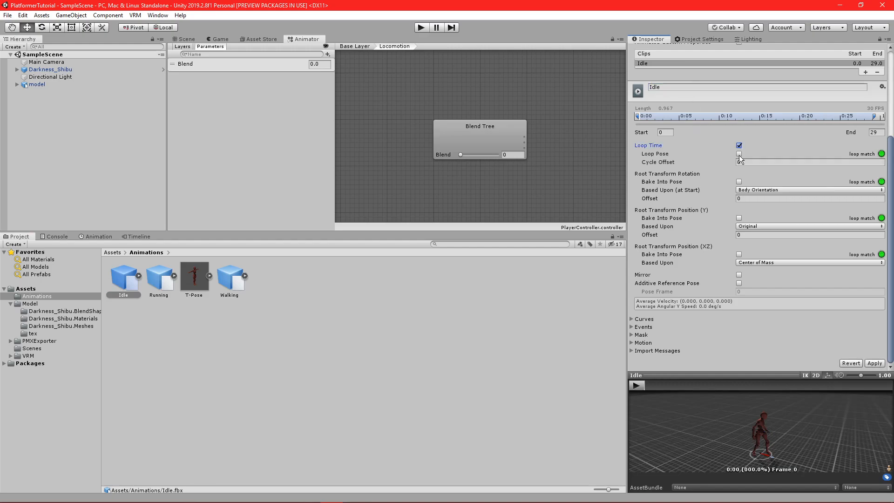
{"action": "left_click", "coordinate": [159, 282]}
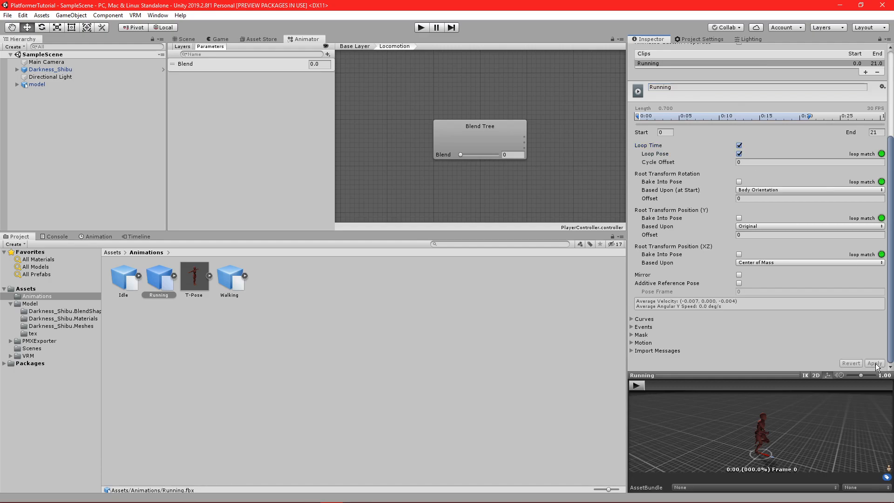
Rename the blend tree's Blend parameter as speedPercent and test sliding its value up to 1
{"action": "left_click", "coordinate": [488, 142]}
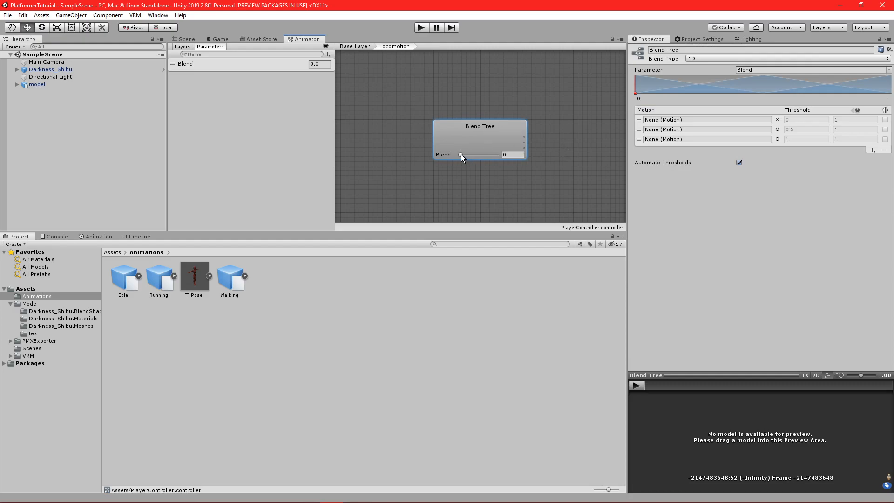
{"action": "double_click", "coordinate": [194, 64]}
{"action": "type", "text": "speedPercent"}
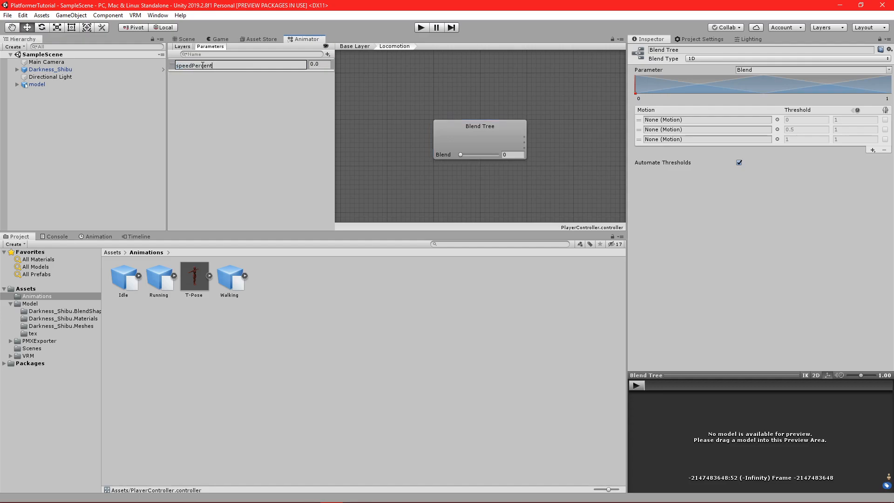
{"action": "key", "text": "Return"}
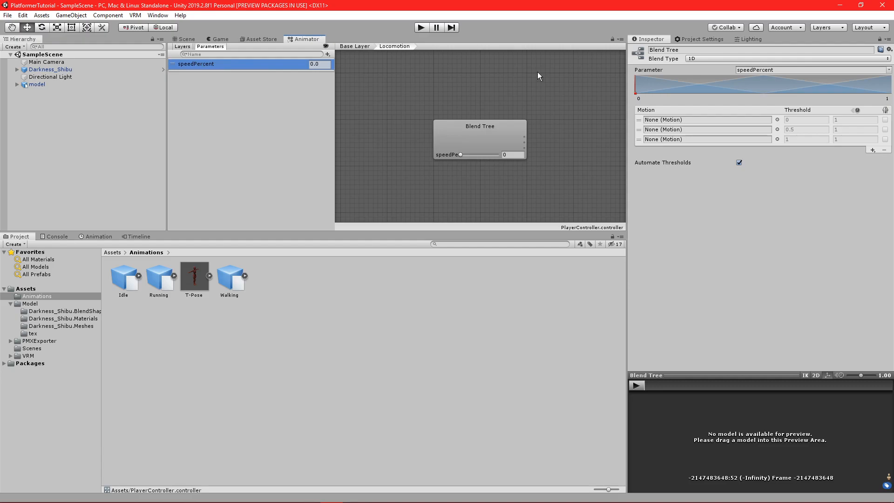
{"action": "mouse_move", "coordinate": [460, 155]}
{"action": "left_mouse_down"}
{"action": "mouse_move", "coordinate": [506, 146]}
{"action": "mouse_move", "coordinate": [456, 154]}
{"action": "mouse_move", "coordinate": [499, 149]}
{"action": "left_mouse_up"}
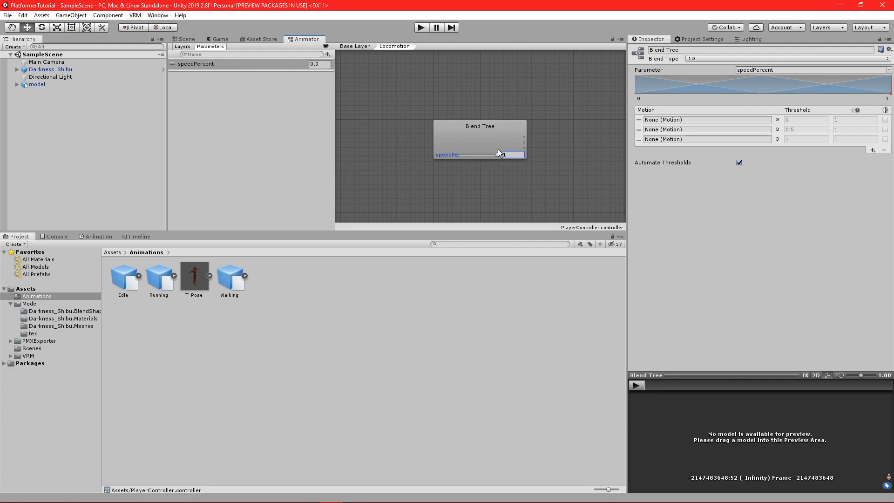
Assign Idle, Walking and Running, in that order, to the blend tree's three motion slots
{"action": "left_click", "coordinate": [777, 120]}
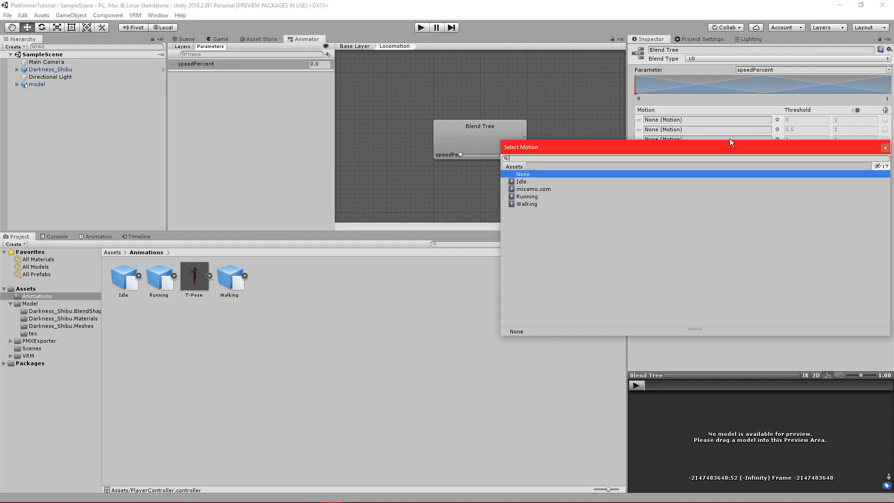
{"action": "left_click", "coordinate": [536, 183]}
{"action": "left_click", "coordinate": [886, 148]}
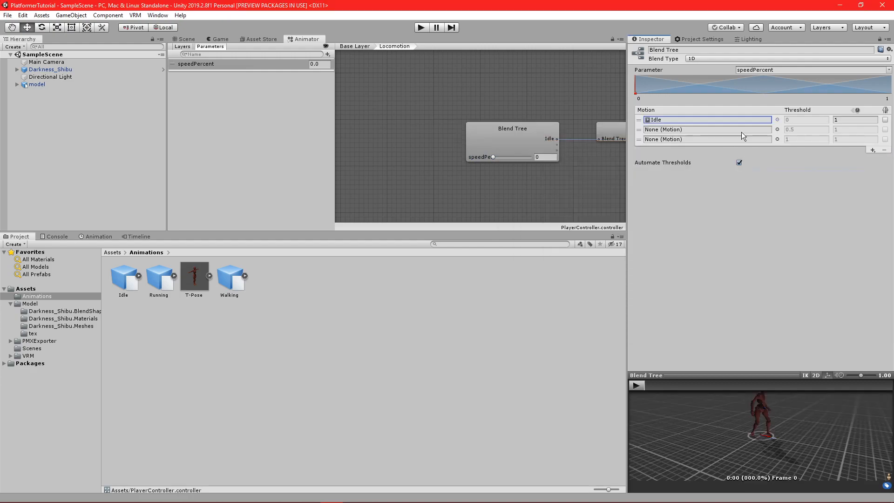
{"action": "left_click", "coordinate": [776, 129]}
{"action": "left_click", "coordinate": [533, 200]}
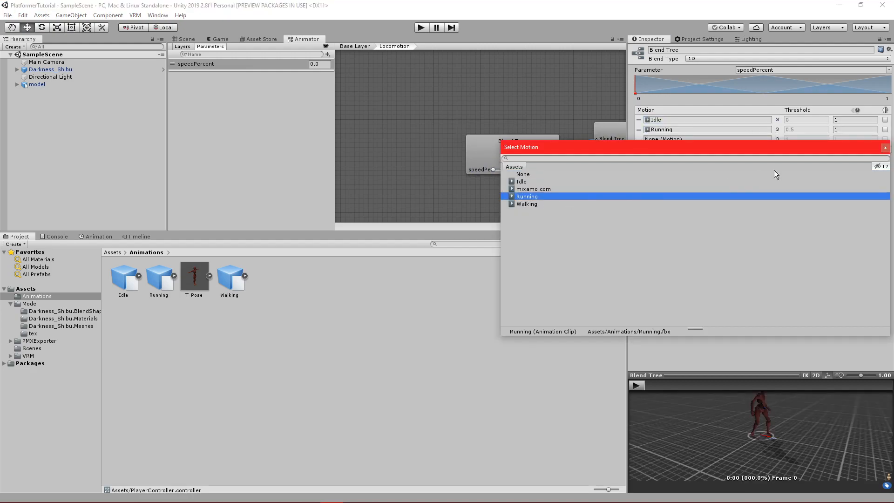
{"action": "left_click", "coordinate": [551, 204]}
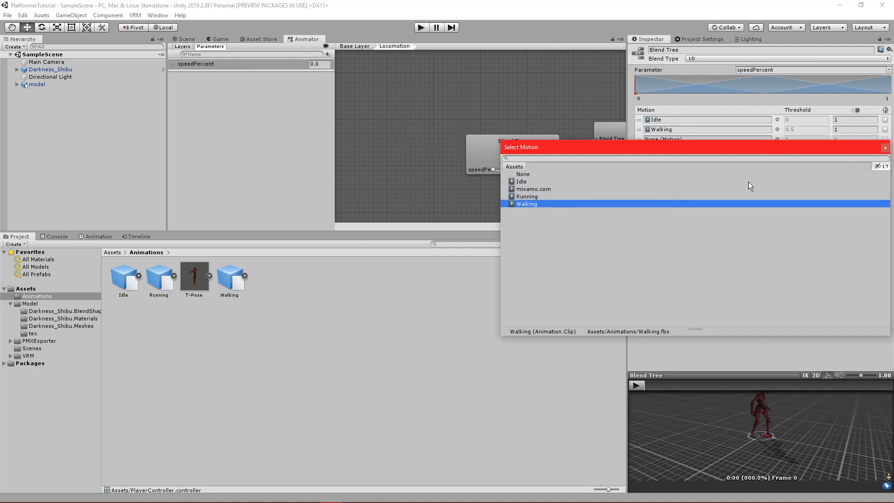
{"action": "left_click", "coordinate": [885, 148]}
{"action": "left_click", "coordinate": [777, 140]}
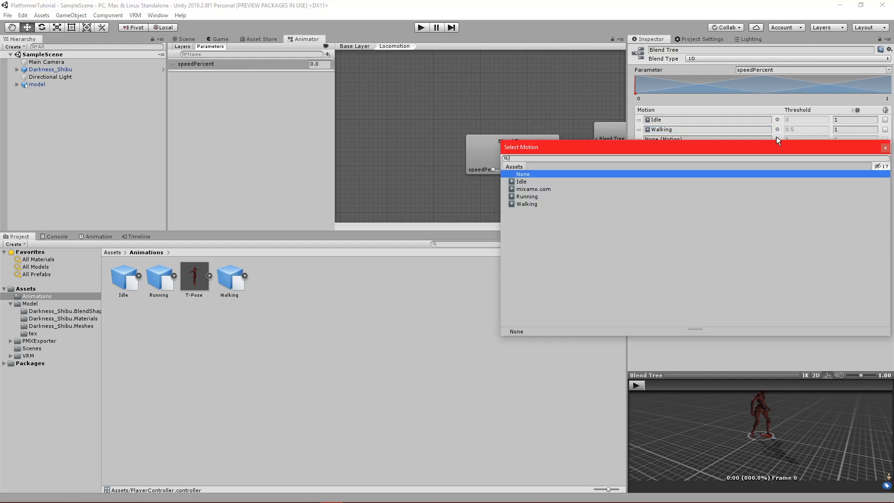
{"action": "left_click", "coordinate": [535, 199]}
{"action": "left_click", "coordinate": [887, 149]}
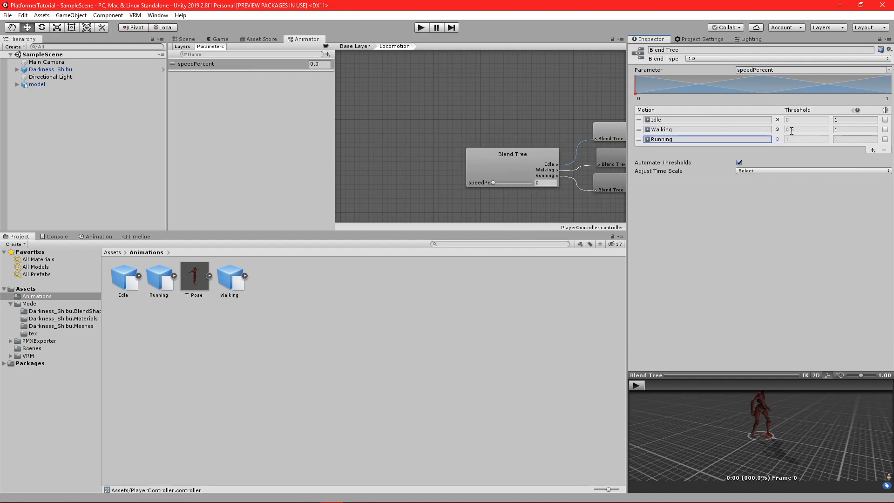
Turn Automate Thresholds off and back on, and examine the speed multipliers of the three motions
{"action": "left_click", "coordinate": [738, 163]}
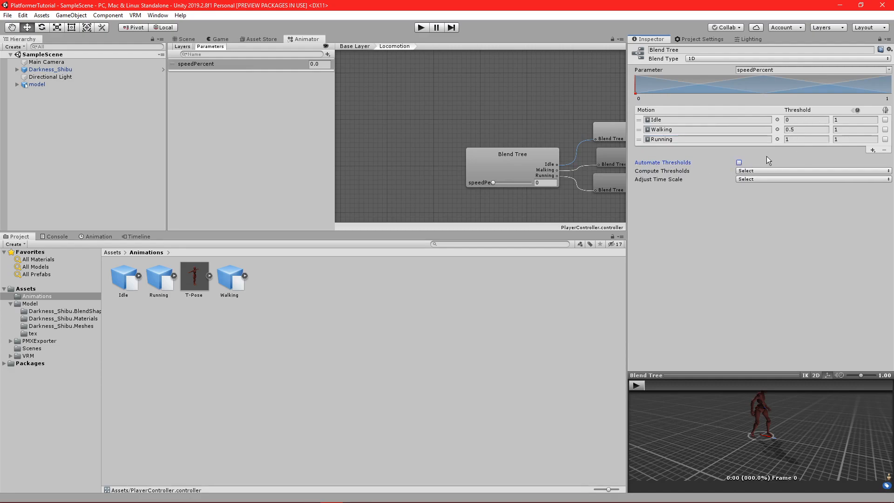
{"action": "left_click", "coordinate": [738, 162]}
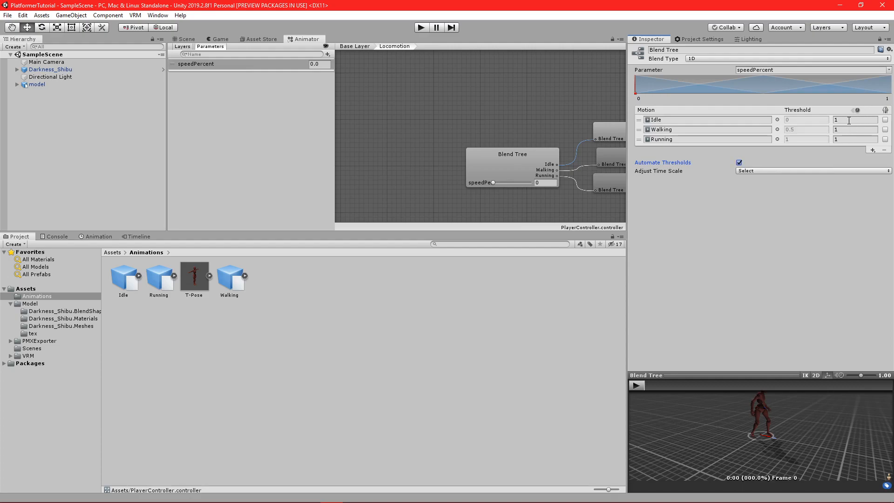
{"action": "left_click", "coordinate": [848, 120]}
{"action": "left_click", "coordinate": [846, 131]}
{"action": "left_click", "coordinate": [846, 140]}
{"action": "left_click", "coordinate": [844, 119]}
Try mirroring the Idle motion, check it in the blend tree preview, and turn mirroring back off
{"action": "left_click_drag", "start_coordinate": [786, 419], "coordinate": [769, 460]}
{"action": "scroll", "coordinate": [809, 421], "scroll_direction": "up", "scroll_amount": 4}
{"action": "right_click_drag", "start_coordinate": [810, 421], "coordinate": [829, 412]}
{"action": "left_click", "coordinate": [885, 119]}
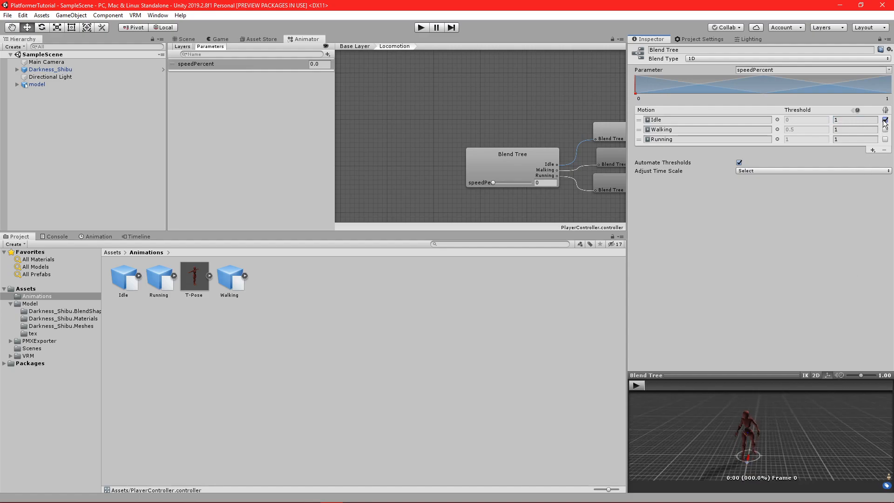
{"action": "scroll", "coordinate": [758, 438], "scroll_direction": "up", "scroll_amount": 4}
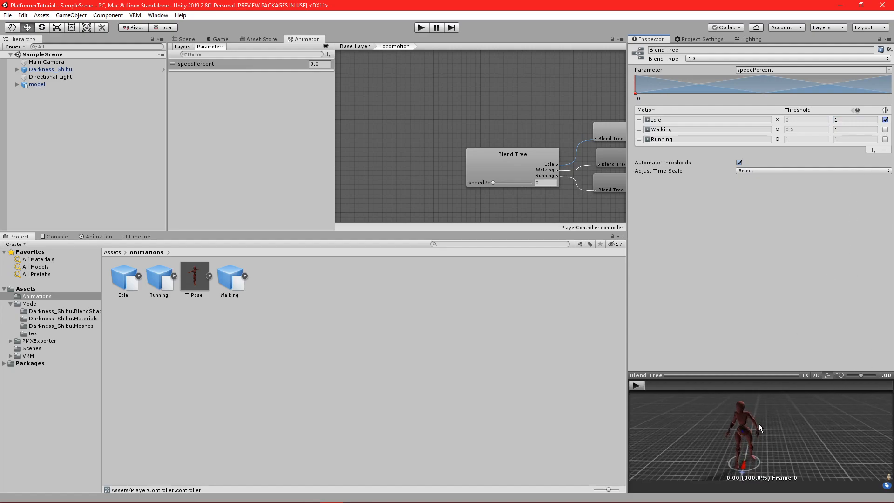
{"action": "left_click", "coordinate": [884, 120]}
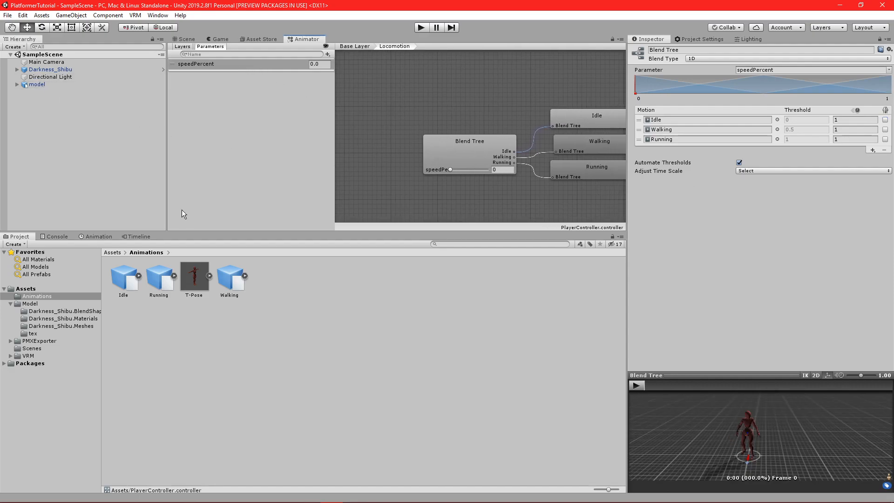
Assign PlayerController from Assets as the Animator controller of the model object in the scene, and run the scene to test it
{"action": "left_click", "coordinate": [108, 253]}
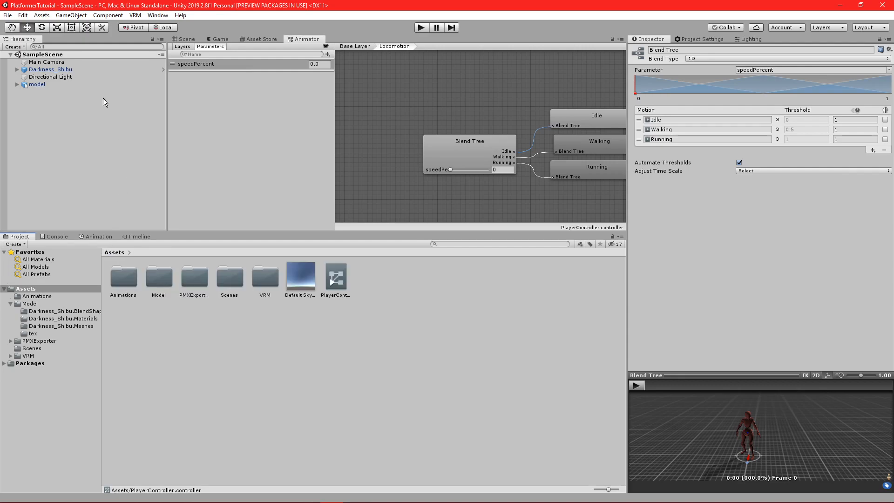
{"action": "left_click", "coordinate": [193, 40]}
{"action": "left_click", "coordinate": [46, 84]}
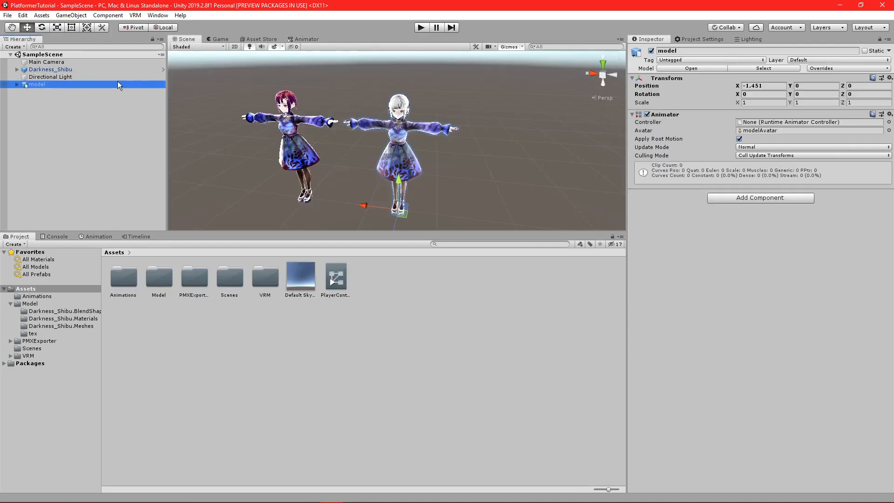
{"action": "left_click_drag", "start_coordinate": [333, 286], "coordinate": [757, 124]}
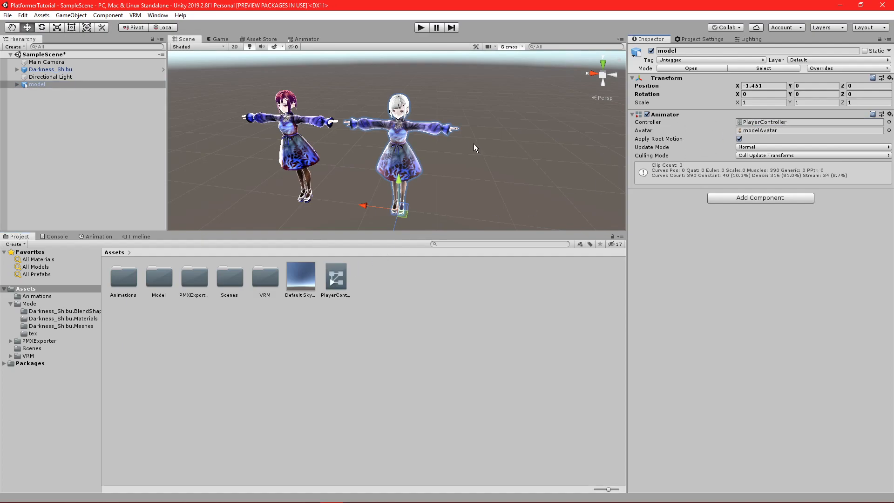
{"action": "left_click", "coordinate": [421, 28]}
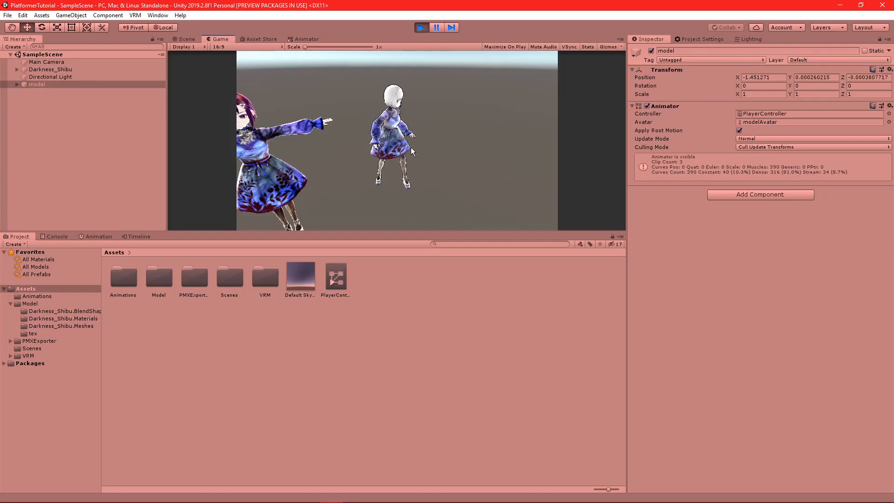
Dock the Animator window below the Inspector and raise the blend tree's speedPercent to 1 in the running scene to test the motions
{"action": "left_click", "coordinate": [308, 39]}
{"action": "left_click_drag", "start_coordinate": [309, 39], "coordinate": [712, 343]}
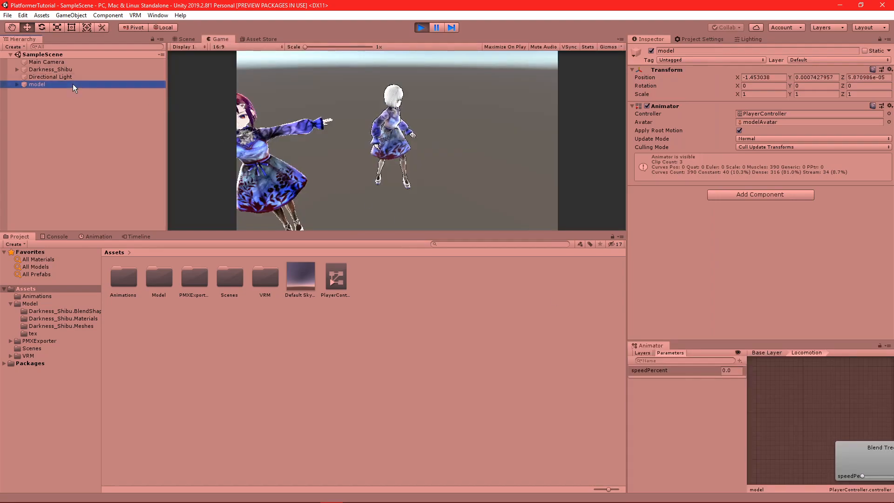
{"action": "middle_click_drag", "start_coordinate": [820, 432], "coordinate": [770, 404]}
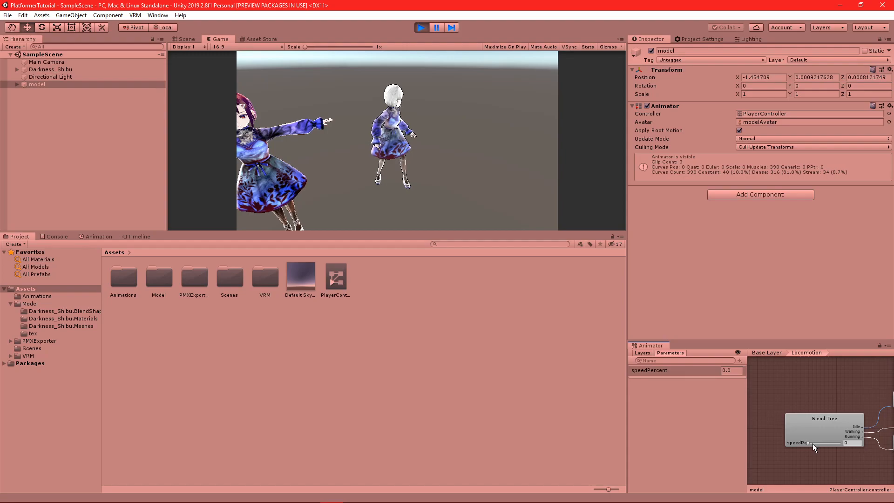
{"action": "left_click_drag", "start_coordinate": [808, 443], "coordinate": [844, 436]}
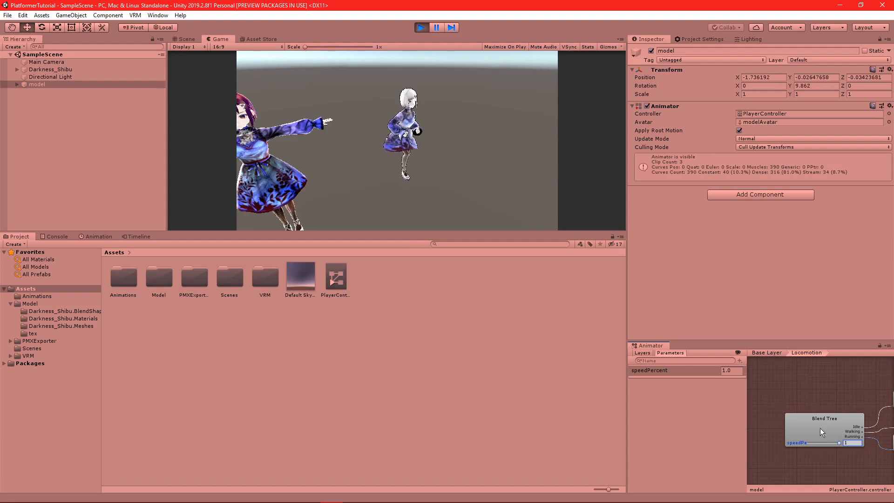
Stop the running scene and look at the model object up close in the scene
{"action": "left_click", "coordinate": [421, 27]}
{"action": "scroll", "coordinate": [413, 120], "scroll_direction": "up", "scroll_amount": 4}
{"action": "middle_click_drag", "start_coordinate": [400, 130], "coordinate": [434, 145]}
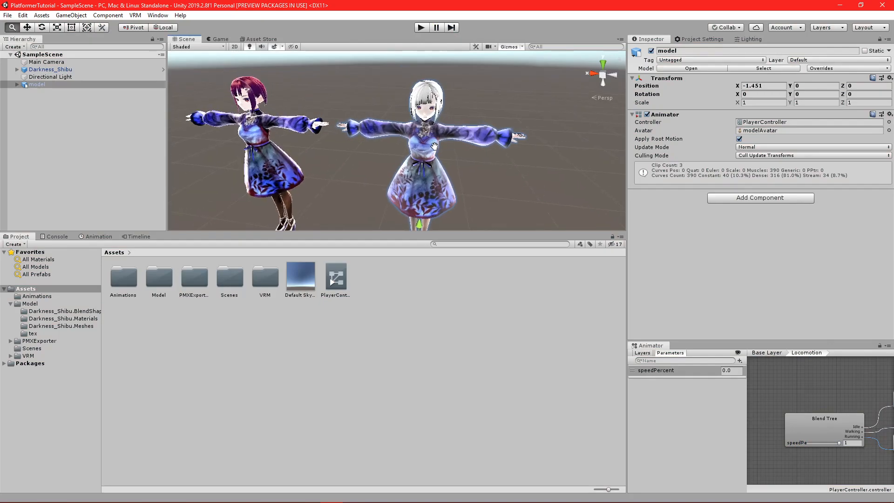
{"action": "scroll", "coordinate": [442, 108], "scroll_direction": "up", "scroll_amount": 8}
{"action": "scroll", "coordinate": [442, 108], "scroll_direction": "down", "scroll_amount": 8}
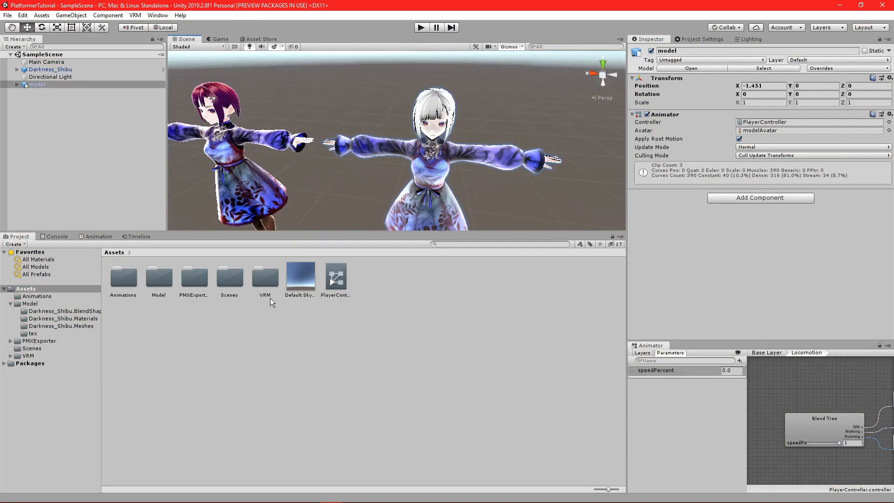
Examine the animated properties and keyframes of the model object's read-only Idle clip
{"action": "left_click", "coordinate": [96, 237]}
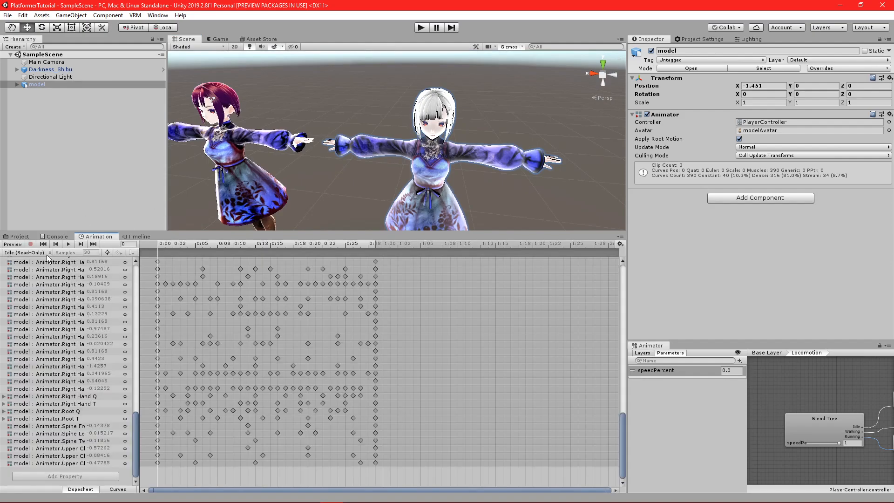
{"action": "left_click", "coordinate": [40, 84]}
{"action": "scroll", "coordinate": [59, 326], "scroll_direction": "up", "scroll_amount": 10}
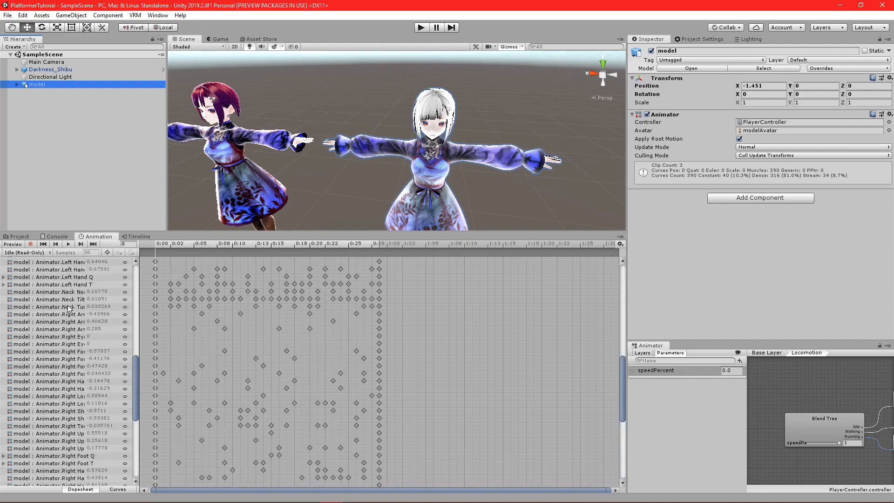
{"action": "scroll", "coordinate": [84, 308], "scroll_direction": "up", "scroll_amount": 10}
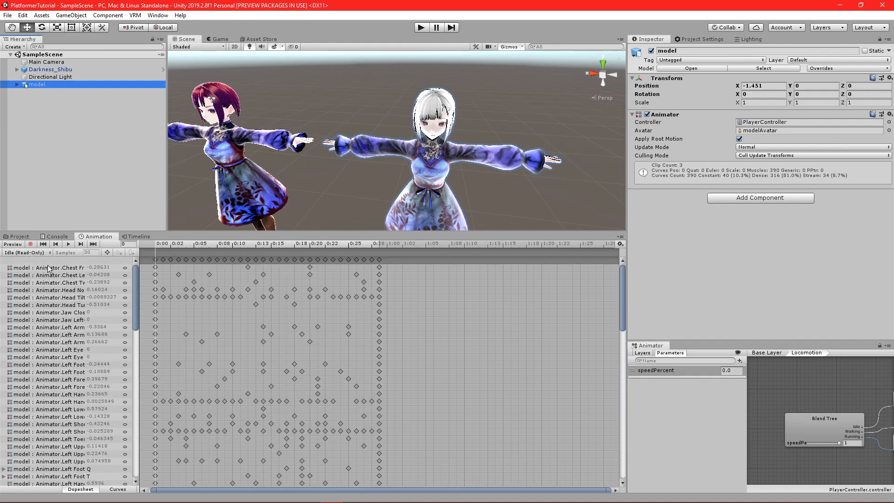
{"action": "scroll", "coordinate": [259, 361], "scroll_direction": "down", "scroll_amount": 3}
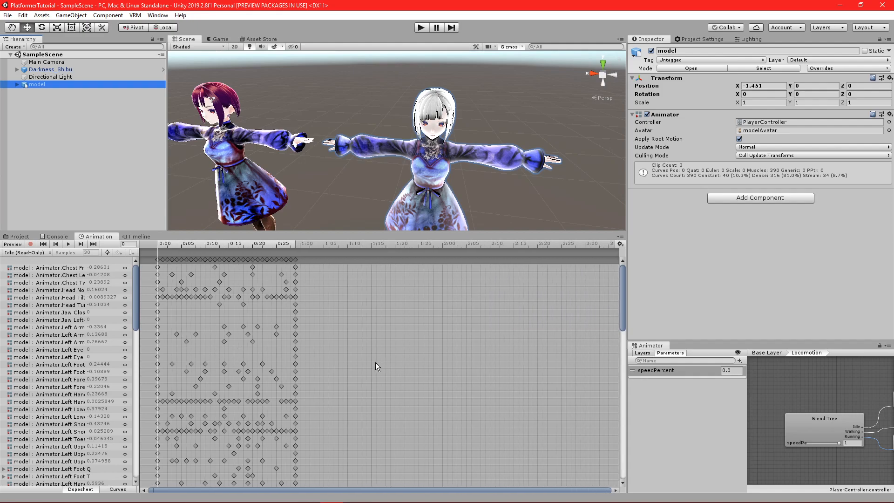
{"action": "scroll", "coordinate": [236, 389], "scroll_direction": "up", "scroll_amount": 2}
{"action": "left_click_drag", "start_coordinate": [223, 492], "coordinate": [118, 370]}
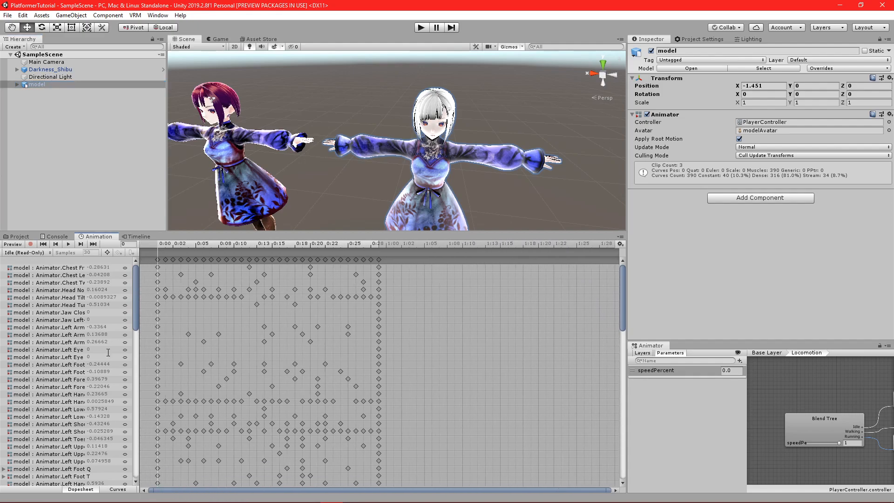
{"action": "left_click", "coordinate": [155, 305]}
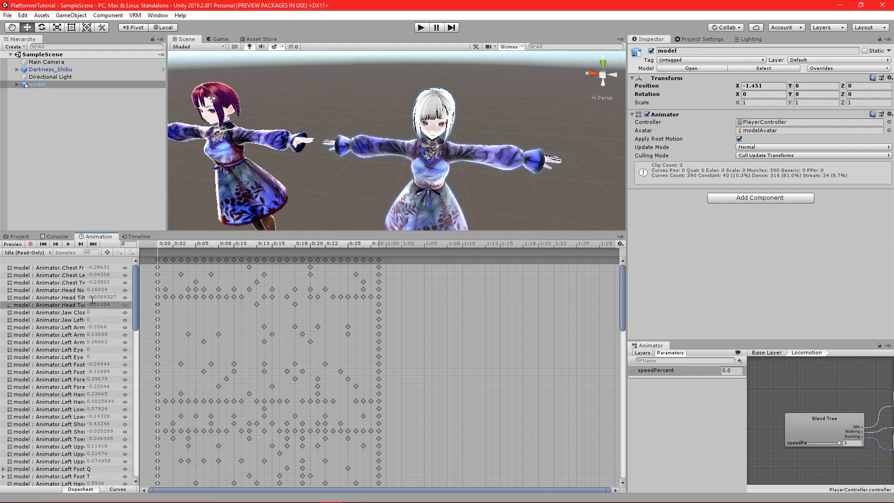
{"action": "scroll", "coordinate": [80, 342], "scroll_direction": "down", "scroll_amount": 15}
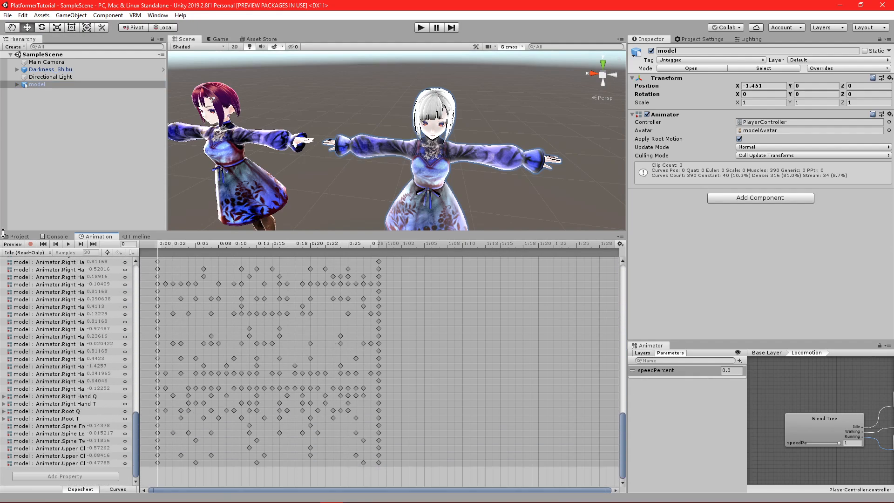
Duplicate the Idle clip contained in the Idle model file in the Animations folder
{"action": "left_click", "coordinate": [18, 237]}
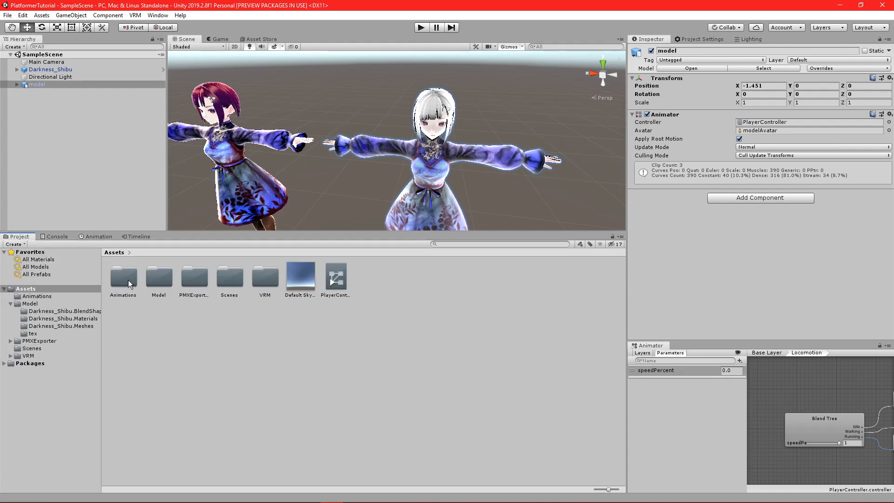
{"action": "double_click", "coordinate": [122, 279]}
{"action": "left_click", "coordinate": [138, 276]}
{"action": "left_click", "coordinate": [195, 278]}
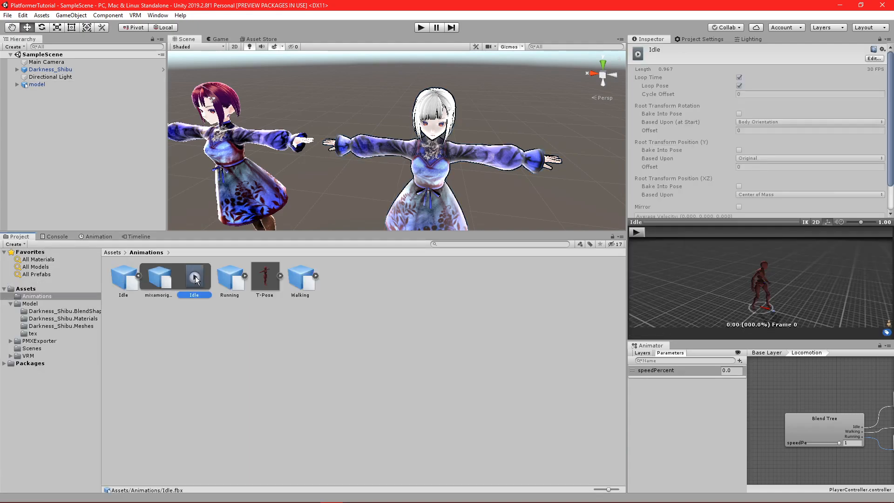
{"action": "key", "text": "ctrl+d"}
Check the Idle model file's rig import settings and rename the duplicated clip as IdleCustom
{"action": "left_click", "coordinate": [195, 279]}
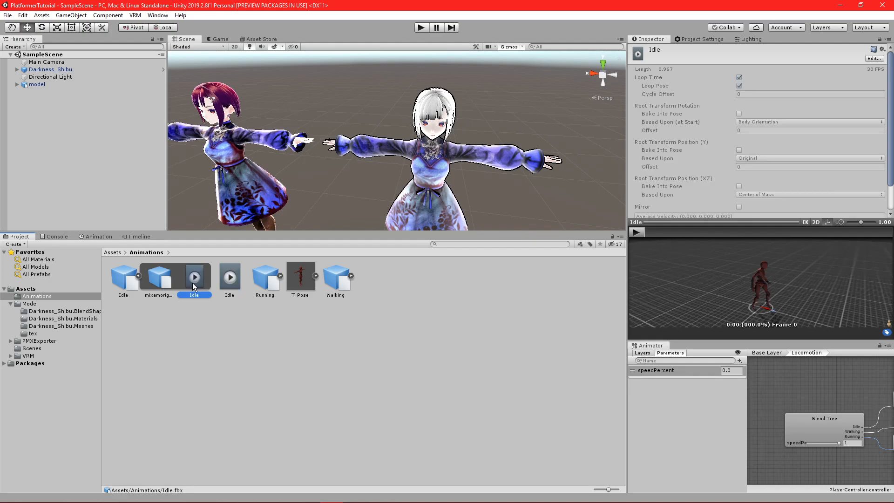
{"action": "left_click", "coordinate": [123, 279]}
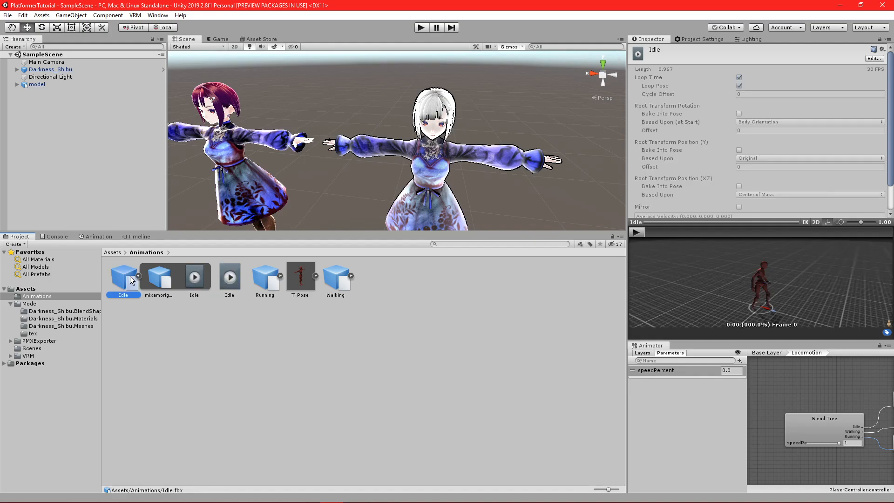
{"action": "left_click", "coordinate": [736, 71]}
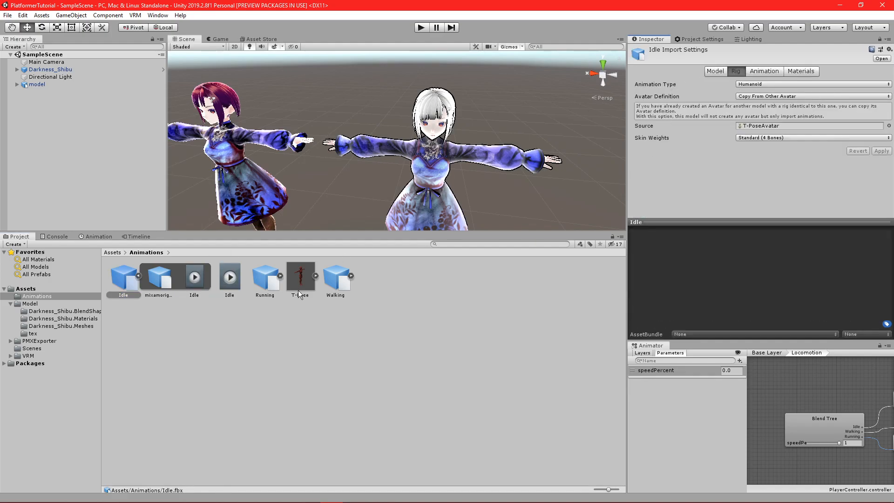
{"action": "left_click", "coordinate": [230, 278]}
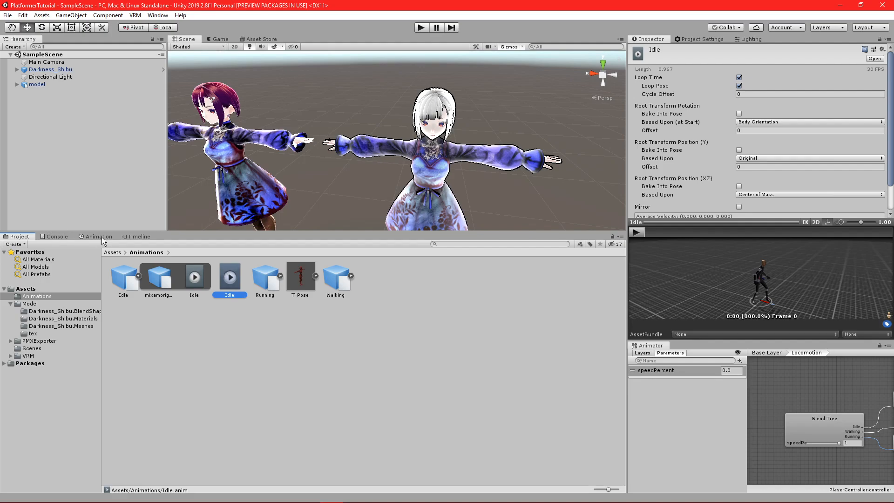
{"action": "left_click", "coordinate": [237, 295]}
{"action": "type", "text": "Custom"}
{"action": "key", "text": "Return"}
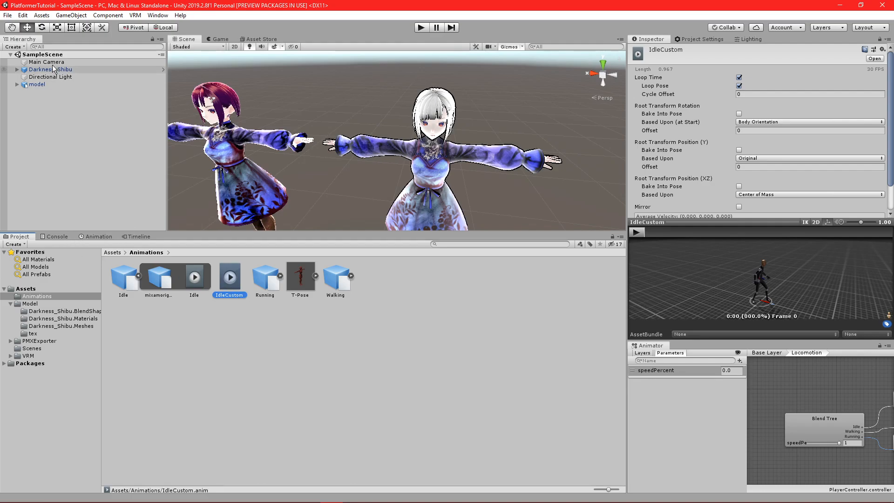
Replace the Idle motion in the PlayerController blend tree with IdleCustom
{"action": "left_click", "coordinate": [52, 85]}
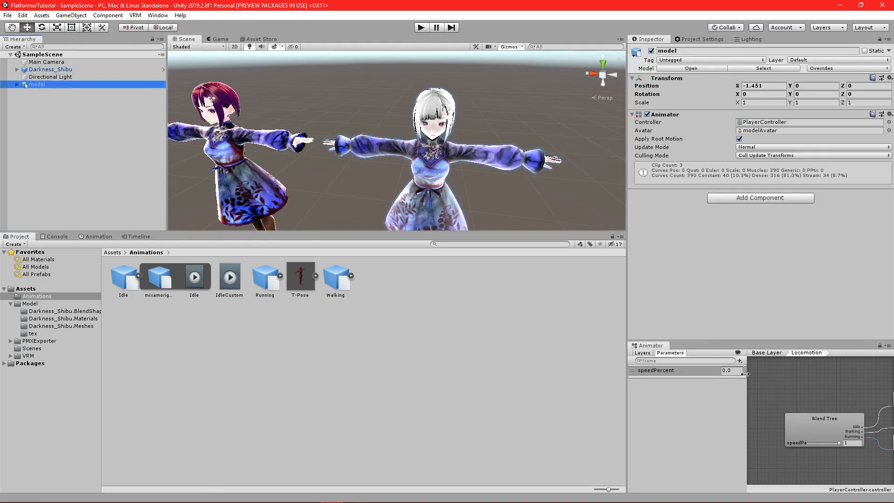
{"action": "scroll", "coordinate": [752, 374], "scroll_direction": "down", "scroll_amount": 3}
{"action": "middle_click_drag", "start_coordinate": [833, 388], "coordinate": [777, 382]}
{"action": "left_click", "coordinate": [766, 399]}
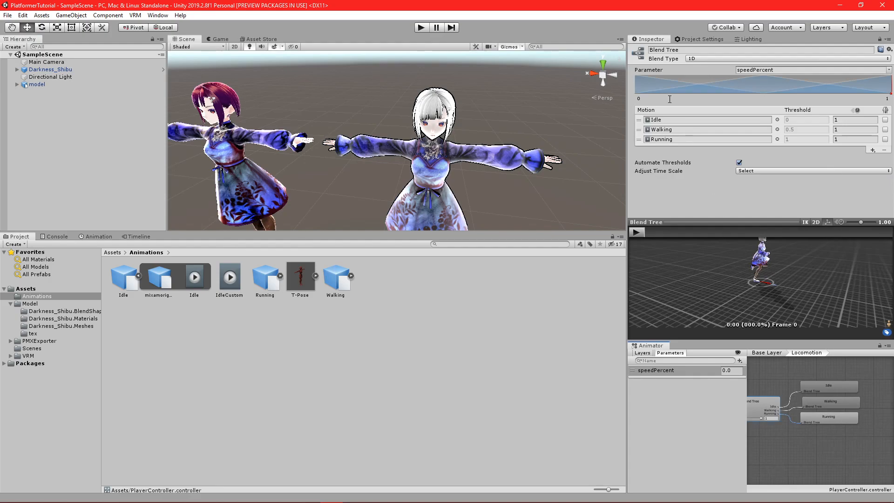
{"action": "left_click", "coordinate": [777, 119]}
{"action": "left_click", "coordinate": [577, 189]}
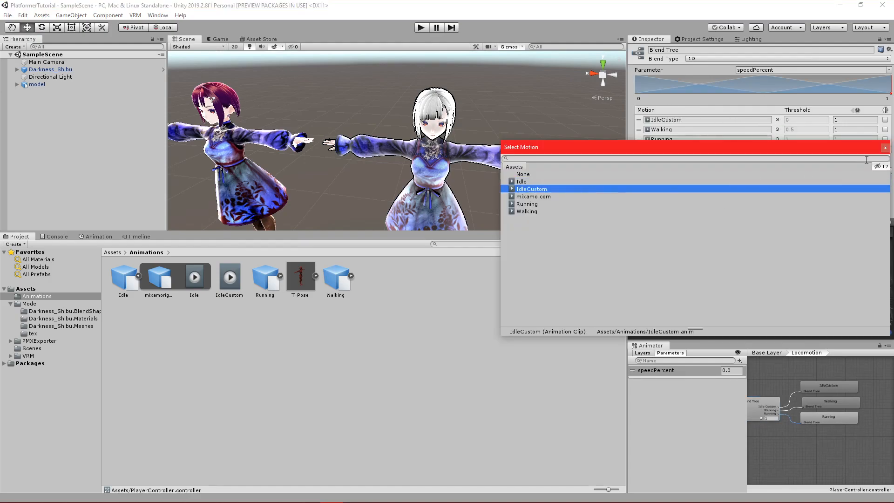
{"action": "left_click", "coordinate": [885, 148]}
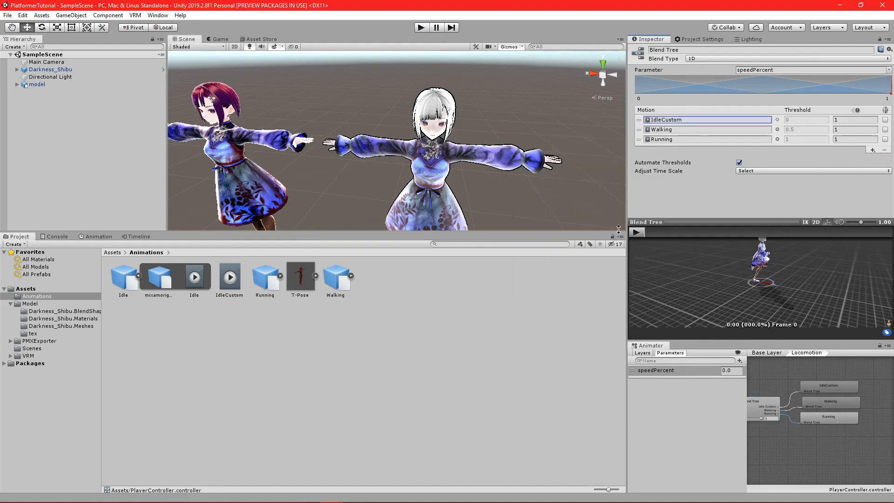
Show the model object's IdleCustom clip in the Animation window for editing
{"action": "left_click", "coordinate": [89, 238]}
{"action": "left_click", "coordinate": [40, 85]}
{"action": "left_click", "coordinate": [28, 253]}
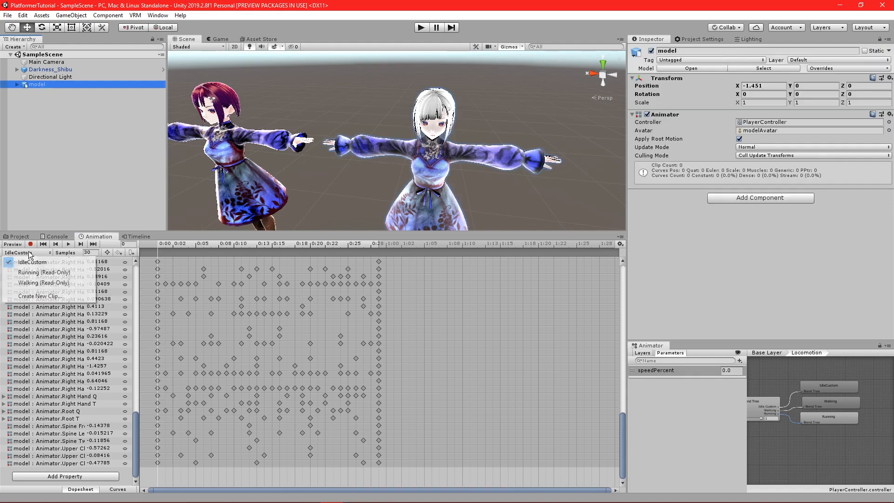
{"action": "left_click", "coordinate": [36, 261]}
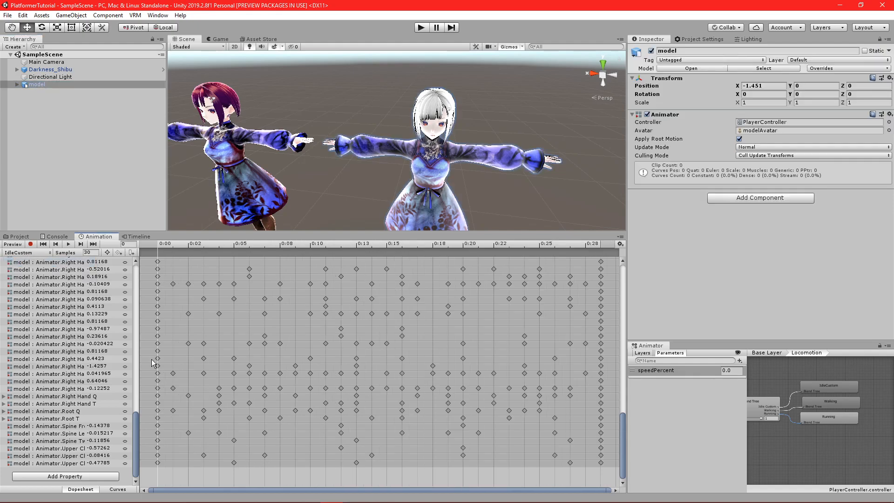
{"action": "scroll", "coordinate": [152, 359], "scroll_direction": "down", "scroll_amount": 2}
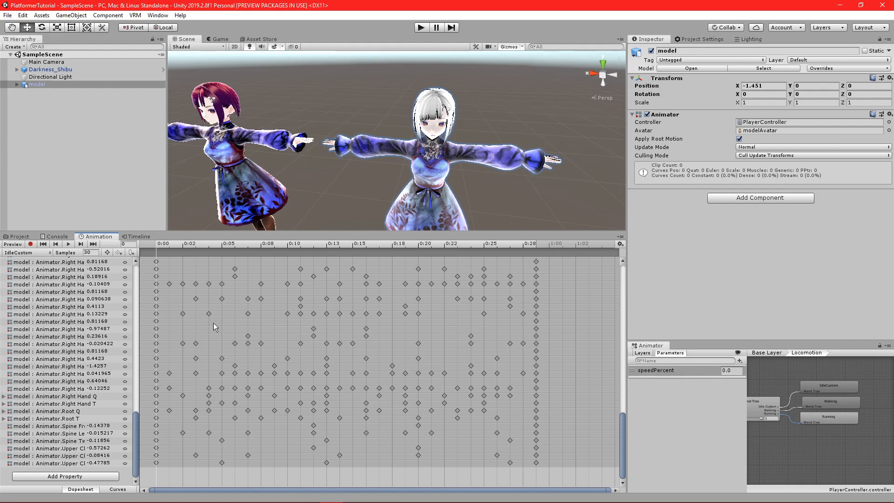
Examine the list of BlendShapes on the Body mesh inside the model object
{"action": "left_click", "coordinate": [18, 84]}
{"action": "left_click", "coordinate": [30, 99]}
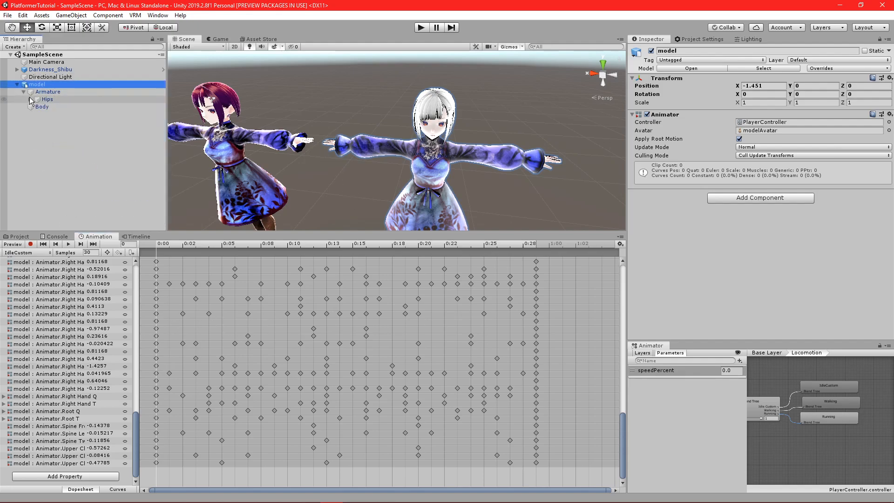
{"action": "left_click", "coordinate": [37, 107]}
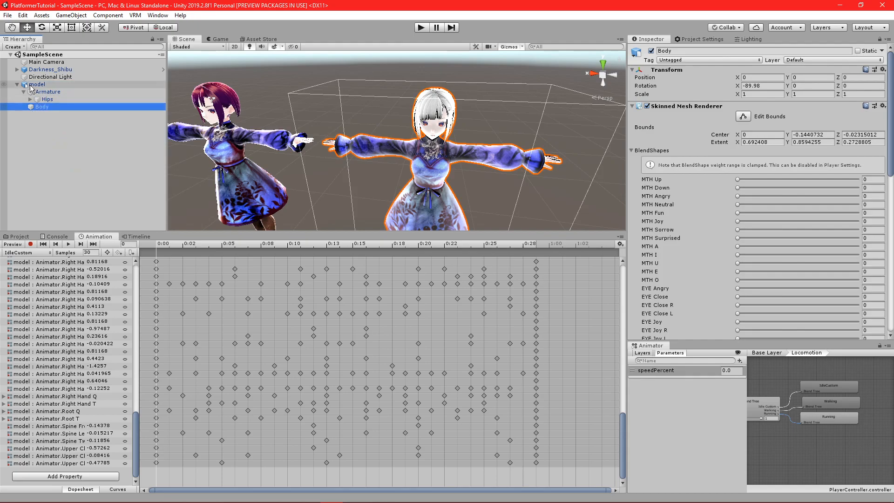
{"action": "left_click", "coordinate": [633, 149]}
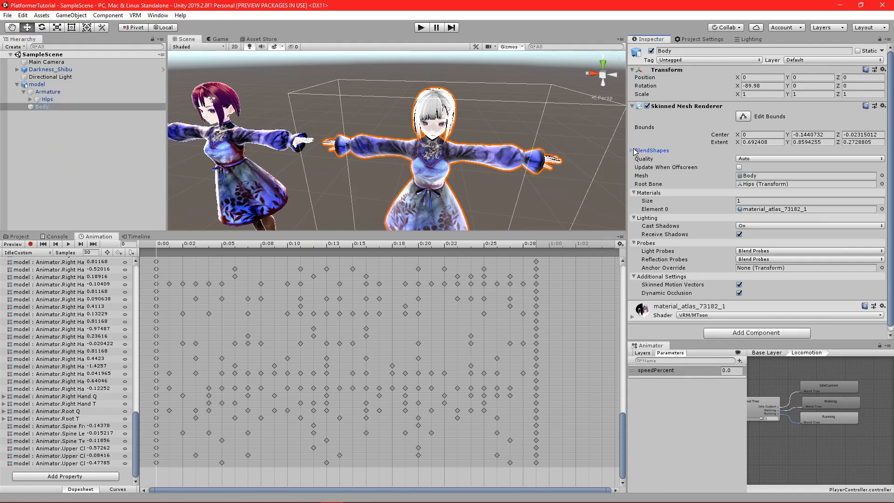
{"action": "left_click", "coordinate": [632, 151]}
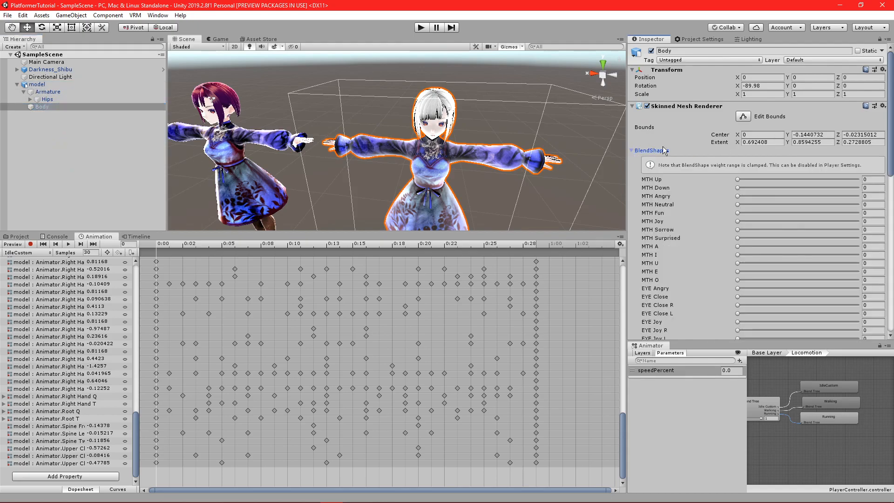
{"action": "scroll", "coordinate": [689, 186], "scroll_direction": "down", "scroll_amount": 5}
{"action": "scroll", "coordinate": [689, 163], "scroll_direction": "up", "scroll_amount": 3}
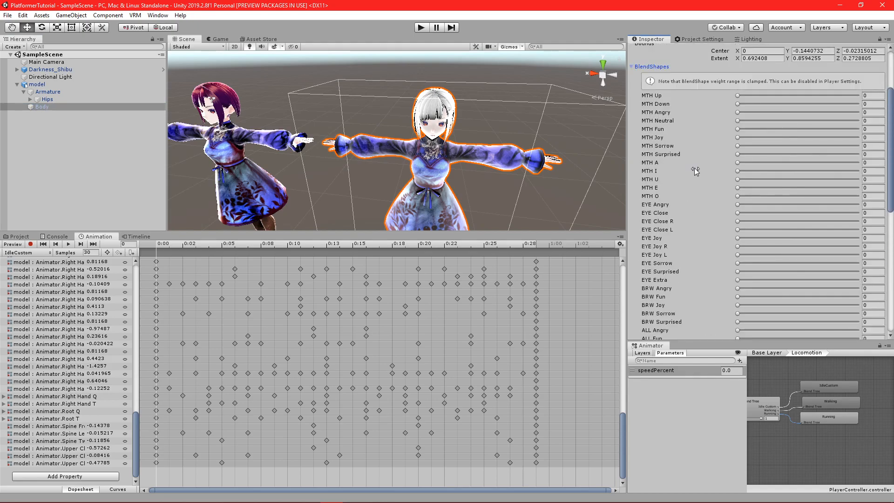
{"action": "scroll", "coordinate": [752, 219], "scroll_direction": "down", "scroll_amount": 6}
{"action": "scroll", "coordinate": [740, 241], "scroll_direction": "up", "scroll_amount": 5}
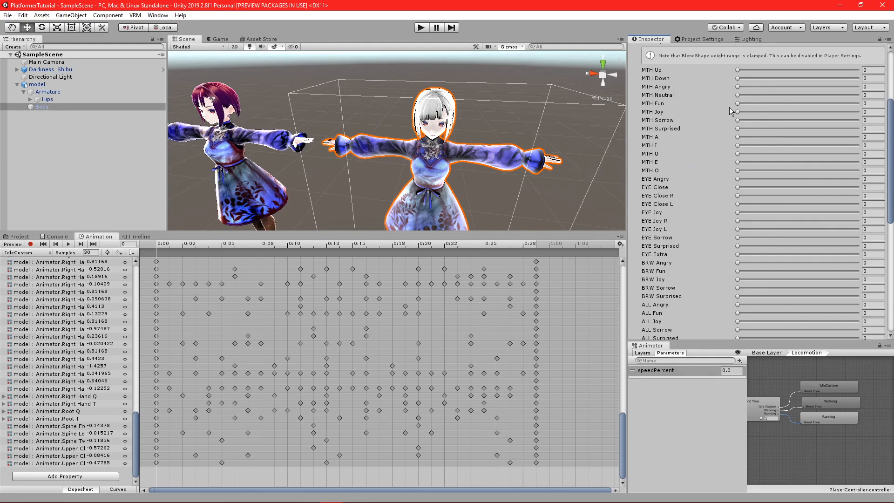
Try out the MTH Angry and MTH A blend shapes on the Body mesh, returning both to 0
{"action": "left_click_drag", "start_coordinate": [738, 86], "coordinate": [688, 77]}
{"action": "scroll", "coordinate": [497, 131], "scroll_direction": "up", "scroll_amount": 2}
{"action": "middle_click_drag", "start_coordinate": [500, 127], "coordinate": [489, 119]}
{"action": "scroll", "coordinate": [495, 128], "scroll_direction": "up", "scroll_amount": 2}
{"action": "scroll", "coordinate": [496, 131], "scroll_direction": "down", "scroll_amount": 2}
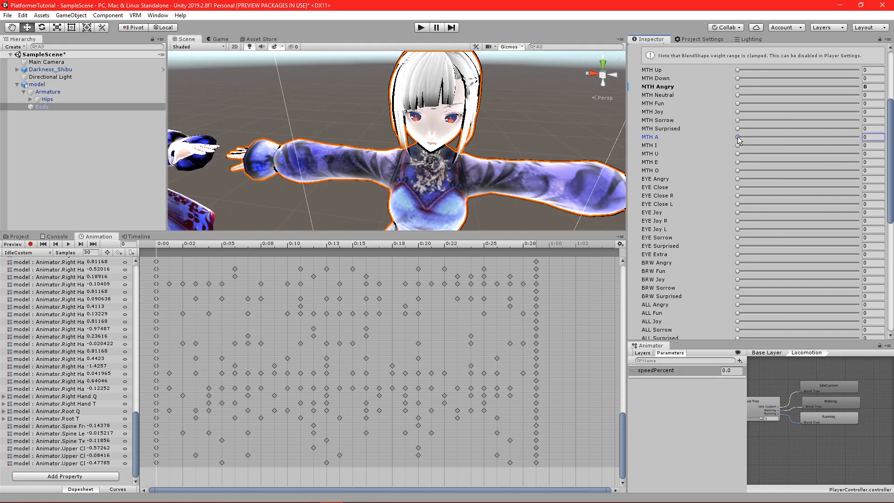
{"action": "left_click_drag", "start_coordinate": [809, 137], "coordinate": [718, 138]}
Record a keyframe at frame 29 of IdleCustom setting the Body mesh's MTH Angry blend shape to 100, and end recording
{"action": "left_click", "coordinate": [30, 244]}
{"action": "key", "text": "f"}
{"action": "scroll", "coordinate": [473, 141], "scroll_direction": "up", "scroll_amount": 5}
{"action": "middle_click_drag", "start_coordinate": [484, 93], "coordinate": [475, 113]}
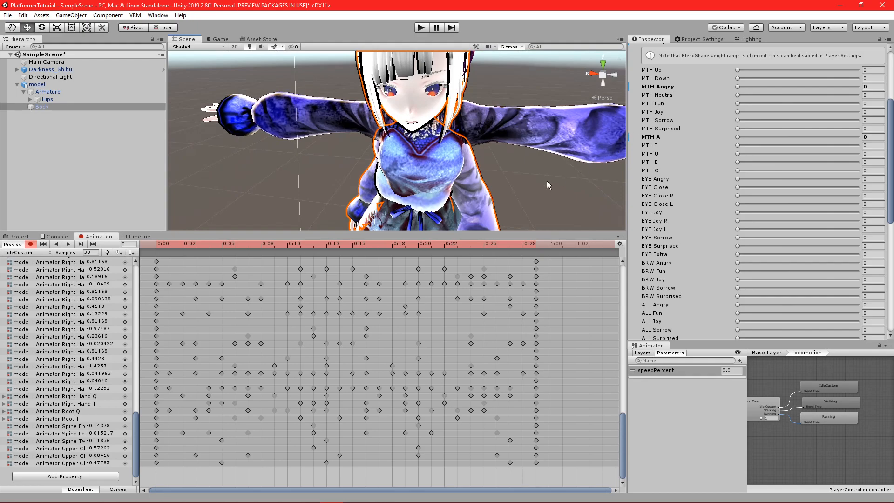
{"action": "left_click", "coordinate": [535, 245]}
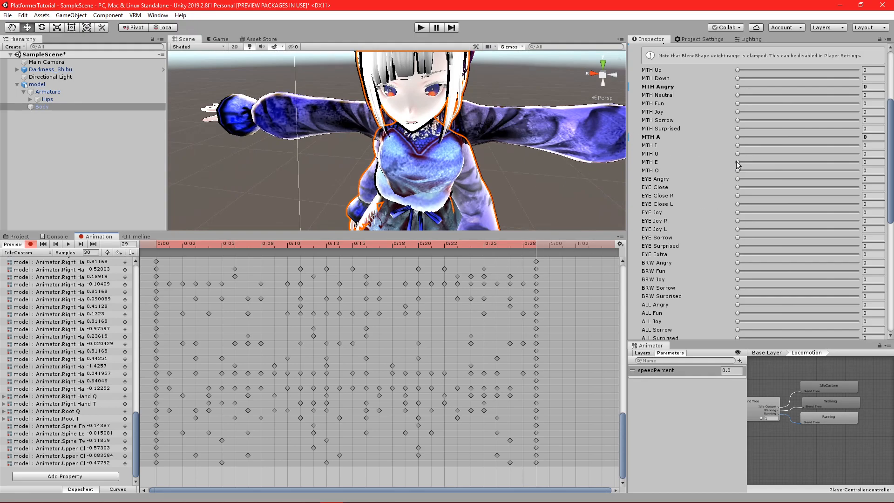
{"action": "left_click_drag", "start_coordinate": [738, 86], "coordinate": [858, 87]}
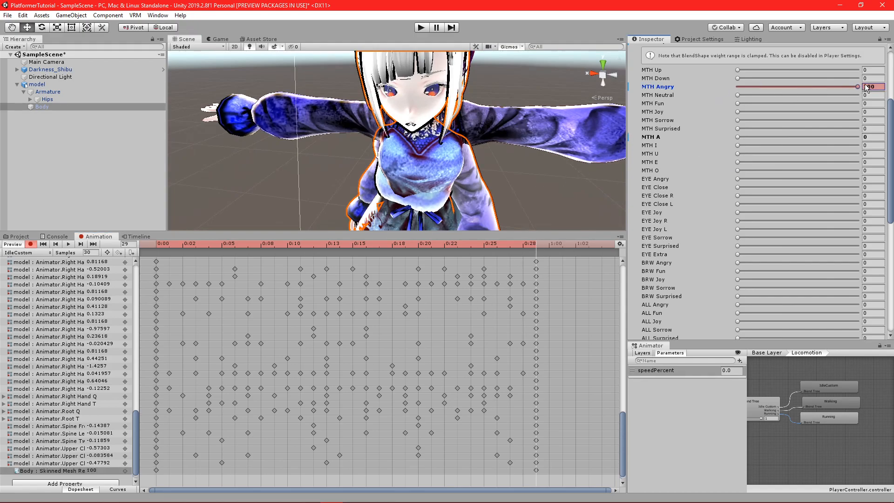
{"action": "scroll", "coordinate": [447, 147], "scroll_direction": "down", "scroll_amount": 5}
{"action": "middle_click_drag", "start_coordinate": [449, 145], "coordinate": [463, 144]}
{"action": "left_click_drag", "start_coordinate": [236, 243], "coordinate": [540, 259]}
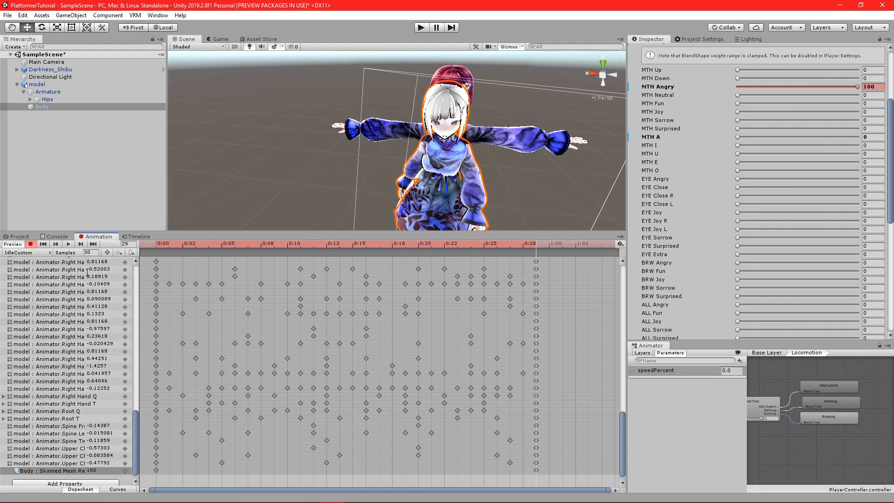
{"action": "left_click", "coordinate": [31, 244]}
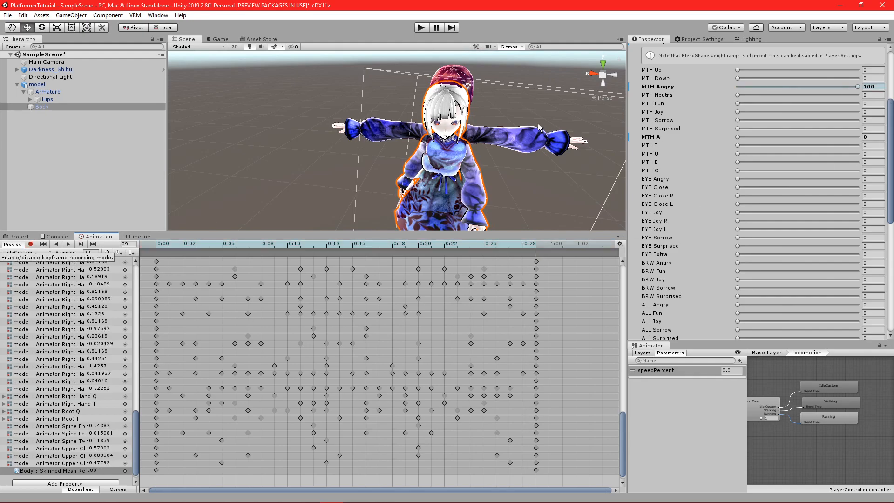
Run the scene and watch the animated MTH Angry blend shape on the model in the Scene view
{"action": "scroll", "coordinate": [374, 139], "scroll_direction": "down", "scroll_amount": 5}
{"action": "middle_click_drag", "start_coordinate": [378, 171], "coordinate": [312, 42]}
{"action": "left_click", "coordinate": [421, 27]}
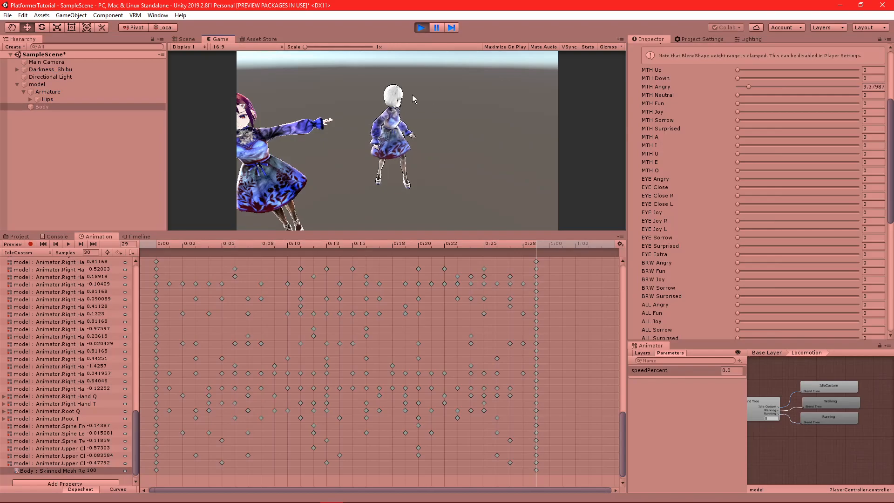
{"action": "left_click", "coordinate": [186, 39]}
{"action": "scroll", "coordinate": [419, 111], "scroll_direction": "up", "scroll_amount": 8}
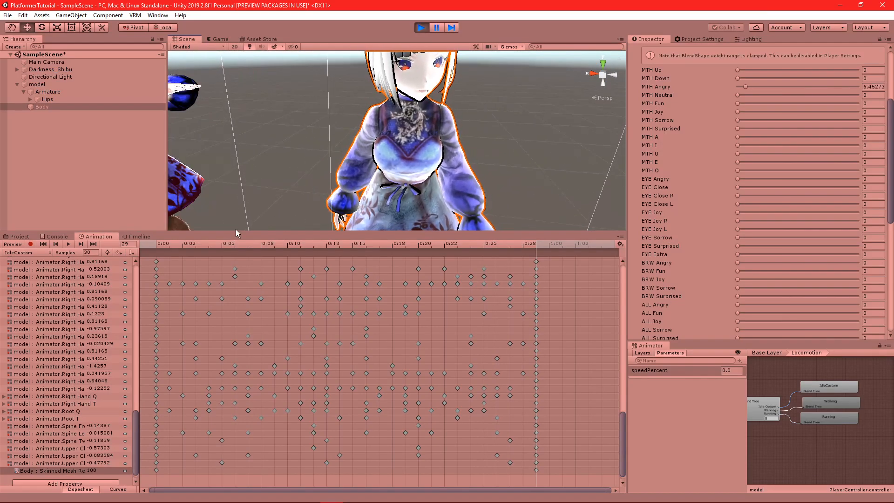
{"action": "left_click", "coordinate": [156, 246]}
{"action": "scroll", "coordinate": [264, 142], "scroll_direction": "down", "scroll_amount": 5}
{"action": "left_click", "coordinate": [14, 245]}
{"action": "scroll", "coordinate": [223, 140], "scroll_direction": "up", "scroll_amount": 3}
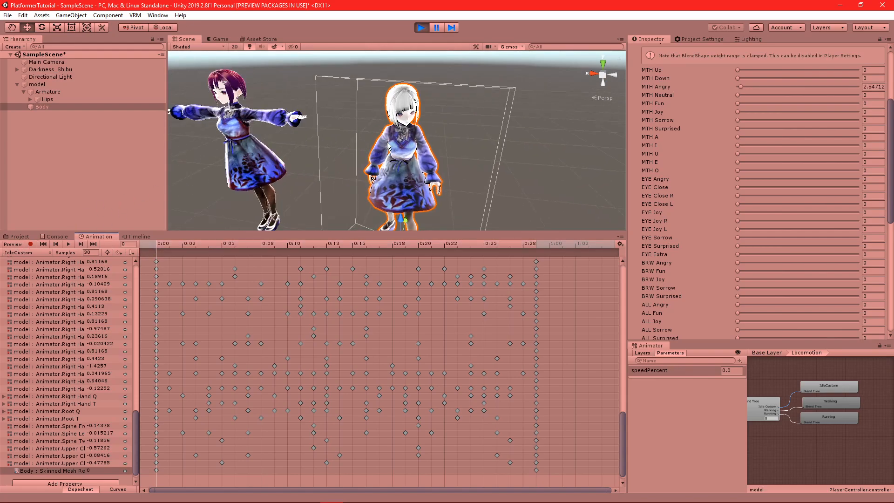
Examine the playing model's face up close, along with its blend tree motions and the Base Layer's Locomotion state
{"action": "left_click", "coordinate": [116, 84]}
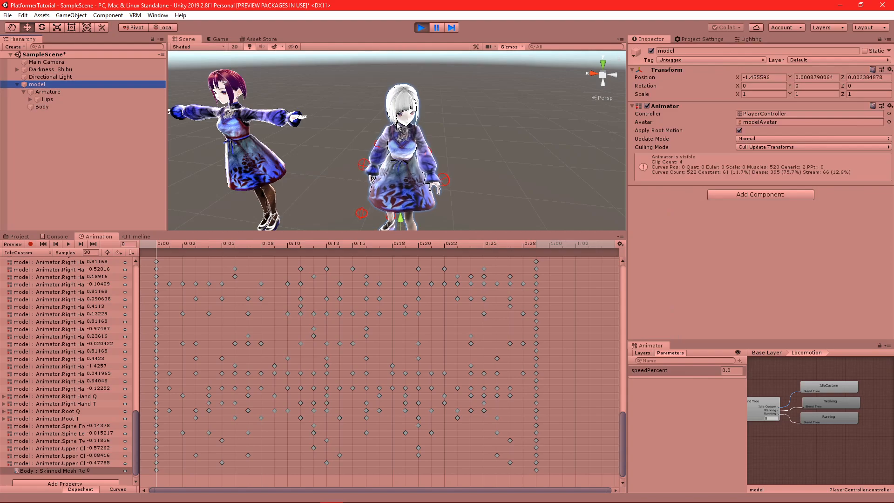
{"action": "scroll", "coordinate": [400, 139], "scroll_direction": "up", "scroll_amount": 3}
{"action": "middle_click_drag", "start_coordinate": [399, 139], "coordinate": [379, 130]}
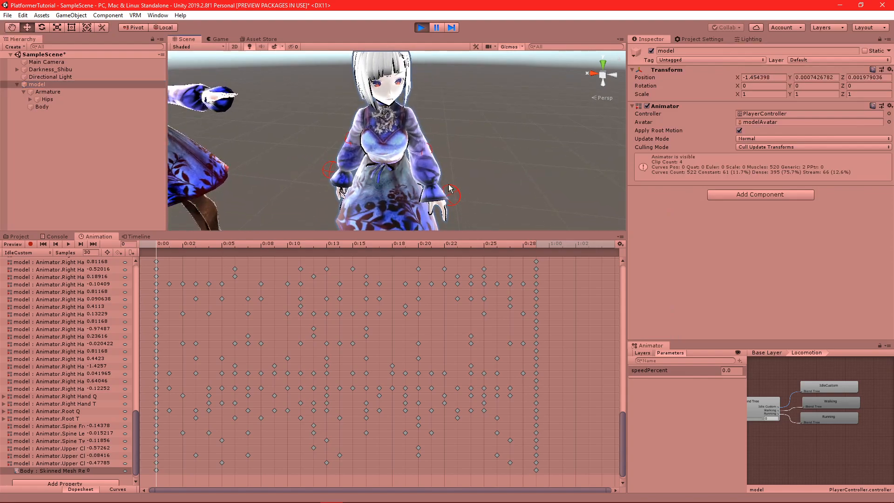
{"action": "mouse_move", "coordinate": [429, 101]}
{"action": "middle_mouse_down"}
{"action": "mouse_move", "coordinate": [443, 100]}
{"action": "mouse_move", "coordinate": [446, 73]}
{"action": "mouse_move", "coordinate": [435, 113]}
{"action": "middle_mouse_up"}
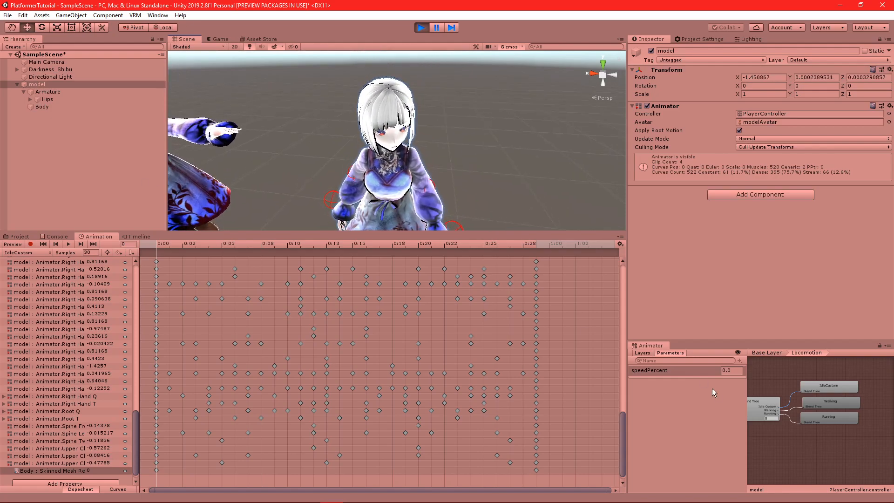
{"action": "left_click", "coordinate": [758, 400]}
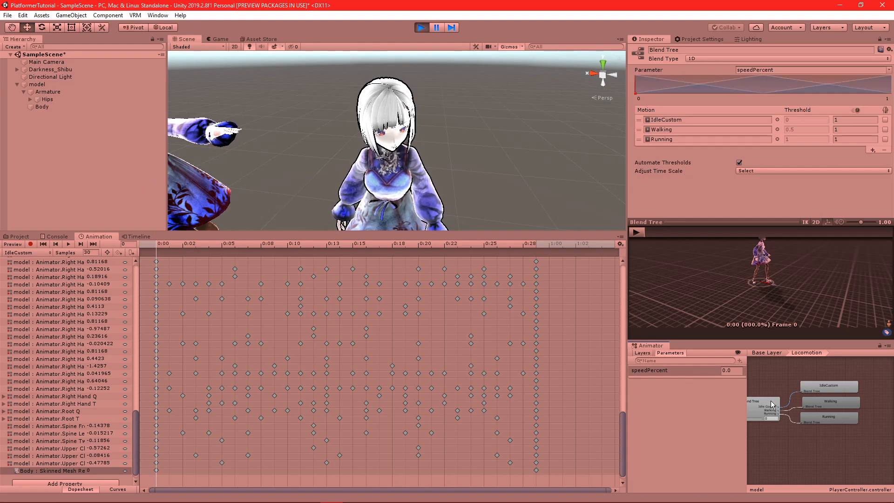
{"action": "left_click", "coordinate": [764, 353]}
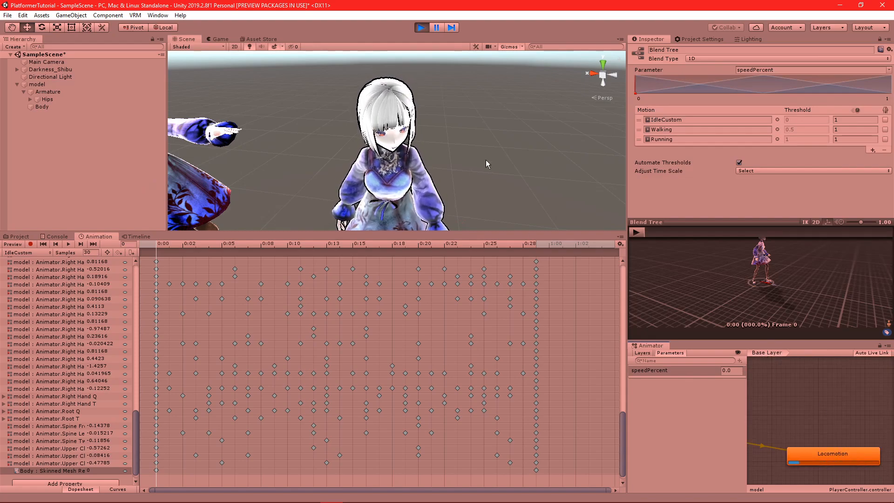
{"action": "right_click_drag", "start_coordinate": [479, 157], "coordinate": [489, 128]}
{"action": "middle_click_drag", "start_coordinate": [488, 148], "coordinate": [485, 105]}
{"action": "right_click_drag", "start_coordinate": [497, 157], "coordinate": [495, 135]}
{"action": "scroll", "coordinate": [211, 385], "scroll_direction": "down", "scroll_amount": 1}
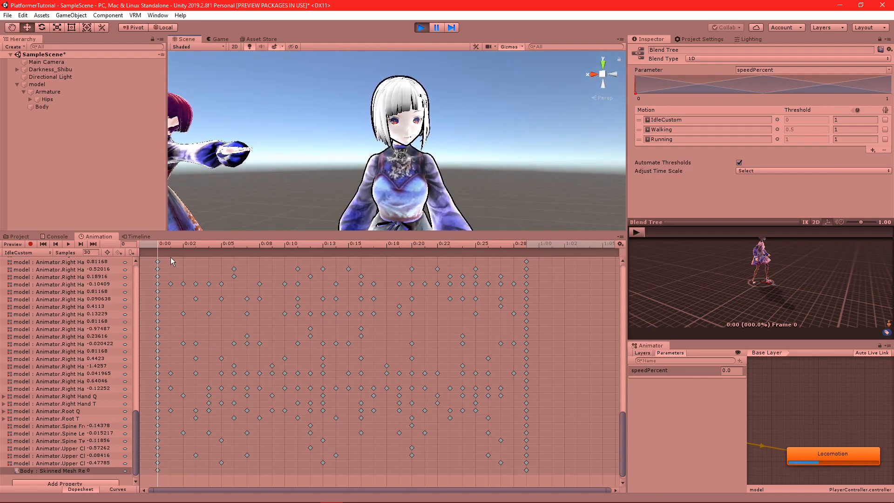
Scrub the IdleCustom timeline to its last frame, stop play mode, and frame both avatars in the Scene view
{"action": "left_click_drag", "start_coordinate": [164, 247], "coordinate": [526, 244]}
{"action": "left_click", "coordinate": [421, 27]}
{"action": "scroll", "coordinate": [396, 180], "scroll_direction": "down", "scroll_amount": 4}
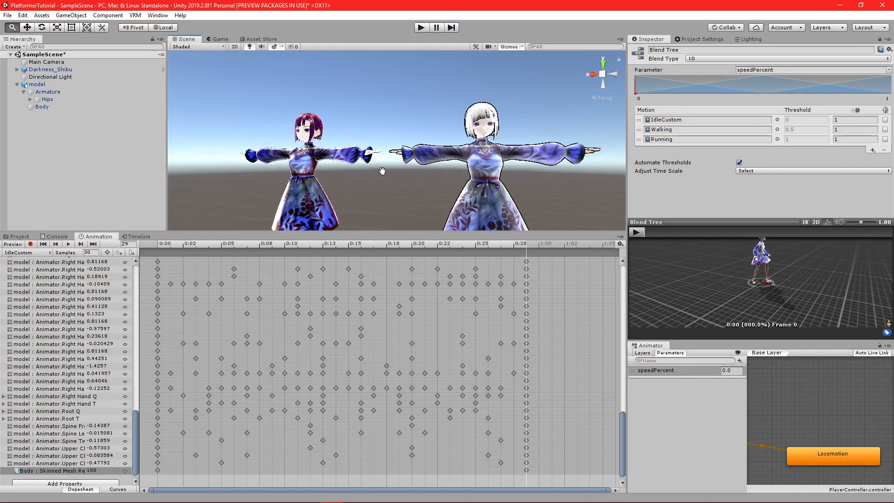
{"action": "middle_click_drag", "start_coordinate": [452, 152], "coordinate": [432, 154]}
{"action": "left_click_drag", "start_coordinate": [432, 154], "coordinate": [460, 167], "text": "alt"}
{"action": "middle_click_drag", "start_coordinate": [459, 167], "coordinate": [460, 132]}
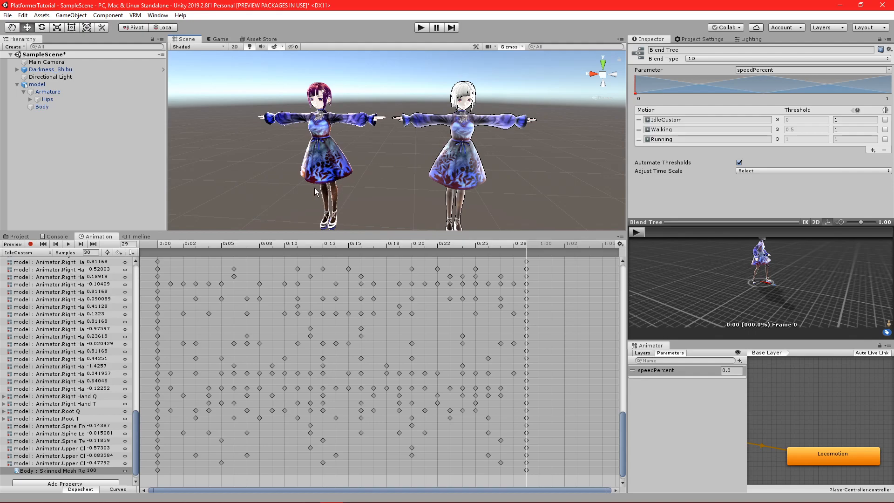
Assign PlayerController from the Assets folder as the controller of Darkness_Shibu's Animator
{"action": "left_click", "coordinate": [18, 237]}
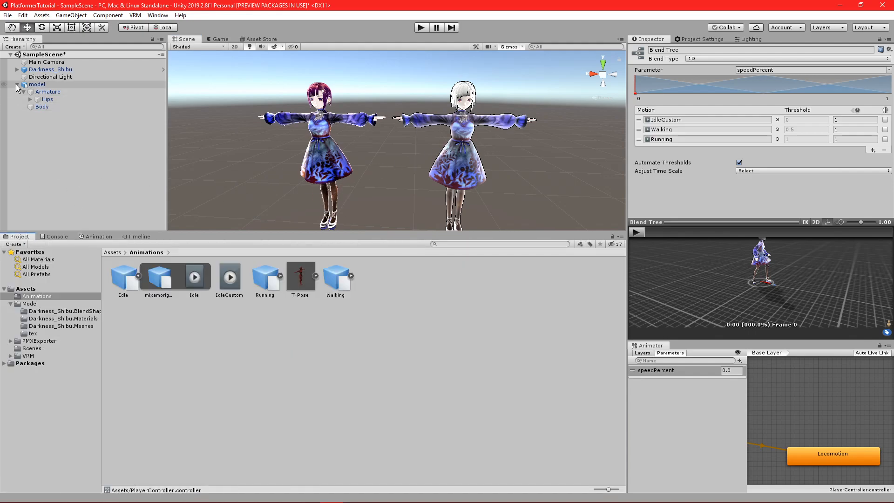
{"action": "scroll", "coordinate": [768, 399], "scroll_direction": "down", "scroll_amount": 3}
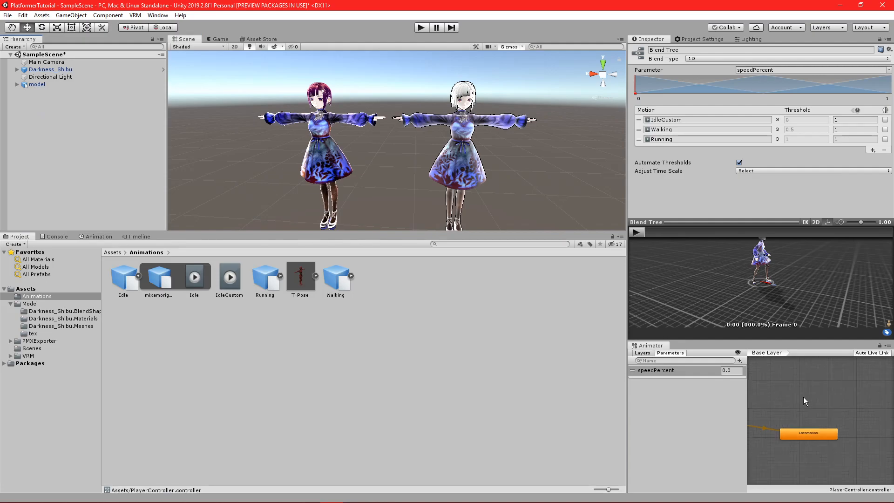
{"action": "left_click", "coordinate": [54, 68]}
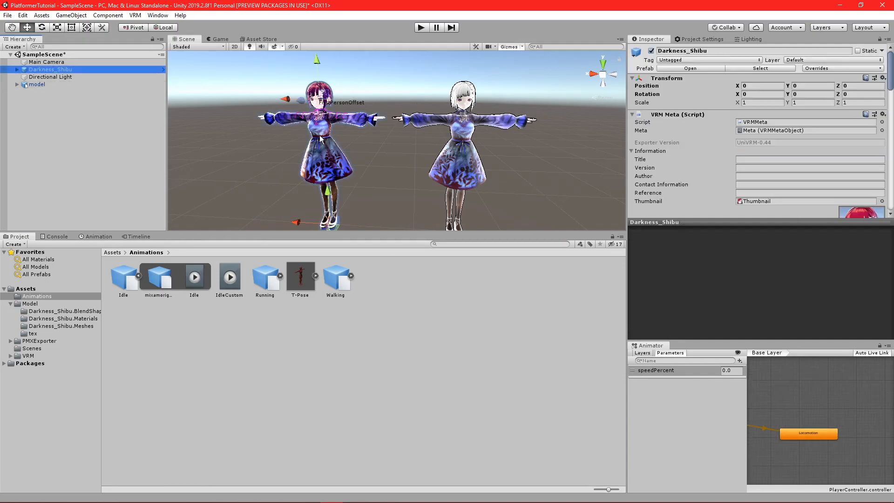
{"action": "scroll", "coordinate": [714, 153], "scroll_direction": "down", "scroll_amount": 5}
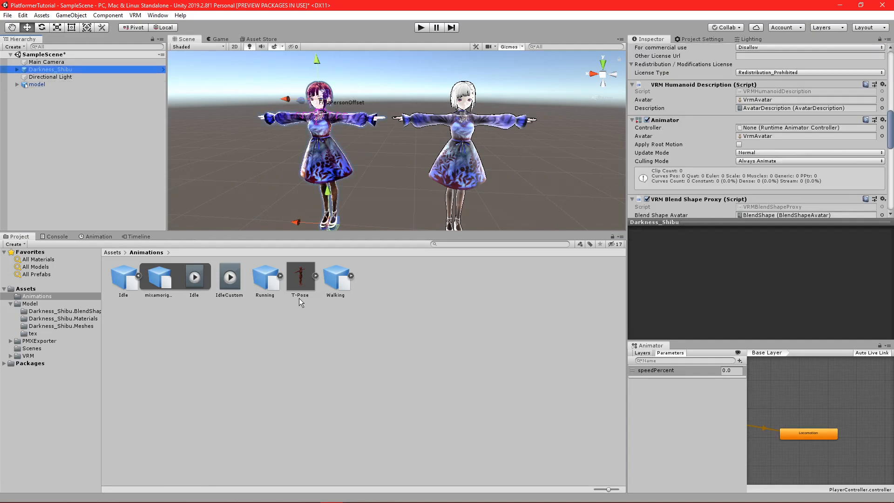
{"action": "left_click", "coordinate": [117, 253]}
{"action": "left_click_drag", "start_coordinate": [333, 282], "coordinate": [787, 128]}
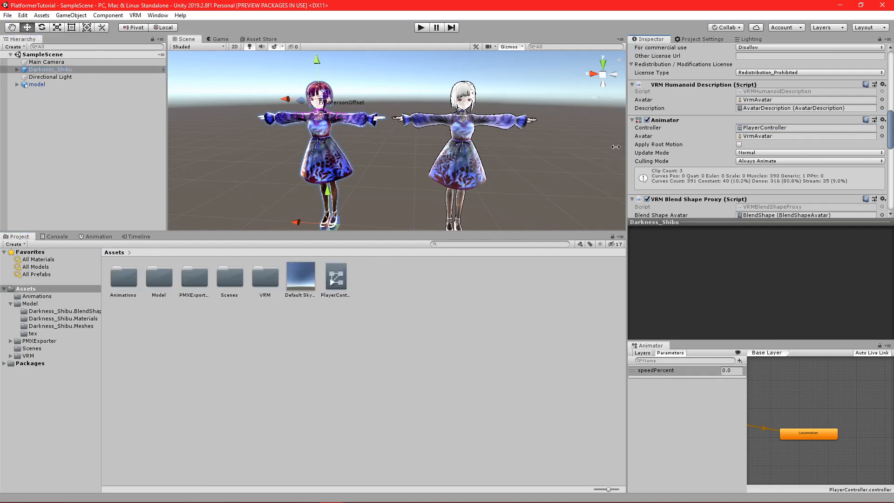
Deactivate the model object and run the scene with only Darkness_Shibu active
{"action": "left_click", "coordinate": [91, 87]}
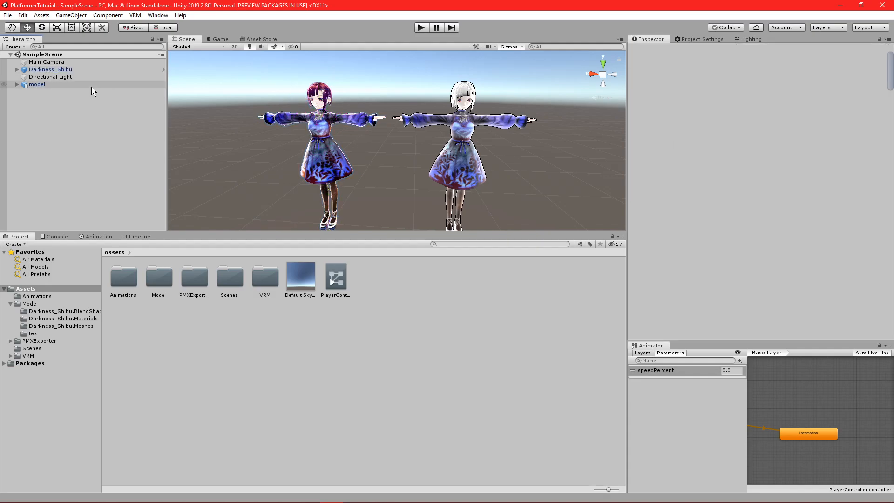
{"action": "left_click", "coordinate": [651, 51]}
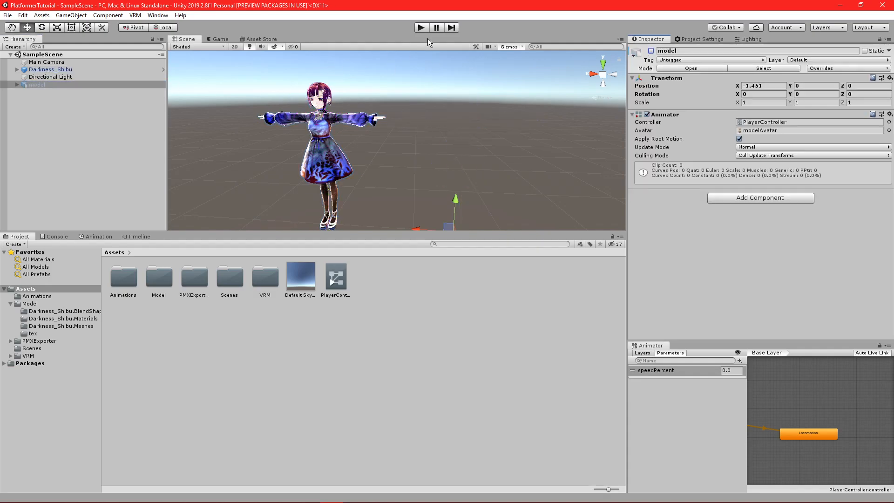
{"action": "left_click", "coordinate": [422, 27]}
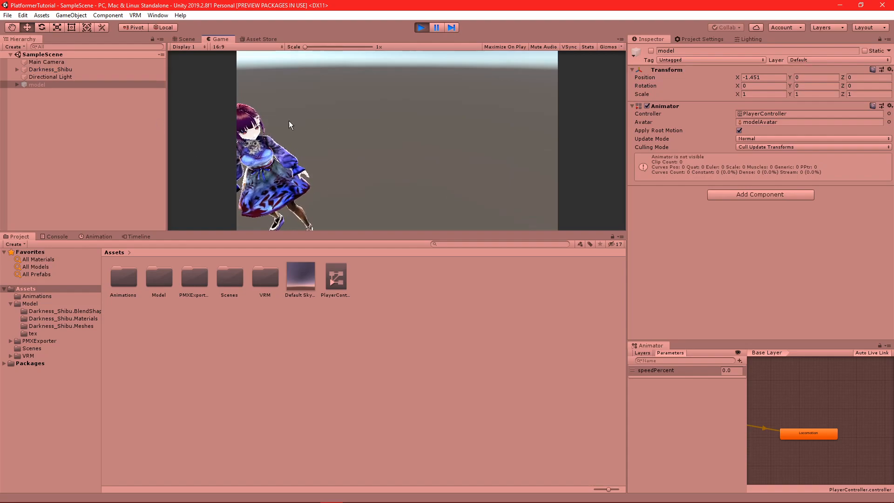
Open the Locomotion blend tree of the running Darkness_Shibu and view the avatar up close in the Scene view
{"action": "left_click", "coordinate": [51, 69]}
{"action": "left_click", "coordinate": [802, 431]}
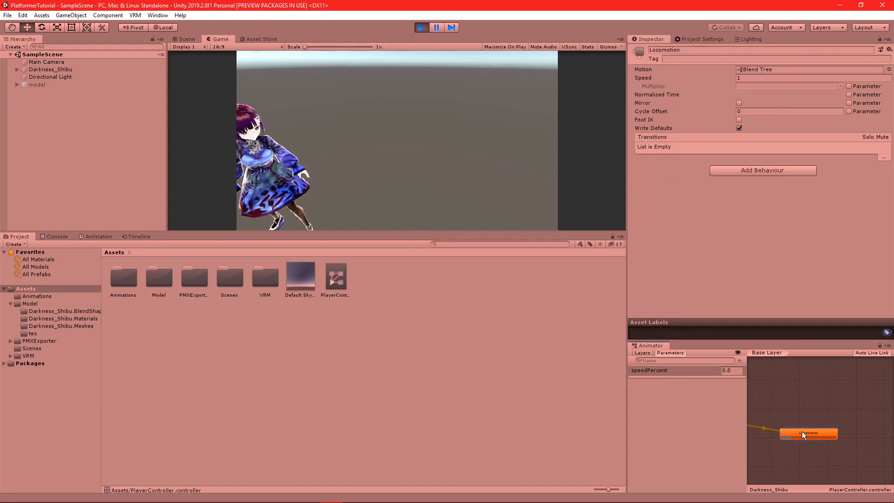
{"action": "double_click", "coordinate": [802, 431]}
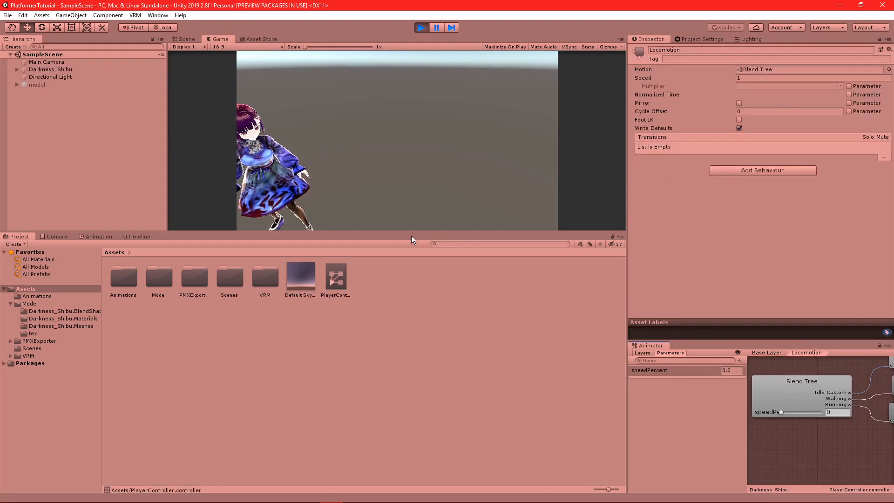
{"action": "left_click", "coordinate": [184, 39]}
{"action": "right_click_drag", "start_coordinate": [312, 118], "coordinate": [396, 151]}
{"action": "middle_click_drag", "start_coordinate": [396, 151], "coordinate": [475, 112]}
{"action": "scroll", "coordinate": [415, 126], "scroll_direction": "up", "scroll_amount": 4}
{"action": "middle_click_drag", "start_coordinate": [411, 123], "coordinate": [424, 145]}
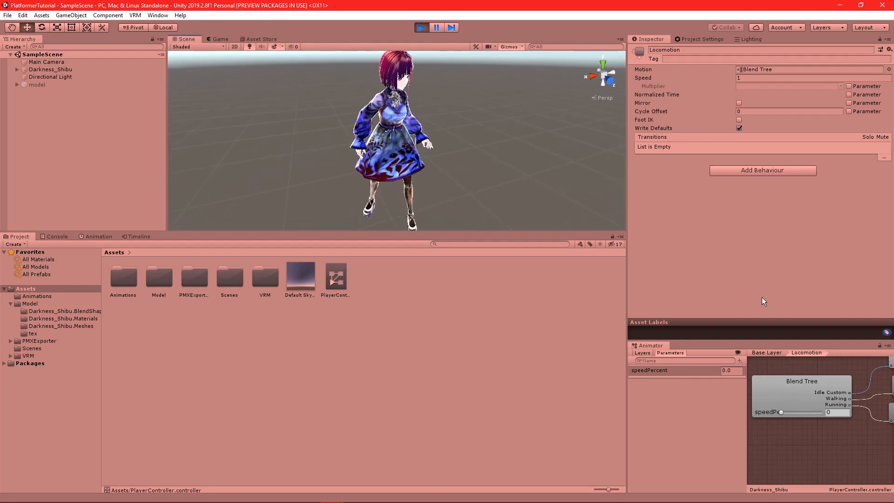
Test Darkness_Shibu's idle-to-running blend by moving speedPercent between 0 and 1, finish at 0, and stop play mode
{"action": "left_click", "coordinate": [781, 413]}
{"action": "left_click_drag", "start_coordinate": [782, 412], "coordinate": [801, 411]}
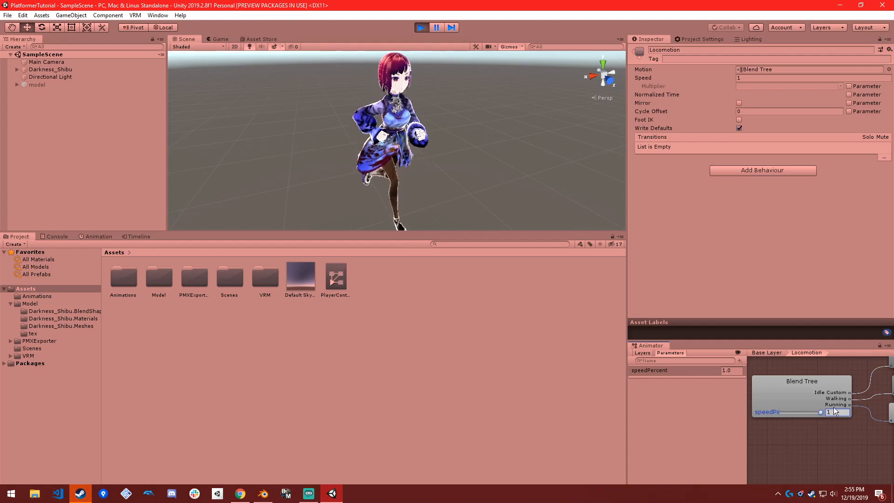
{"action": "left_click_drag", "start_coordinate": [833, 406], "coordinate": [782, 407]}
{"action": "scroll", "coordinate": [449, 95], "scroll_direction": "down", "scroll_amount": 4}
{"action": "scroll", "coordinate": [435, 122], "scroll_direction": "up", "scroll_amount": 3}
{"action": "middle_click_drag", "start_coordinate": [497, 100], "coordinate": [443, 122]}
{"action": "right_click_drag", "start_coordinate": [470, 105], "coordinate": [372, 112]}
{"action": "middle_click_drag", "start_coordinate": [372, 112], "coordinate": [328, 109]}
{"action": "left_click_drag", "start_coordinate": [788, 413], "coordinate": [827, 410]}
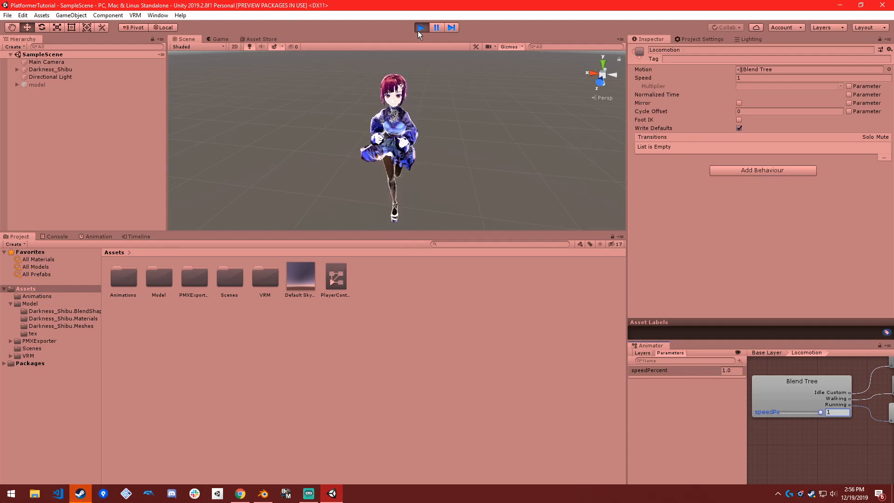
{"action": "left_click_drag", "start_coordinate": [819, 412], "coordinate": [780, 412]}
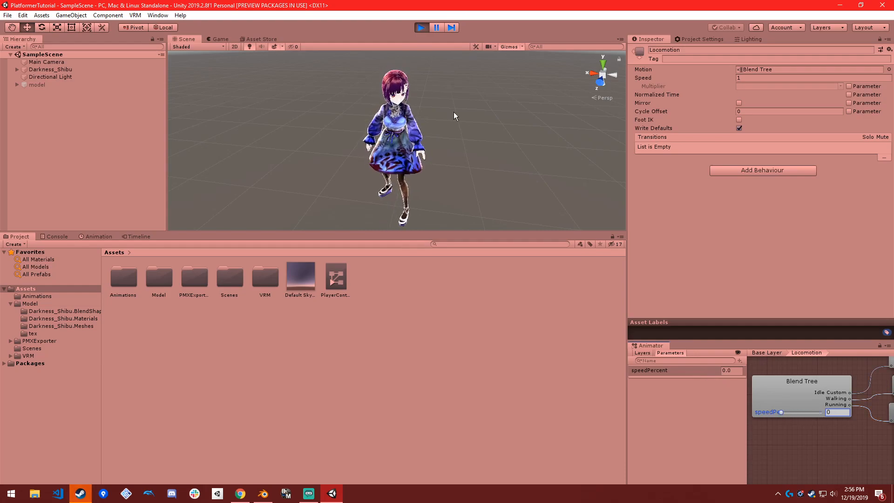
{"action": "left_click", "coordinate": [420, 28]}
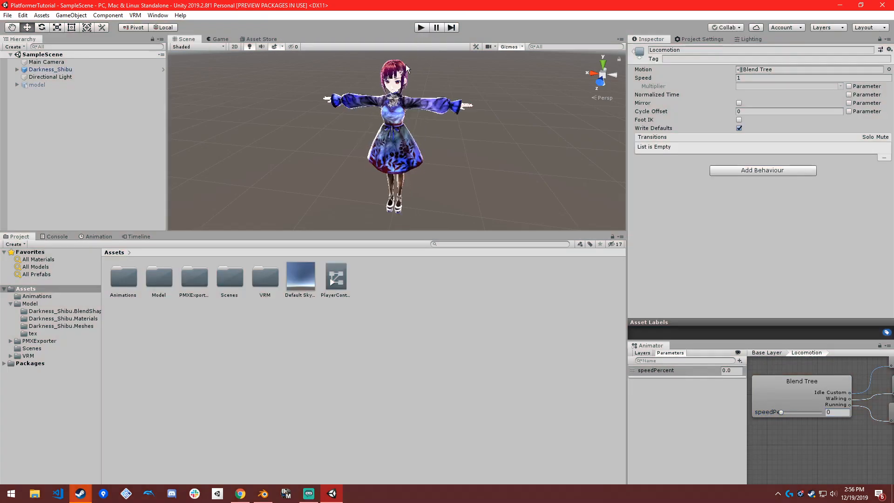